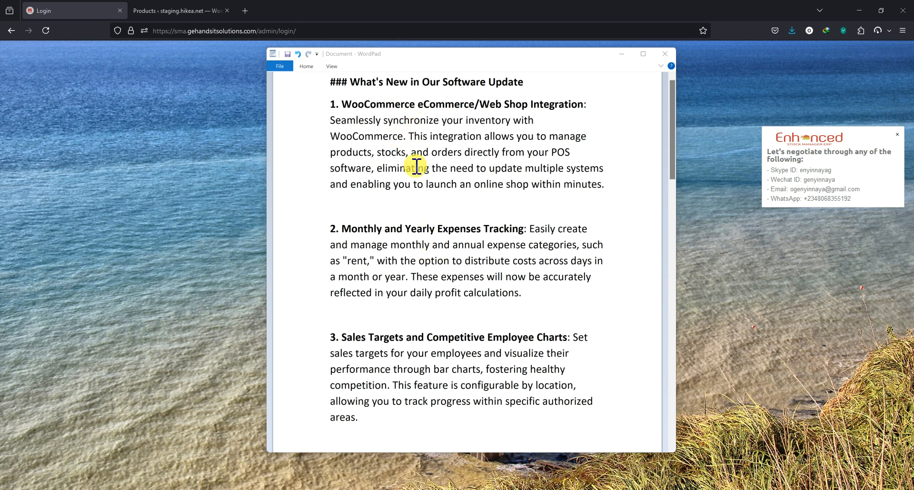
Step: Log in to the Enhanced Stock Manager ERP with the prefilled account and dismiss the subscription dialog and dashboard notices
{"action": "left_click", "coordinate": [762, 292]}
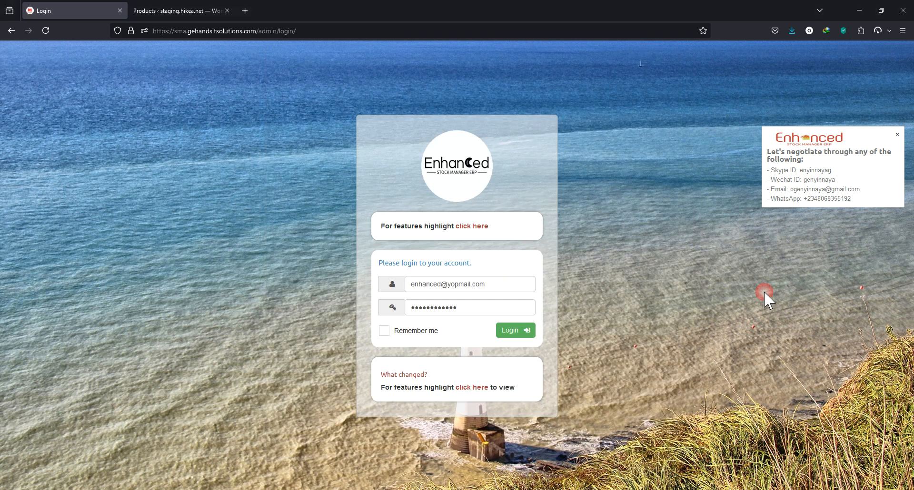
{"action": "left_click", "coordinate": [513, 330]}
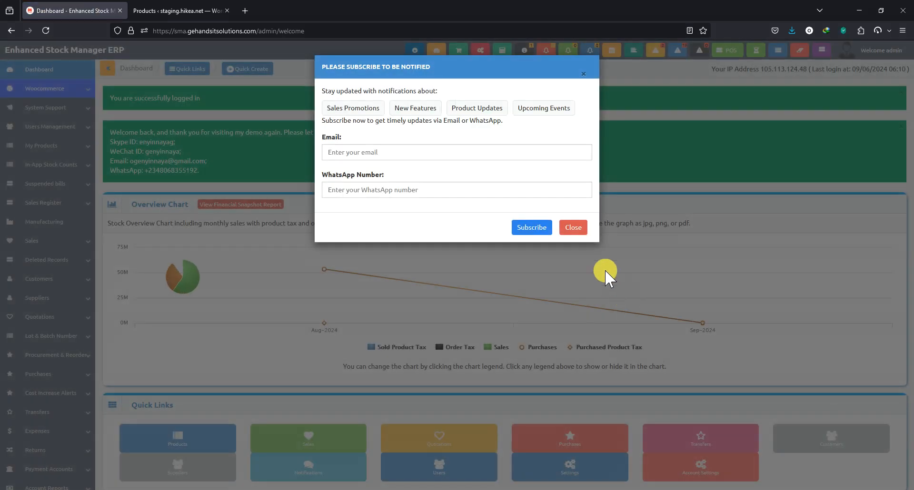
{"action": "left_click", "coordinate": [574, 230]}
{"action": "left_click", "coordinate": [901, 126]}
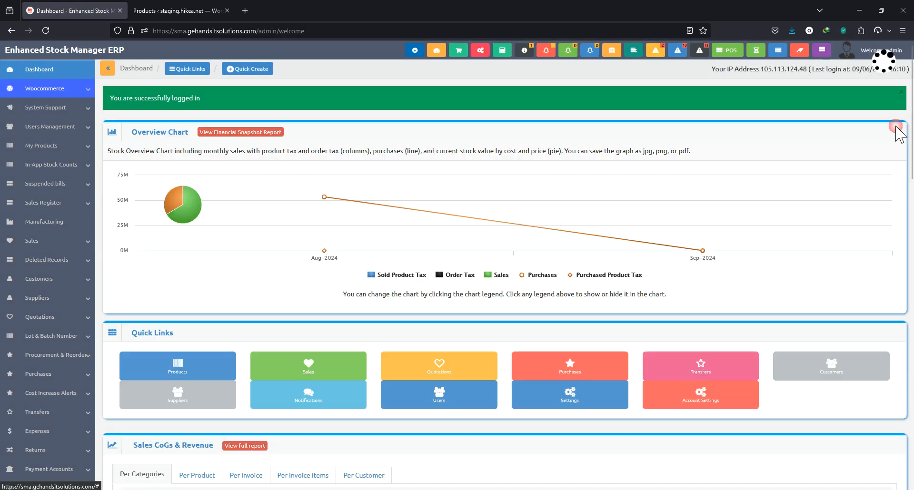
{"action": "left_click", "coordinate": [901, 92]}
Step: Switch to the staging.hikea.net WordPress admin, reload the Products list and check which products the store holds
{"action": "left_click", "coordinate": [183, 12]}
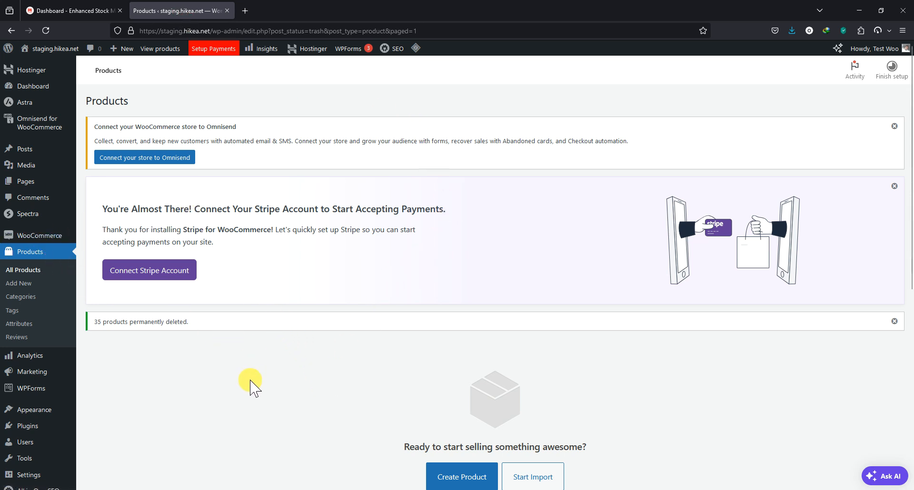
{"action": "left_click", "coordinate": [46, 31]}
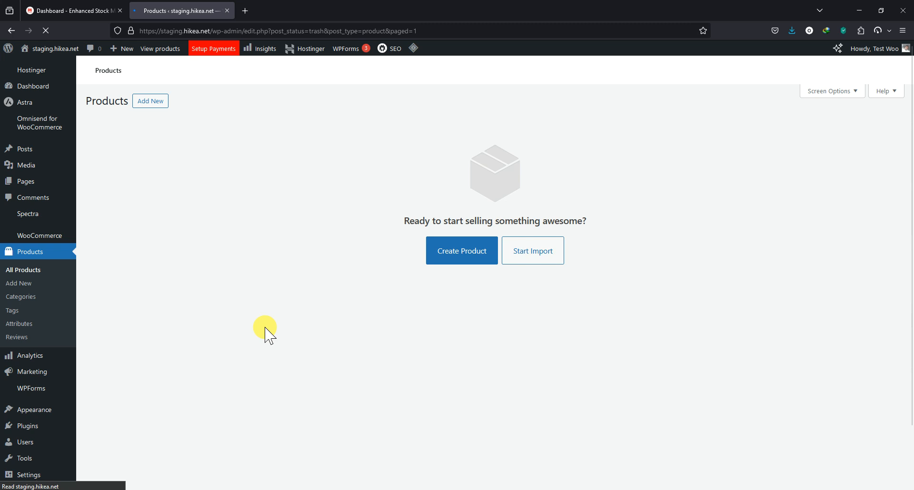
{"action": "scroll", "coordinate": [388, 383], "scroll_direction": "down", "scroll_amount": 4}
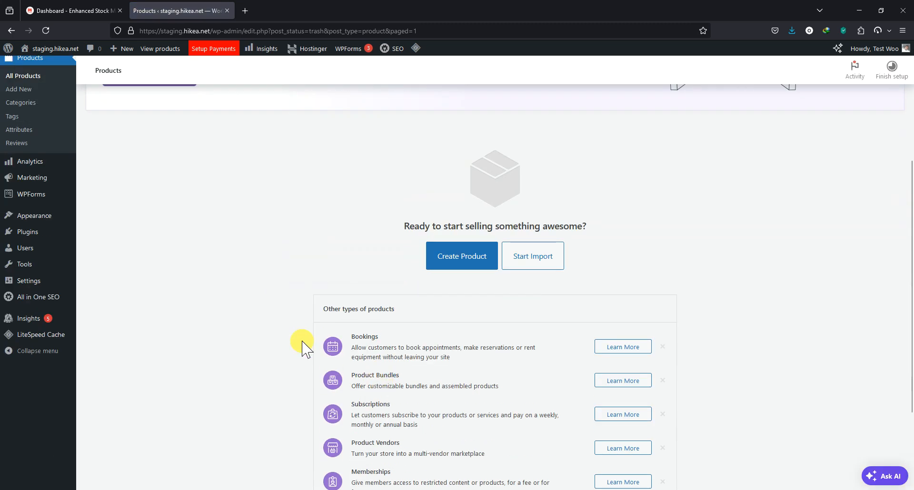
{"action": "scroll", "coordinate": [291, 344], "scroll_direction": "up", "scroll_amount": 3}
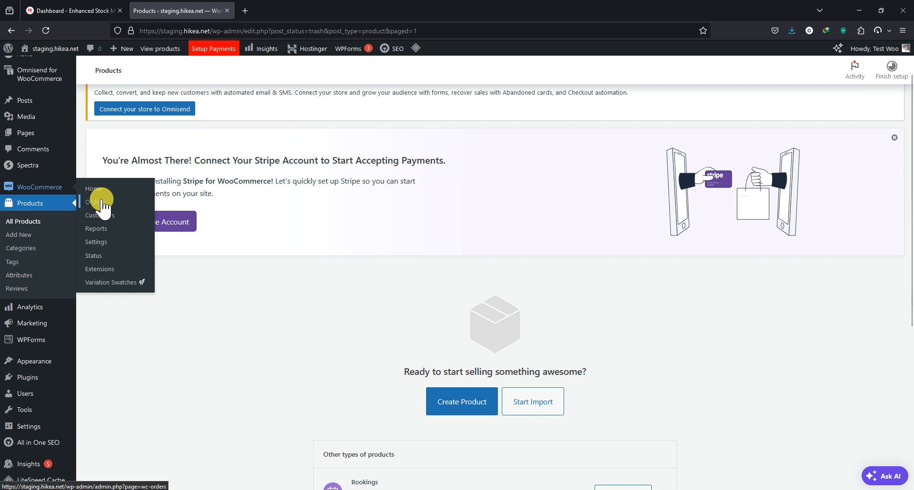
Step: Check the WooCommerce store's Orders list for existing orders, then return to the ERP dashboard
{"action": "left_click", "coordinate": [101, 200]}
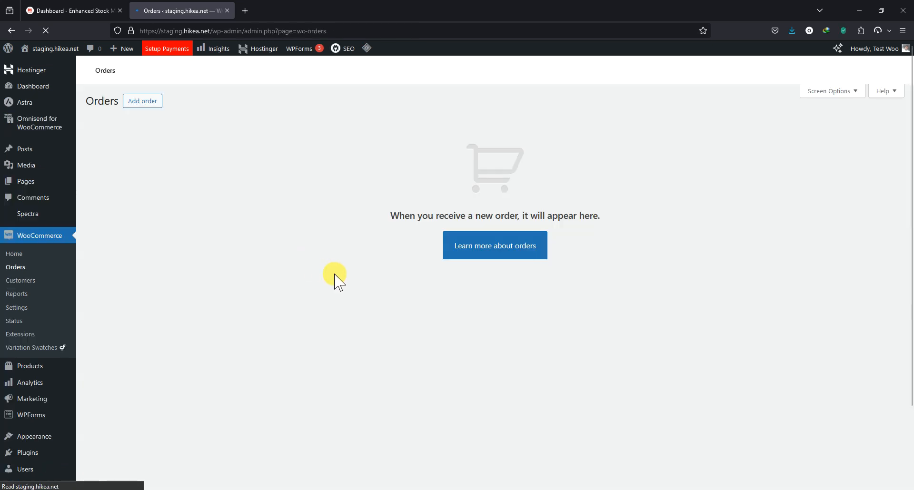
{"action": "scroll", "coordinate": [453, 339], "scroll_direction": "down", "scroll_amount": 2}
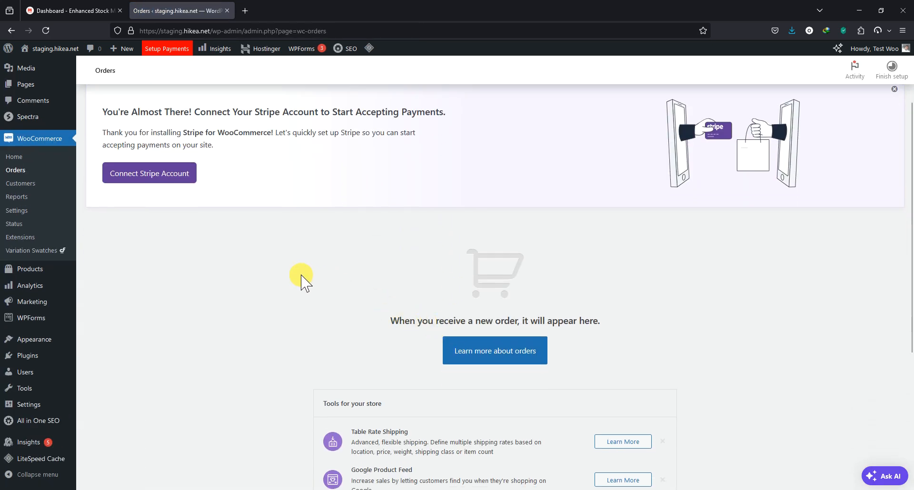
{"action": "left_click", "coordinate": [81, 9]}
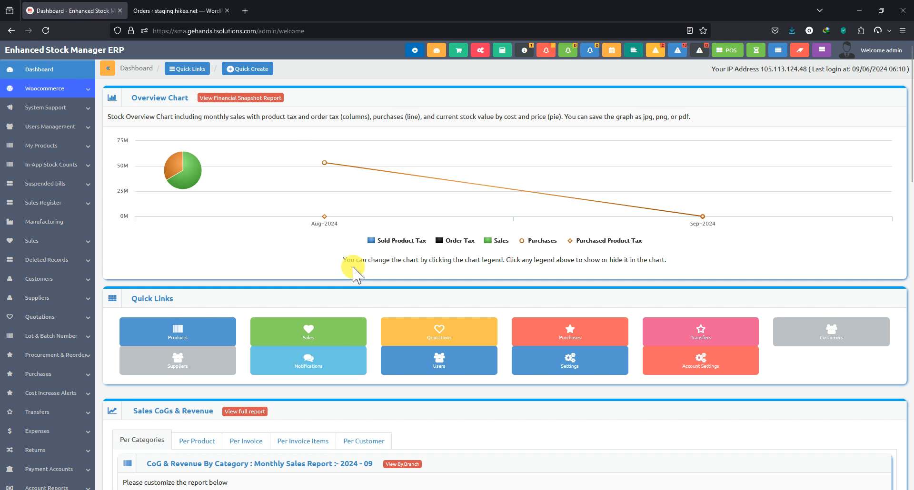
{"action": "left_click", "coordinate": [170, 11]}
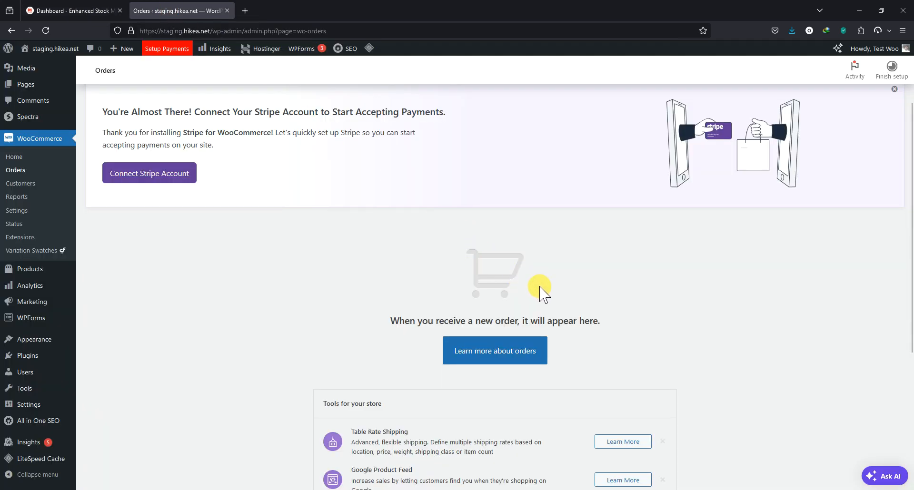
{"action": "left_click", "coordinate": [87, 11]}
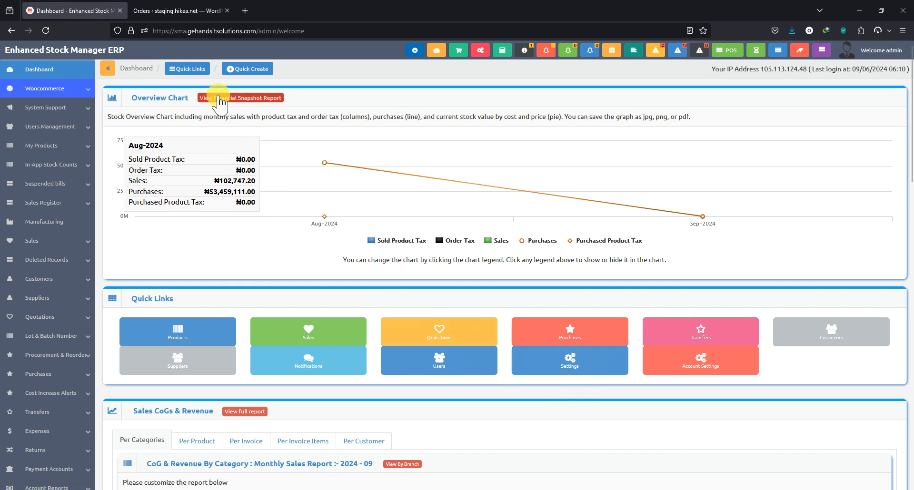
Step: Open the ERP's Woocommerce API Settings and review the connection details, product sync fields and order status mappings
{"action": "left_click", "coordinate": [70, 91]}
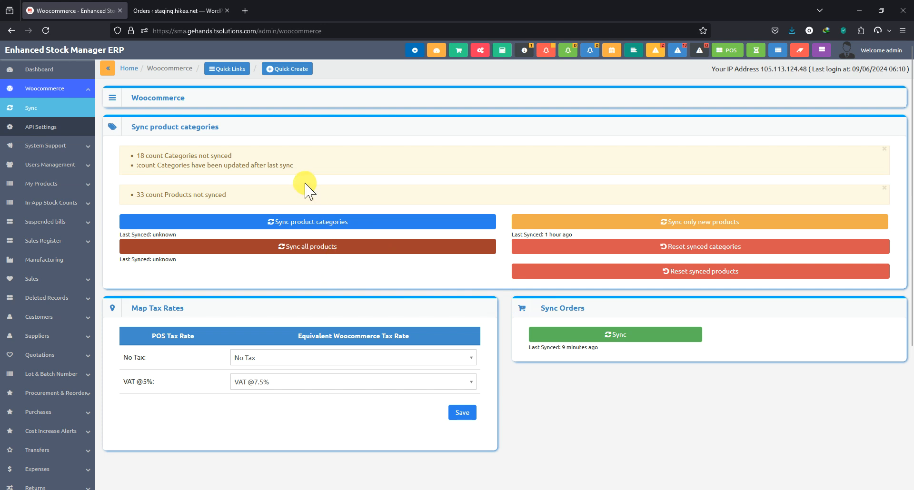
{"action": "left_click", "coordinate": [42, 124]}
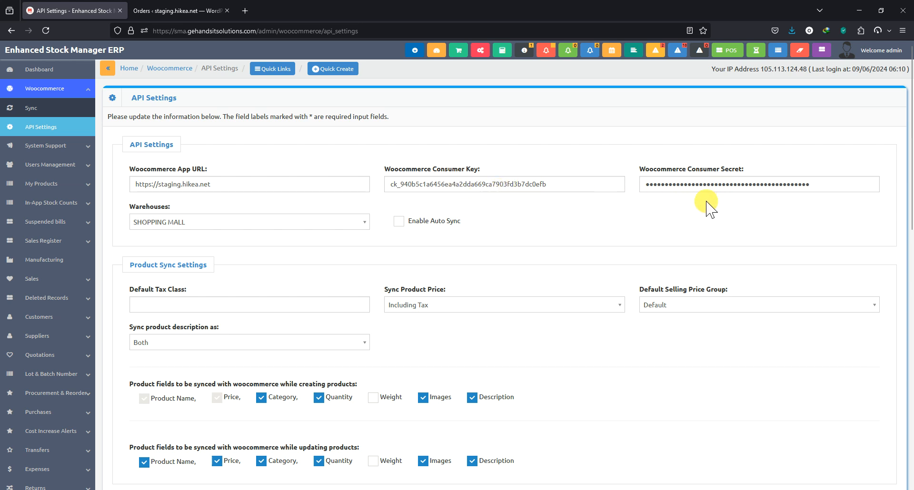
{"action": "left_click", "coordinate": [186, 11]}
{"action": "left_click", "coordinate": [58, 11]}
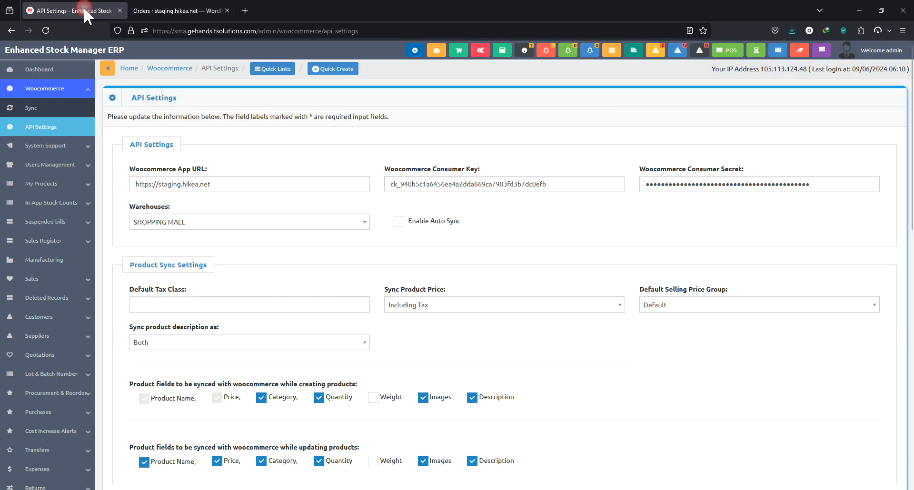
{"action": "scroll", "coordinate": [483, 396], "scroll_direction": "down", "scroll_amount": 5}
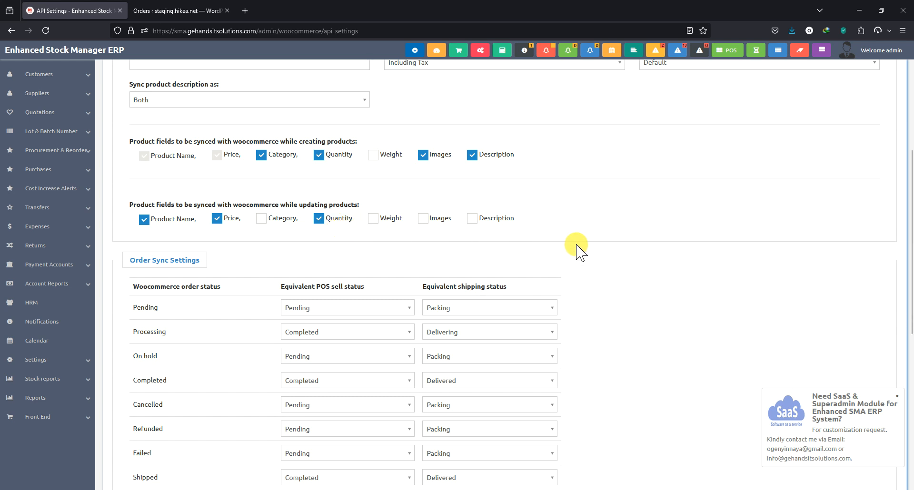
{"action": "scroll", "coordinate": [551, 245], "scroll_direction": "up", "scroll_amount": 4}
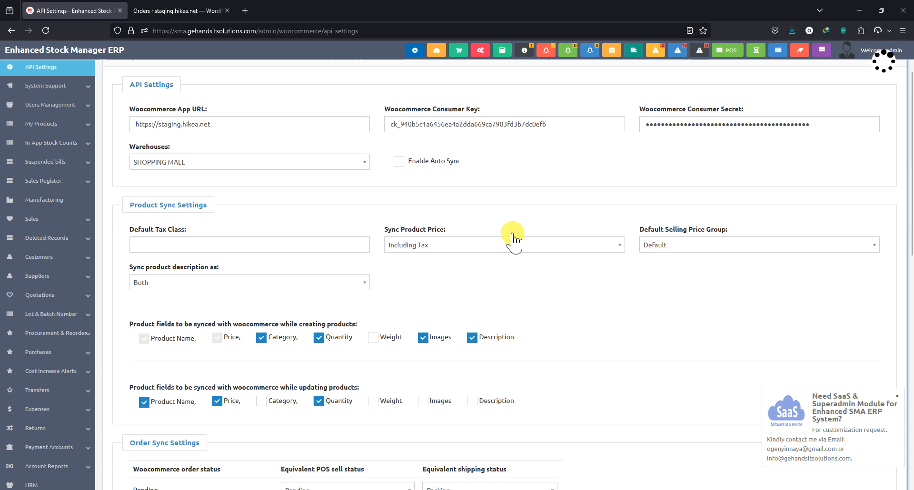
{"action": "scroll", "coordinate": [71, 121], "scroll_direction": "up", "scroll_amount": 1}
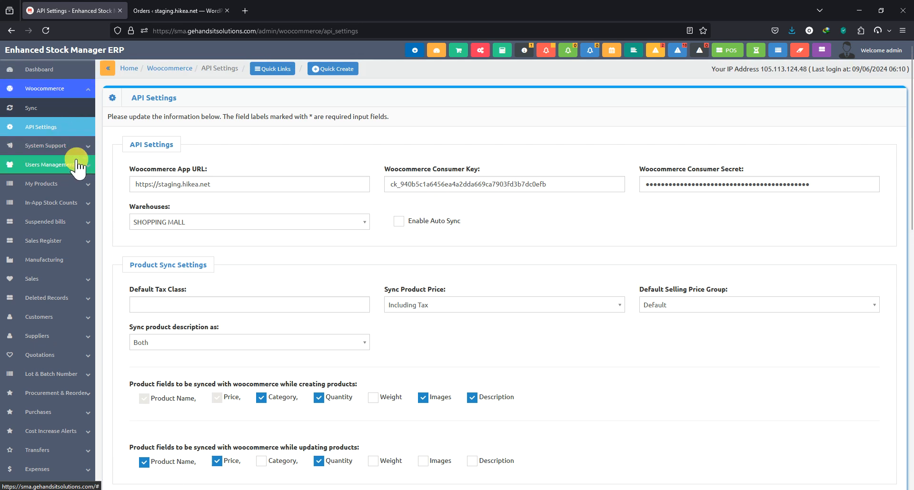
Step: Review the ERP's product list and the Woocommerce Sync option on the Add Product form, then return to the list
{"action": "left_click", "coordinate": [72, 187]}
{"action": "left_click", "coordinate": [19, 170]}
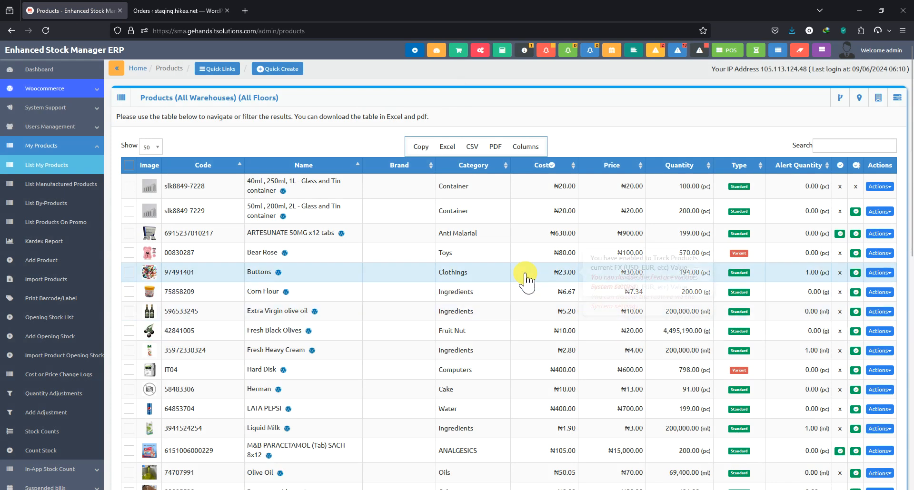
{"action": "scroll", "coordinate": [653, 326], "scroll_direction": "down", "scroll_amount": 1}
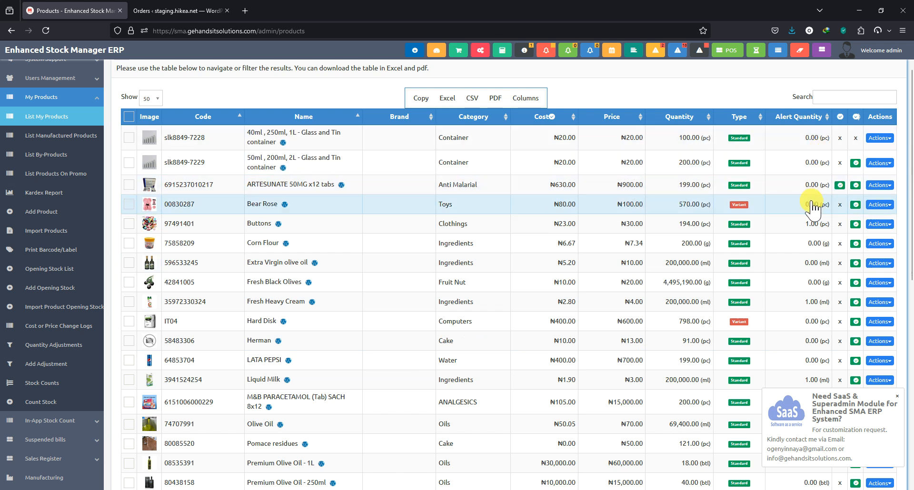
{"action": "left_click", "coordinate": [86, 213]}
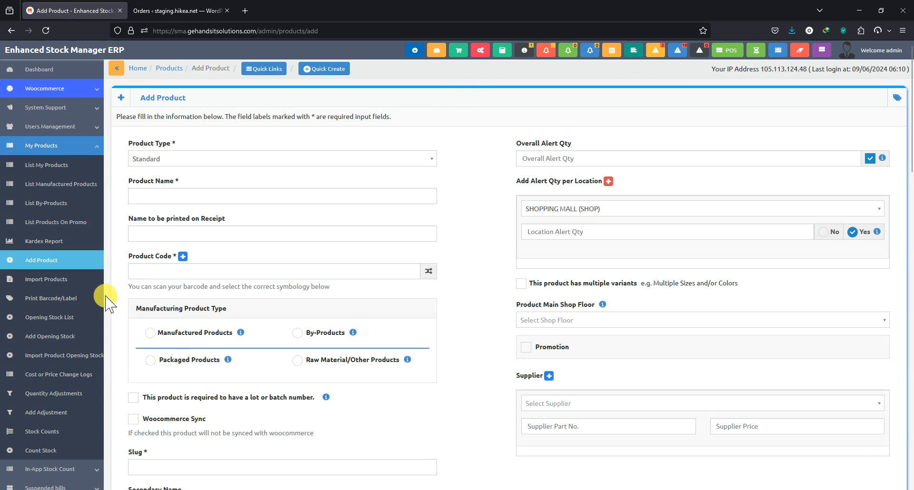
{"action": "left_click", "coordinate": [50, 163]}
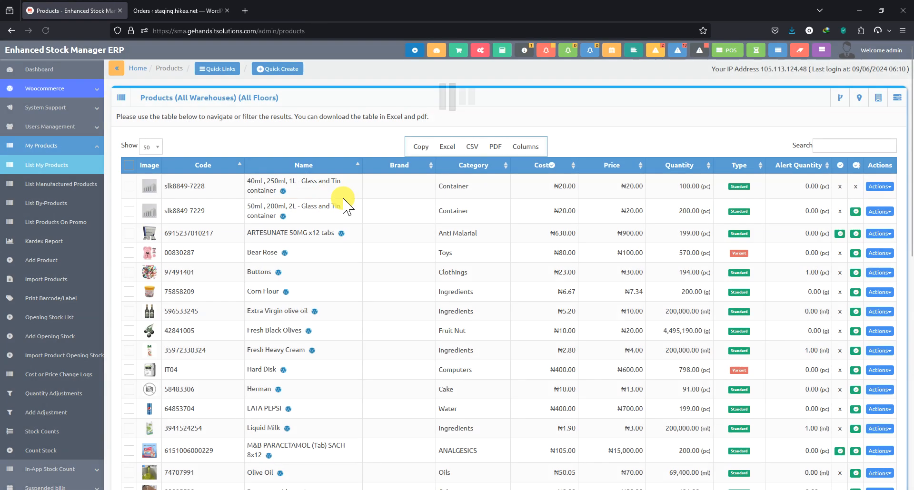
Step: Disable Woocommerce Sync for the product "40ml, 250ml, 1L - Glass and Tin container" and save
{"action": "left_click", "coordinate": [879, 187]}
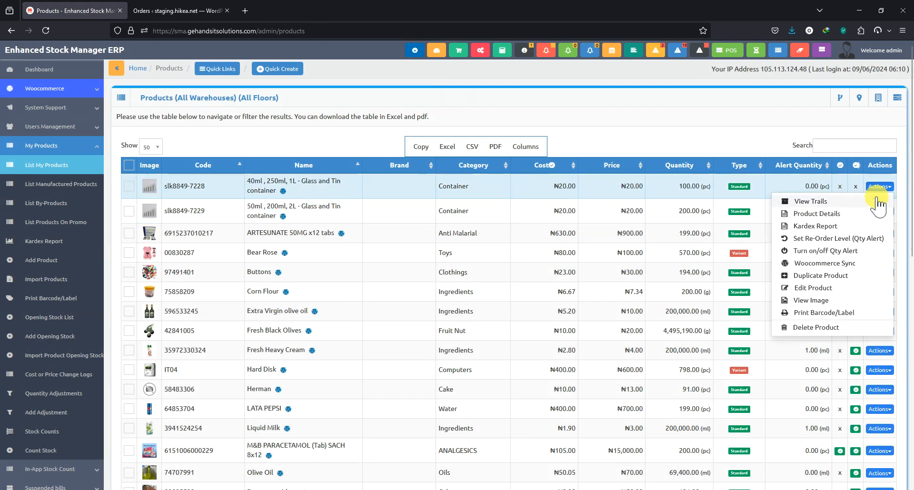
{"action": "left_click", "coordinate": [831, 263]}
{"action": "left_click", "coordinate": [418, 110]}
{"action": "left_click", "coordinate": [434, 139]}
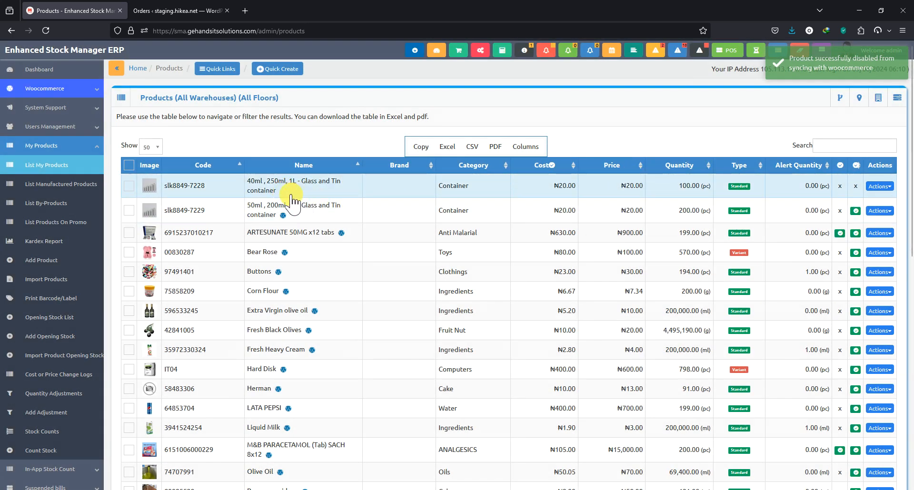
Step: Select all listed products, set their Woocommerce Sync to Enable in one bulk action and save
{"action": "left_click", "coordinate": [128, 166]}
{"action": "left_click", "coordinate": [897, 100]}
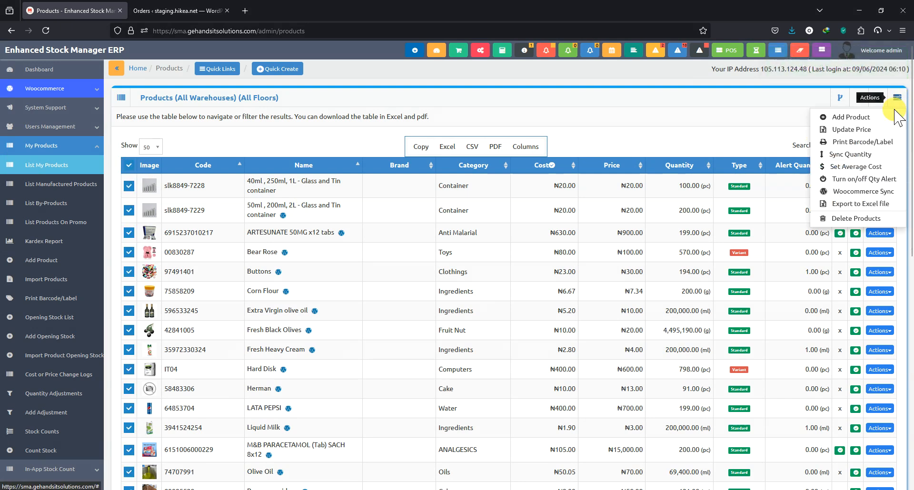
{"action": "left_click", "coordinate": [871, 192]}
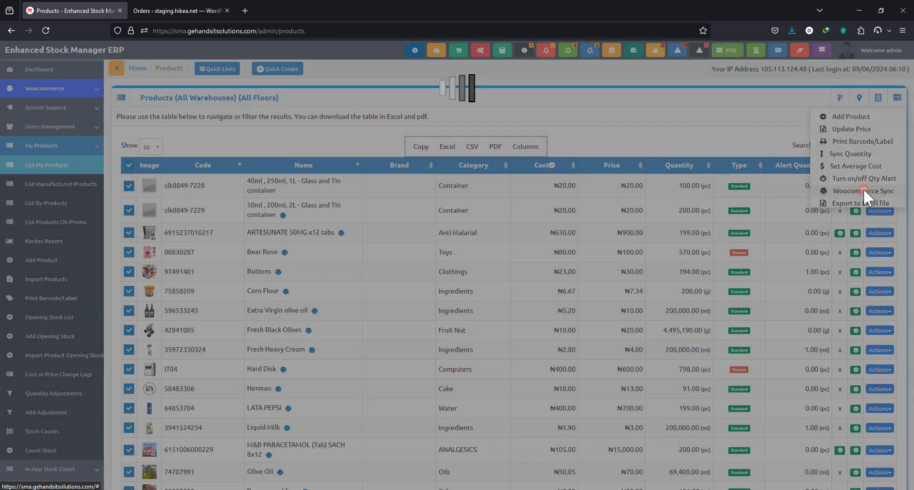
{"action": "left_click", "coordinate": [433, 117]}
{"action": "left_click", "coordinate": [419, 124]}
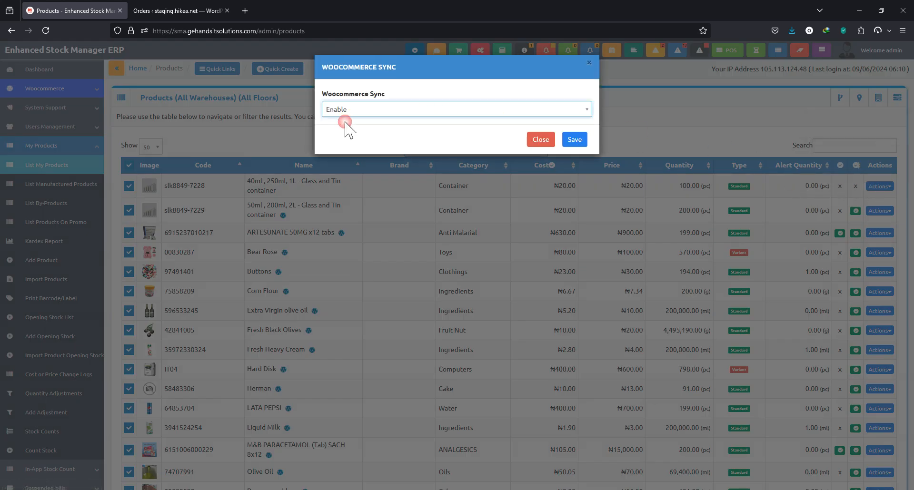
{"action": "left_click", "coordinate": [577, 143]}
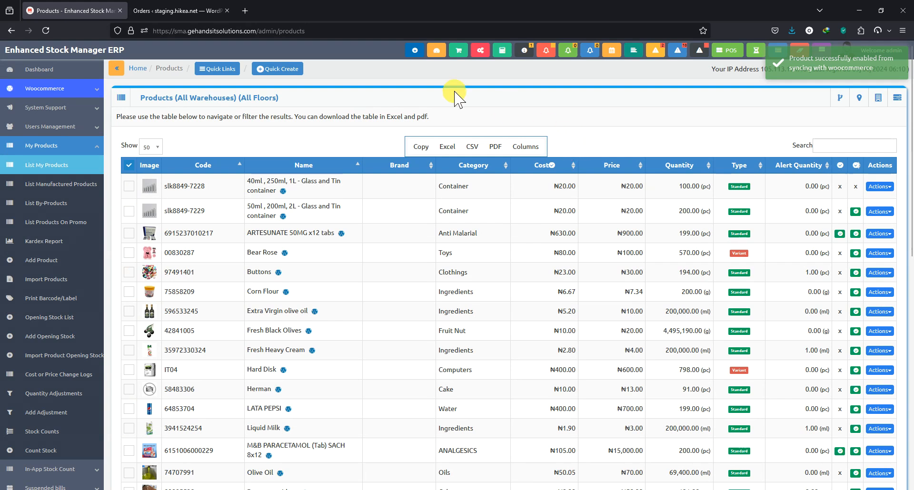
Step: Start a sync of all products from the ERP's Woocommerce Sync page
{"action": "left_click", "coordinate": [82, 88]}
{"action": "left_click", "coordinate": [54, 111]}
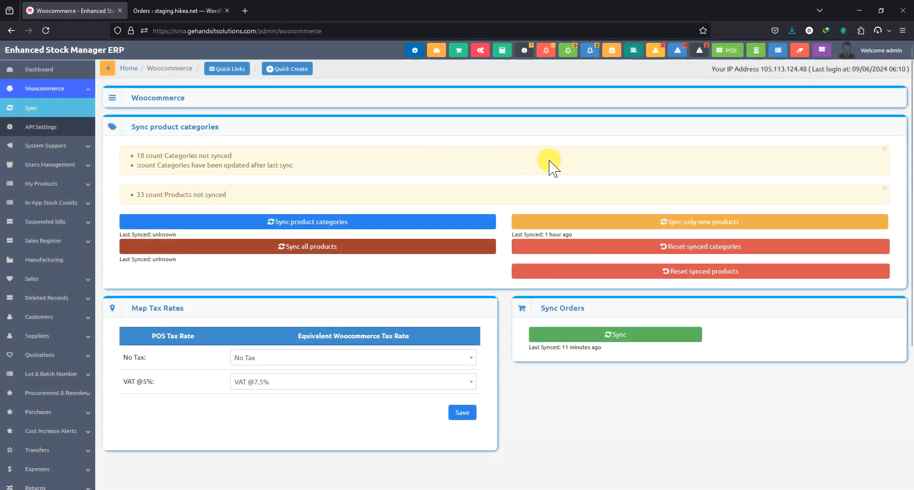
{"action": "left_click", "coordinate": [331, 248]}
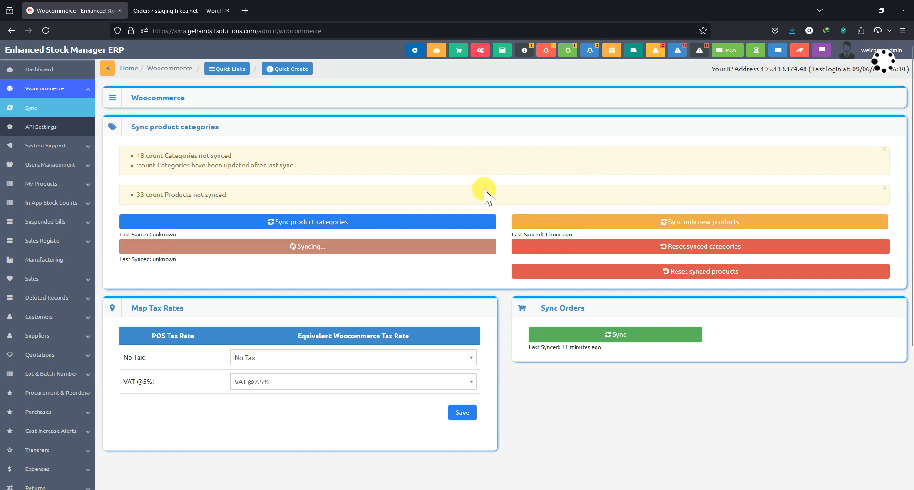
Step: Check the WordPress store's All Products list for the arriving products, then return to the ERP's sync page
{"action": "left_click", "coordinate": [163, 12]}
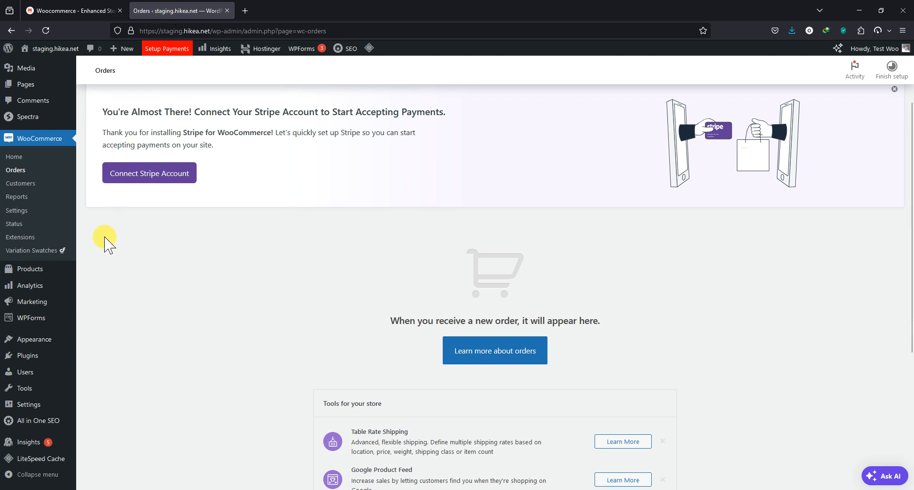
{"action": "mouse_move", "coordinate": [45, 267]}
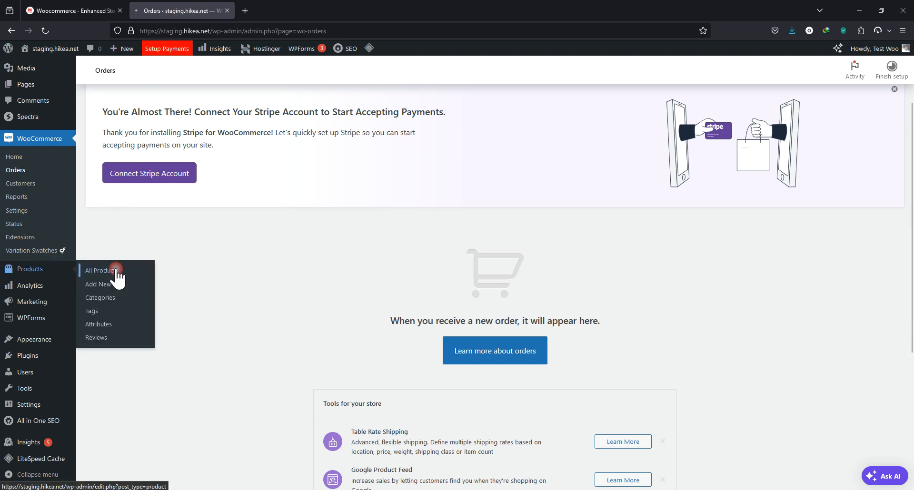
{"action": "left_click", "coordinate": [115, 271]}
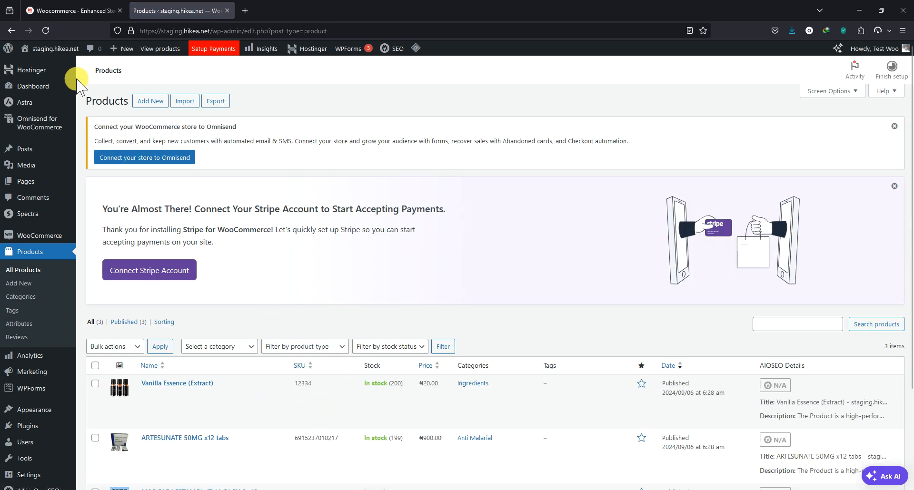
{"action": "left_click", "coordinate": [217, 102]}
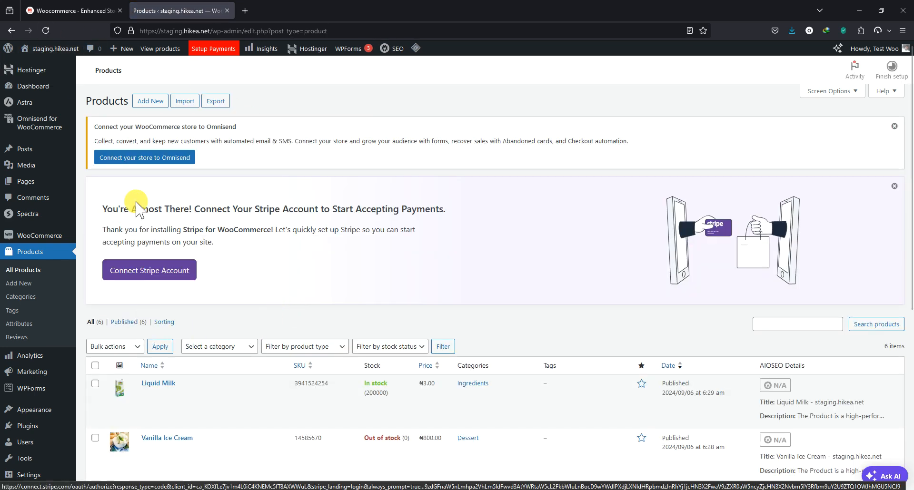
{"action": "left_click", "coordinate": [57, 10]}
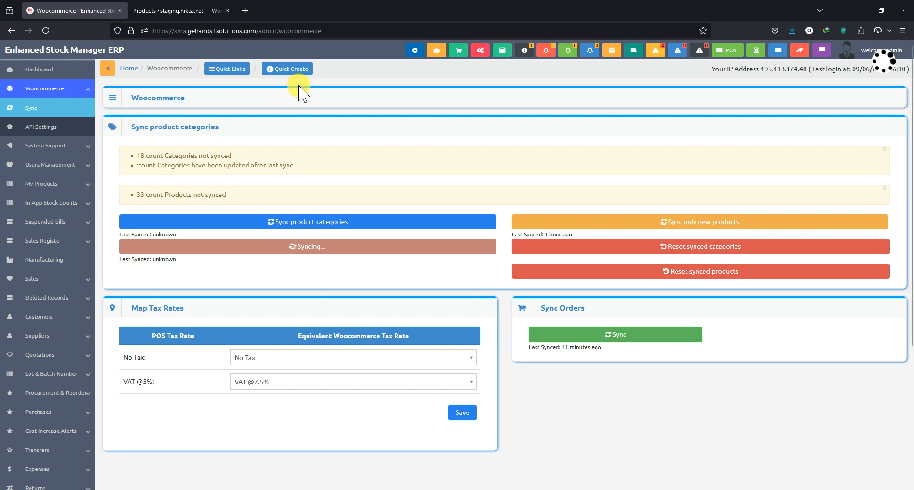
Step: Refresh the WordPress store's All Products list repeatedly to follow the arriving products, then check the sync status on the ERP's Woocommerce Sync page
{"action": "left_click", "coordinate": [179, 10]}
{"action": "left_click", "coordinate": [47, 30]}
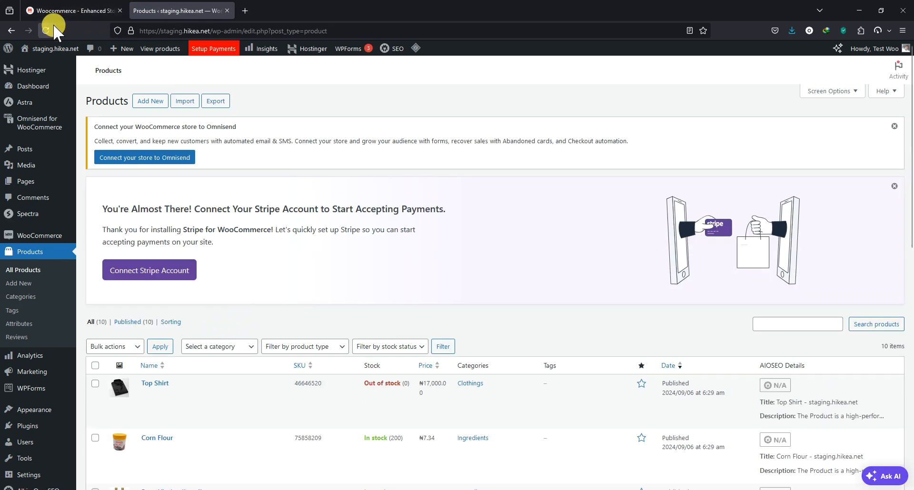
{"action": "left_click", "coordinate": [71, 11]}
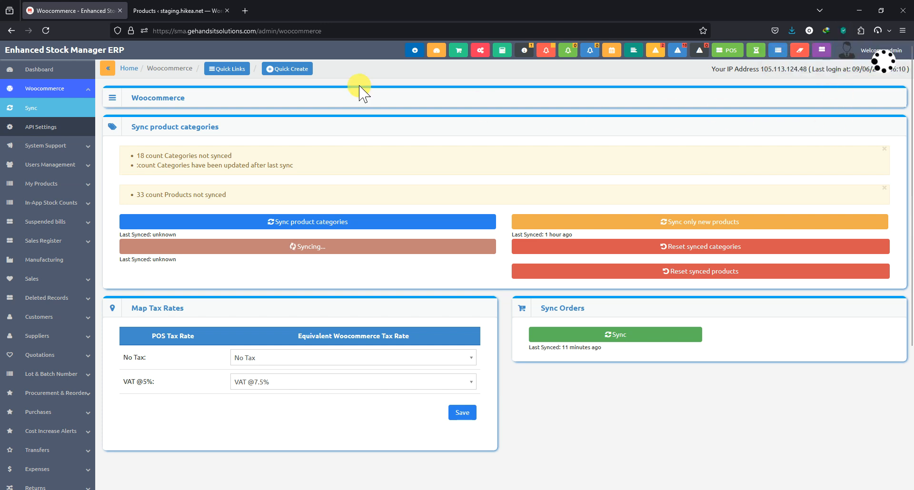
{"action": "left_click", "coordinate": [170, 12]}
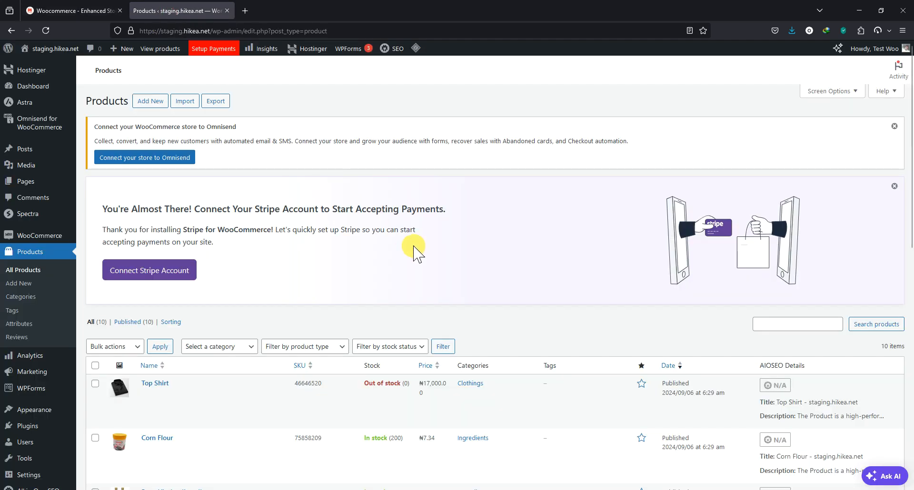
{"action": "left_click", "coordinate": [46, 30]}
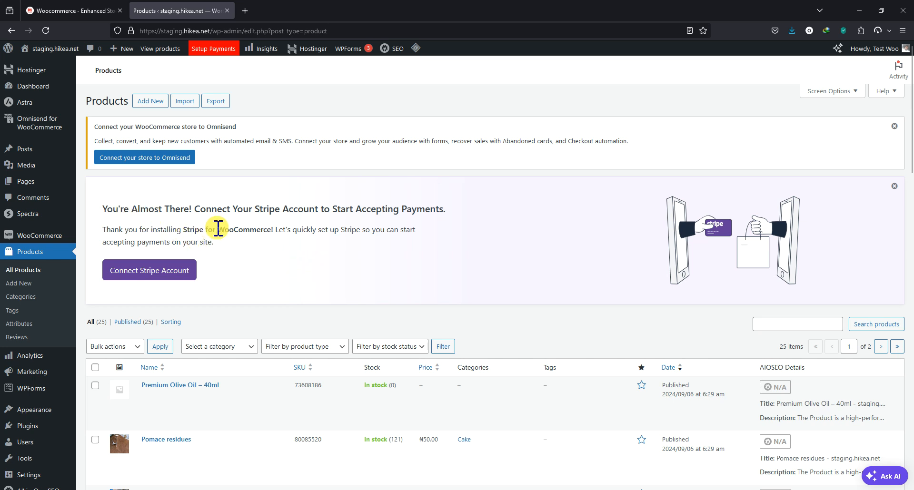
{"action": "scroll", "coordinate": [222, 230], "scroll_direction": "down", "scroll_amount": 2}
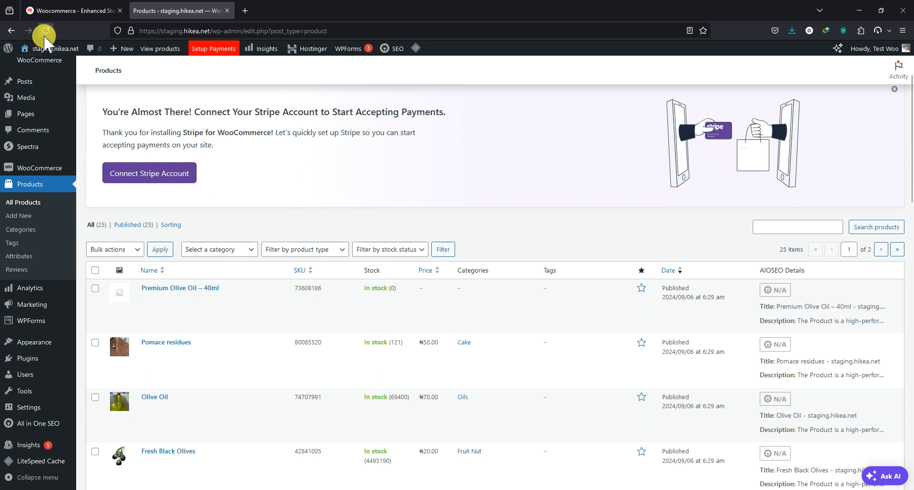
{"action": "left_click", "coordinate": [44, 33]}
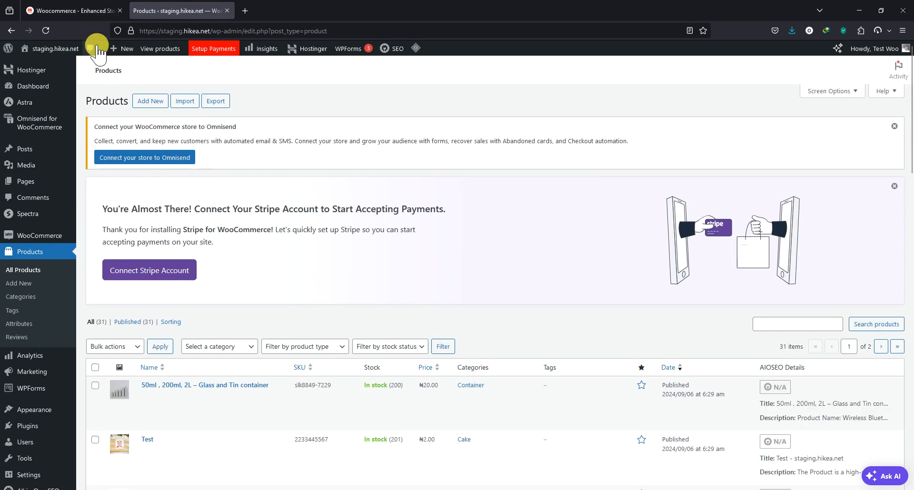
{"action": "left_click", "coordinate": [82, 15]}
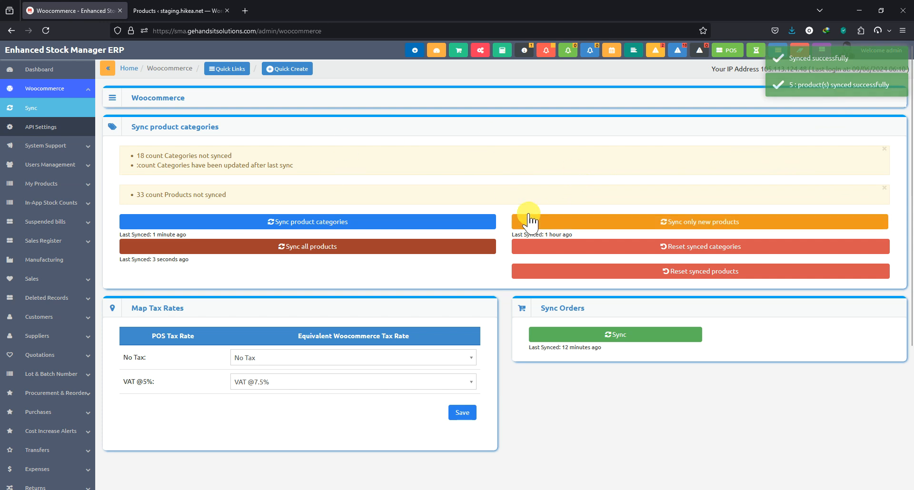
{"action": "left_click", "coordinate": [628, 272]}
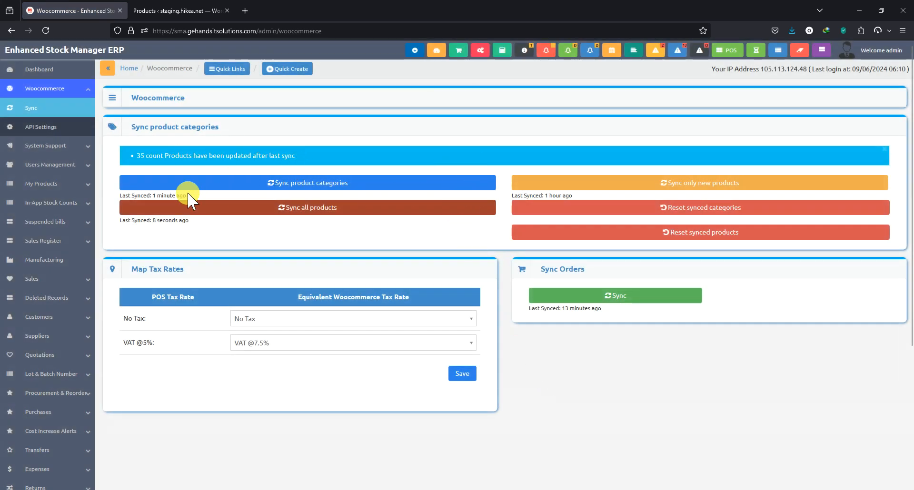
Step: Reload the WordPress store's All Products list and look through the synced products with their stock, prices and categories
{"action": "left_click", "coordinate": [184, 11]}
{"action": "left_click", "coordinate": [47, 30]}
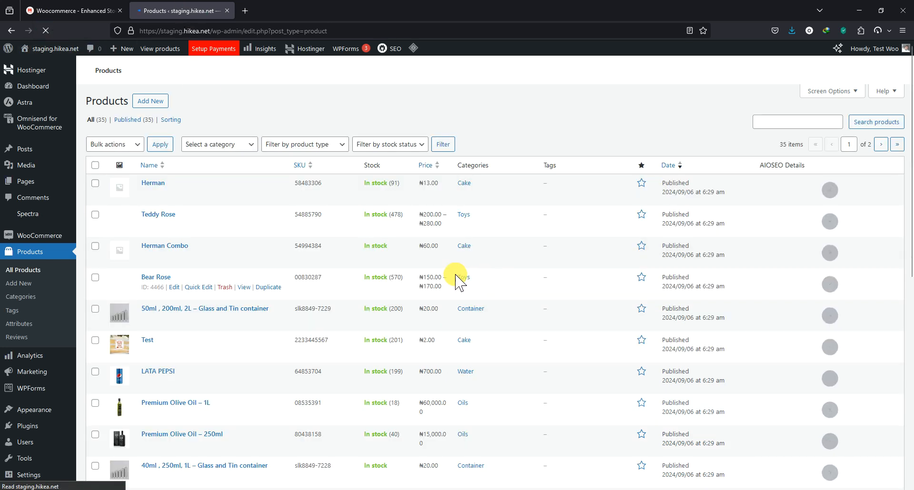
{"action": "scroll", "coordinate": [400, 293], "scroll_direction": "down", "scroll_amount": 4}
{"action": "scroll", "coordinate": [414, 305], "scroll_direction": "down", "scroll_amount": 5}
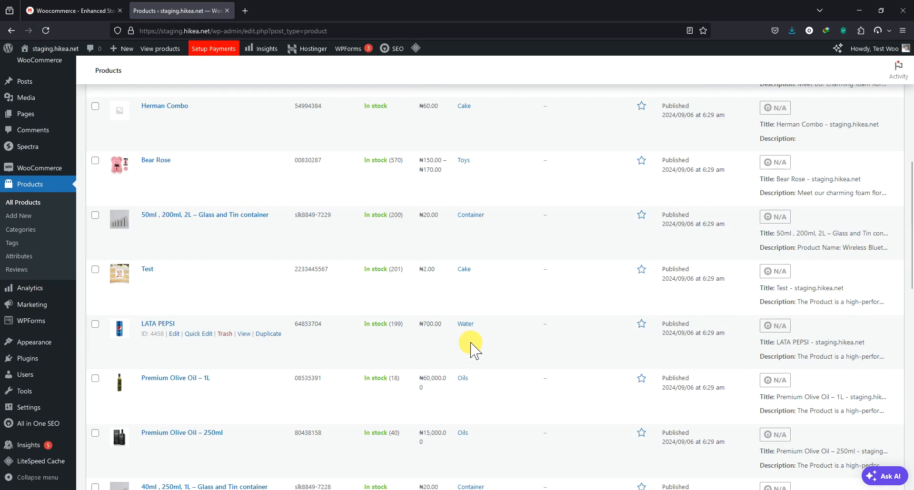
{"action": "scroll", "coordinate": [464, 328], "scroll_direction": "up", "scroll_amount": 3}
{"action": "scroll", "coordinate": [429, 333], "scroll_direction": "down", "scroll_amount": 2}
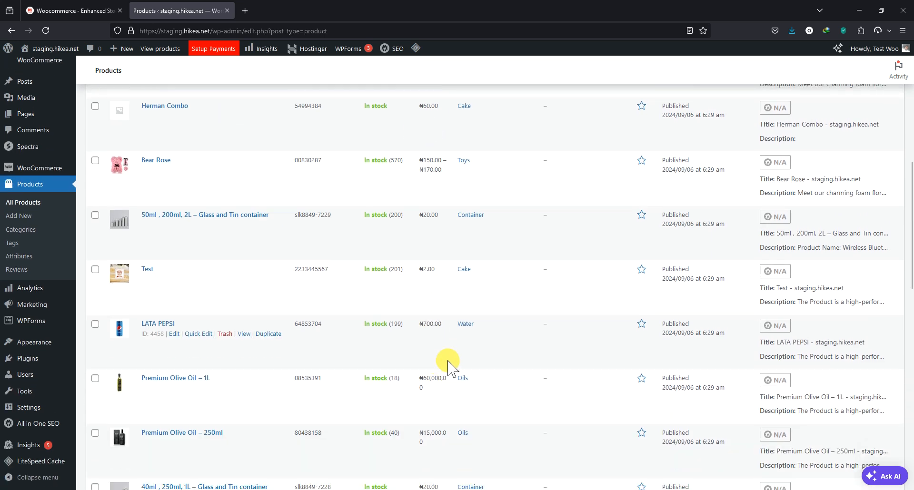
{"action": "scroll", "coordinate": [381, 288], "scroll_direction": "up", "scroll_amount": 1}
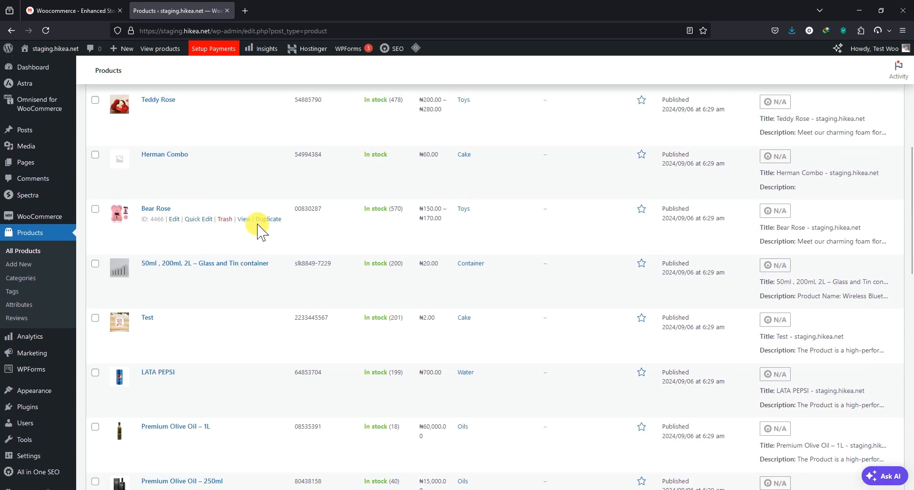
Step: View the Bear Rose product's storefront page in a separate browser tab and look over its images, sizes and colours
{"action": "right_click", "coordinate": [238, 219]}
{"action": "left_click", "coordinate": [275, 229]}
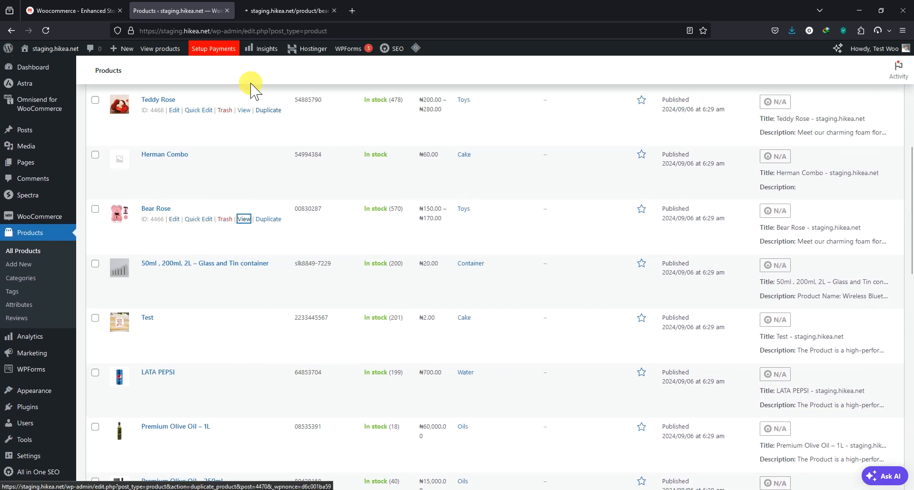
{"action": "left_click", "coordinate": [290, 10]}
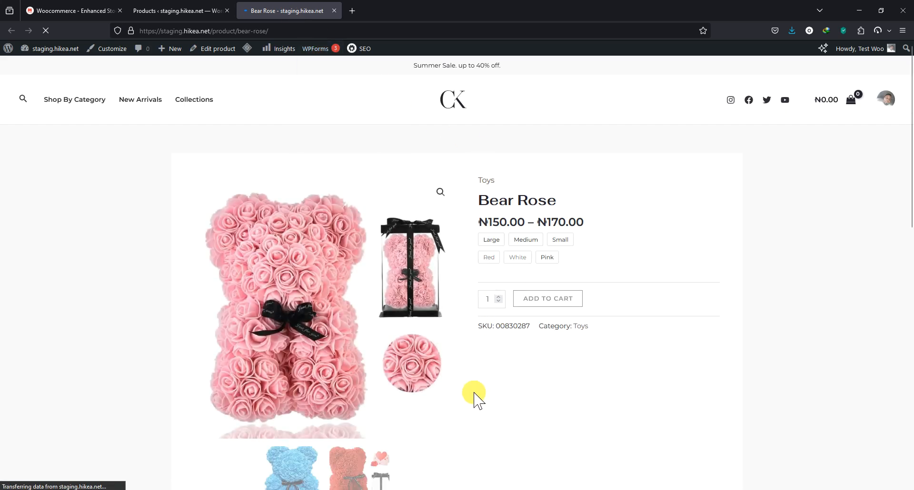
{"action": "scroll", "coordinate": [472, 393], "scroll_direction": "down", "scroll_amount": 3}
{"action": "scroll", "coordinate": [435, 366], "scroll_direction": "up", "scroll_amount": 3}
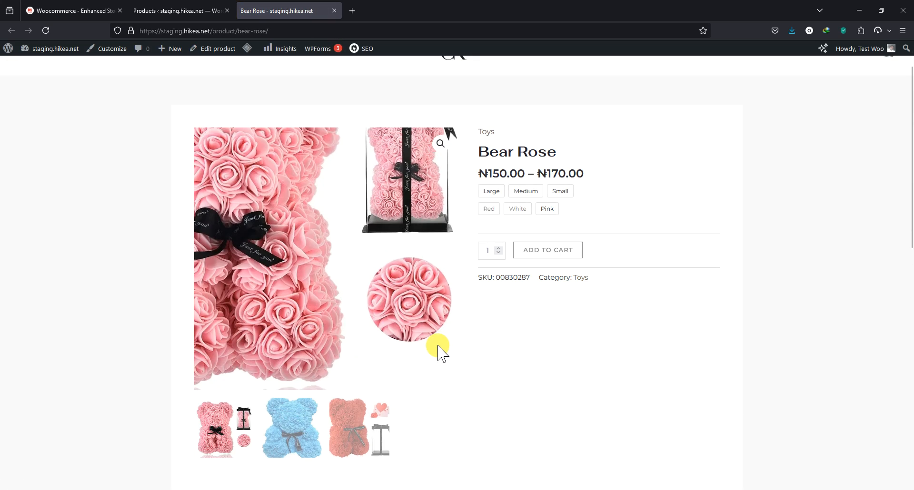
Step: View the web shop's New Arrivals page in a separate browser tab and browse the synced products
{"action": "right_click", "coordinate": [145, 101]}
{"action": "left_click", "coordinate": [164, 107]}
{"action": "left_click", "coordinate": [406, 12]}
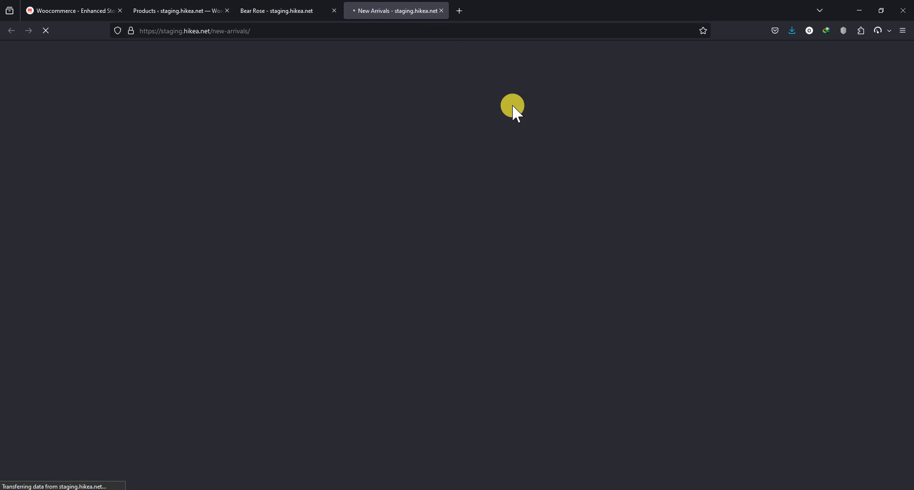
{"action": "scroll", "coordinate": [605, 300], "scroll_direction": "down", "scroll_amount": 15}
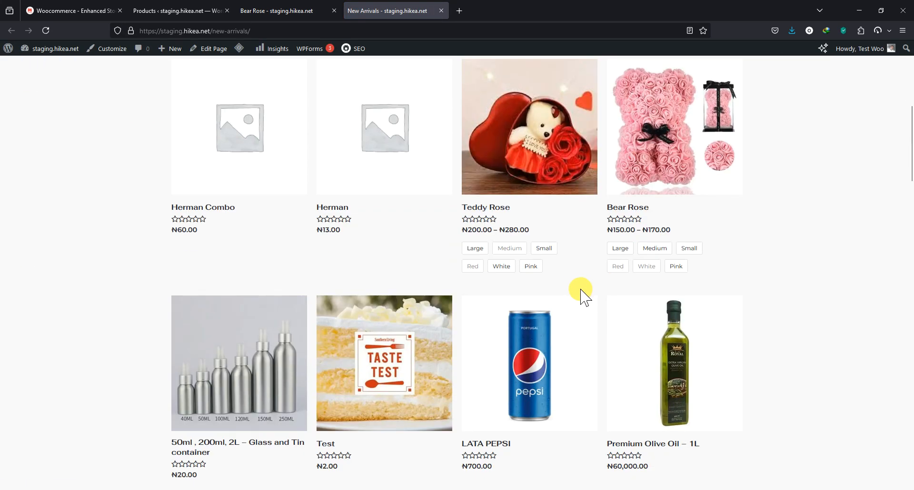
{"action": "scroll", "coordinate": [575, 300], "scroll_direction": "up", "scroll_amount": 7}
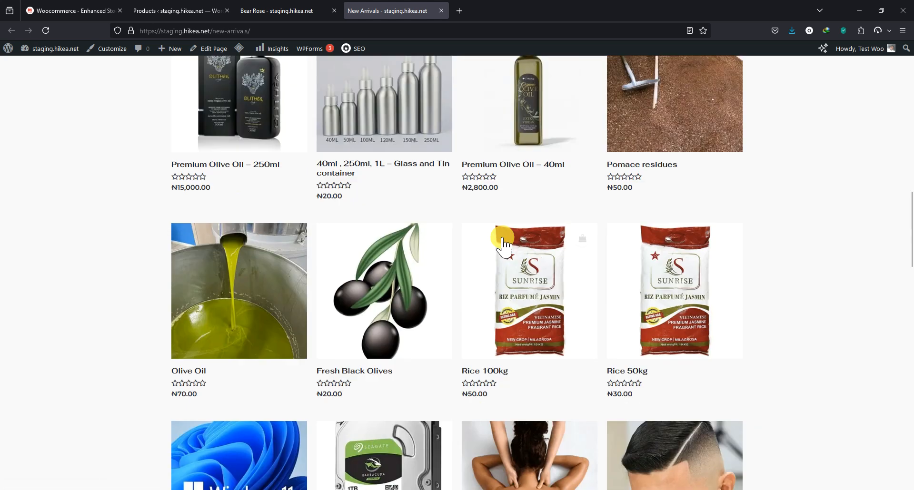
Step: On the Bear Rose storefront page, choose Large and Pink, set the quantity to 20 and add it to the cart
{"action": "left_click", "coordinate": [282, 13]}
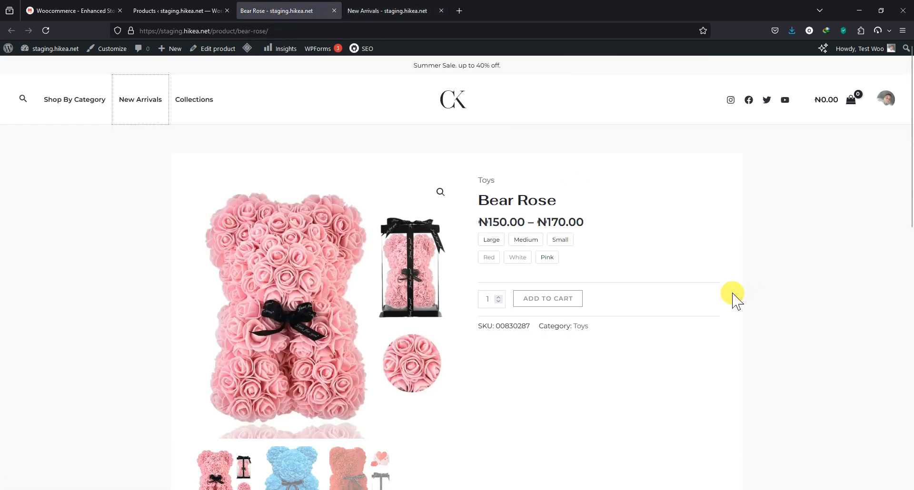
{"action": "left_click", "coordinate": [485, 242]}
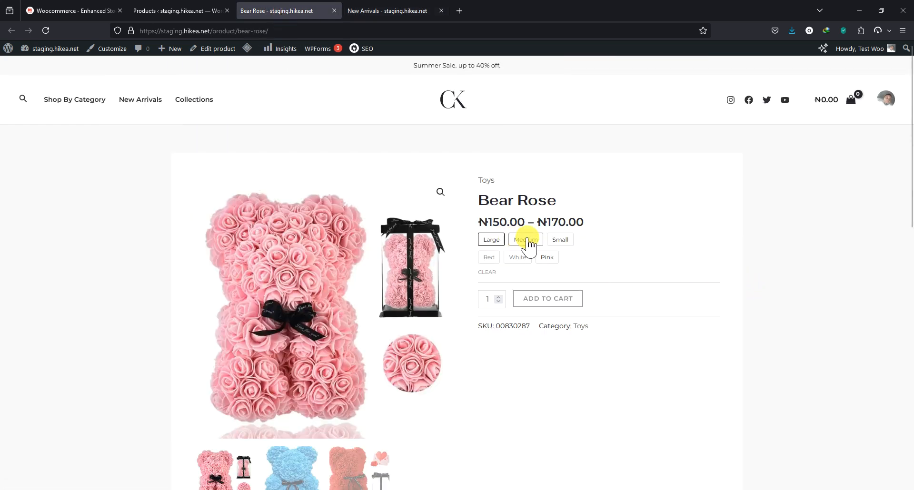
{"action": "left_click", "coordinate": [549, 260]}
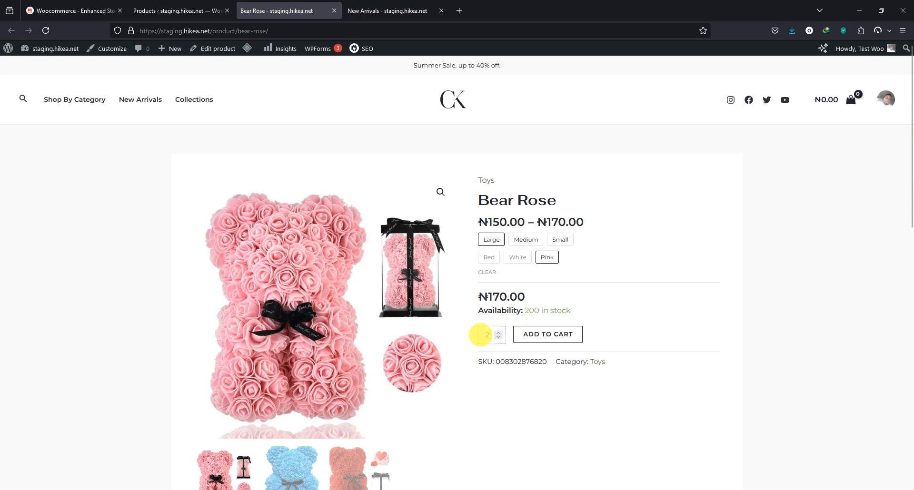
{"action": "key", "text": "BackSpace"}
{"action": "left_click", "coordinate": [542, 337]}
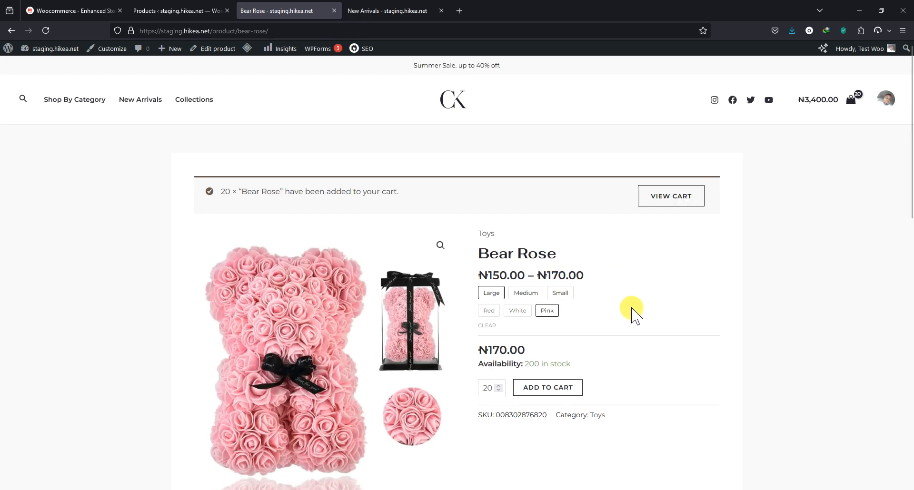
Step: Switch to the ERP, open its product list in a separate browser tab and view Bear Rose's variant and subvariant quantities
{"action": "left_click", "coordinate": [71, 10]}
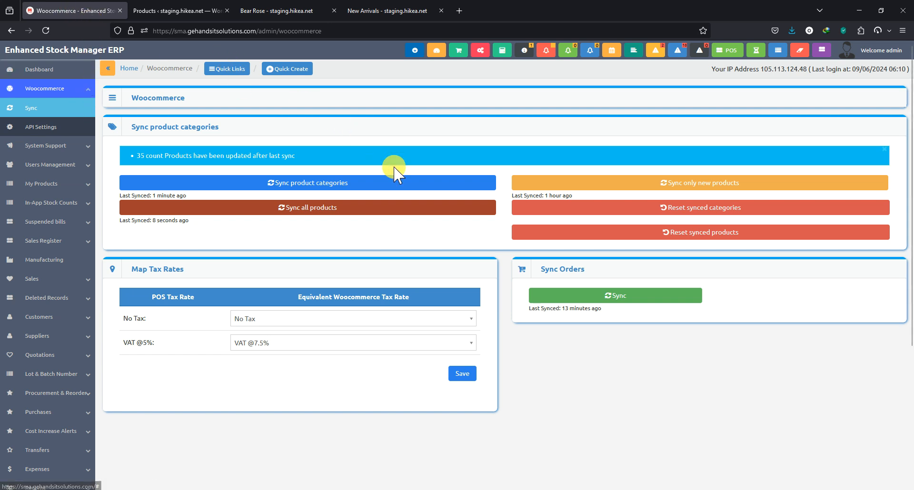
{"action": "left_click", "coordinate": [276, 10]}
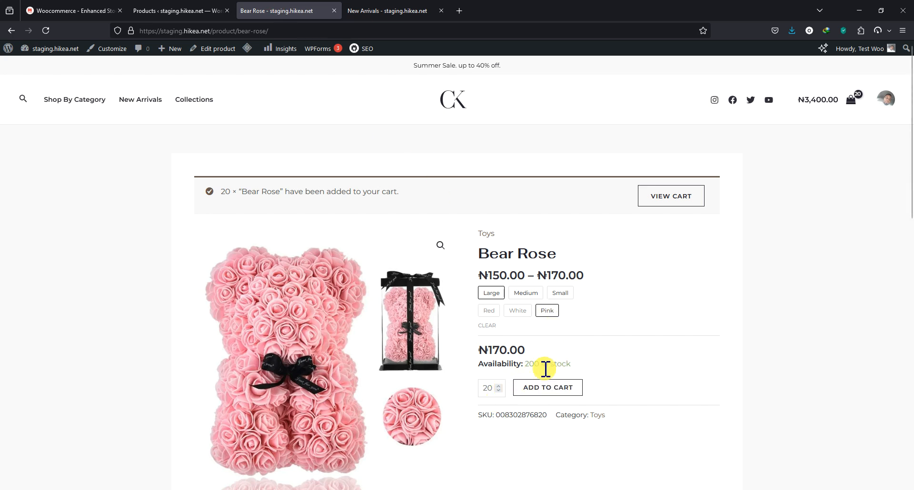
{"action": "left_click", "coordinate": [76, 10]}
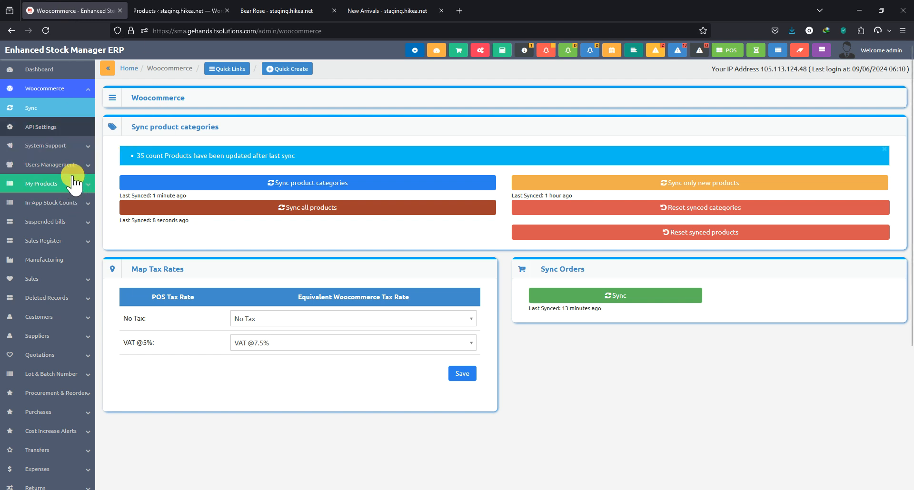
{"action": "left_click", "coordinate": [45, 184]}
{"action": "right_click", "coordinate": [44, 164]}
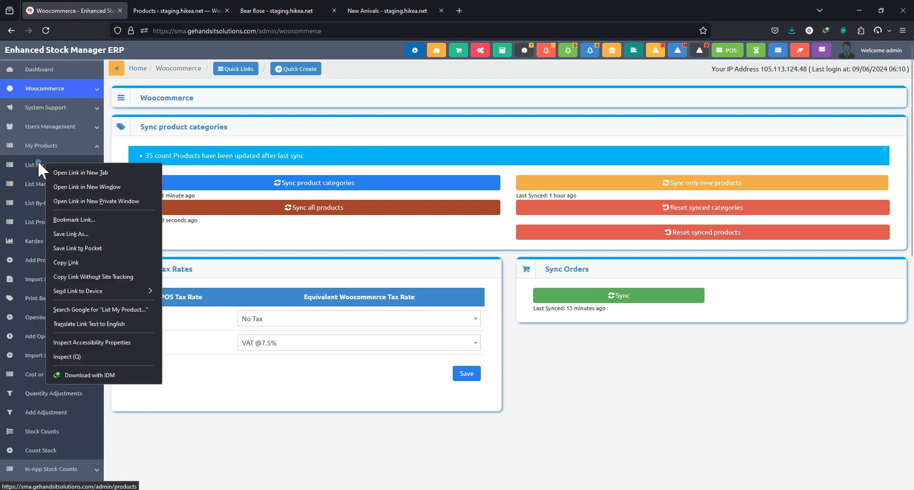
{"action": "left_click", "coordinate": [87, 169]}
{"action": "left_click", "coordinate": [177, 10]}
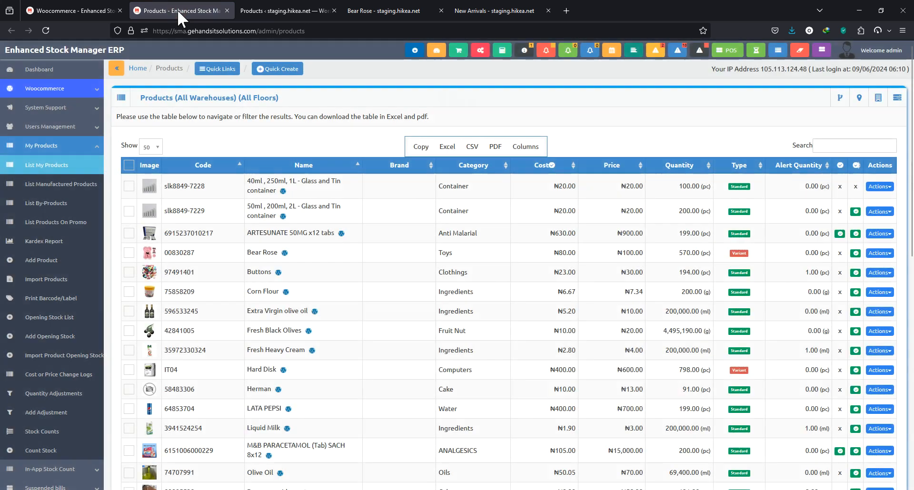
{"action": "left_click", "coordinate": [253, 251]}
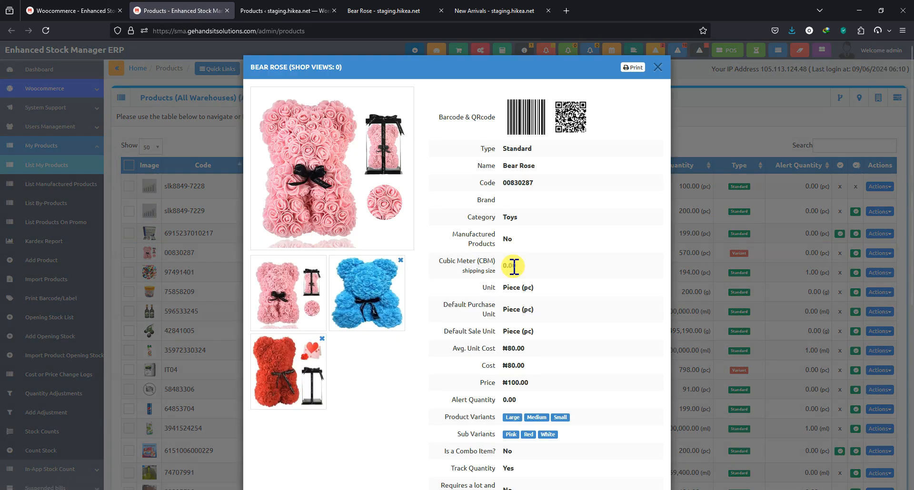
{"action": "scroll", "coordinate": [562, 309], "scroll_direction": "down", "scroll_amount": 5}
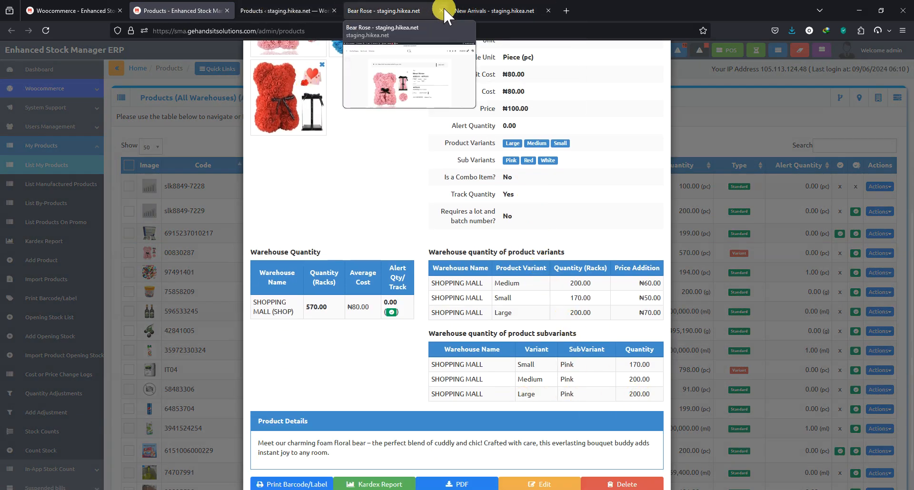
Step: View Premium Olive Oil – 1L in the web shop and in the ERP's product list to compare its price and stock
{"action": "left_click", "coordinate": [500, 10]}
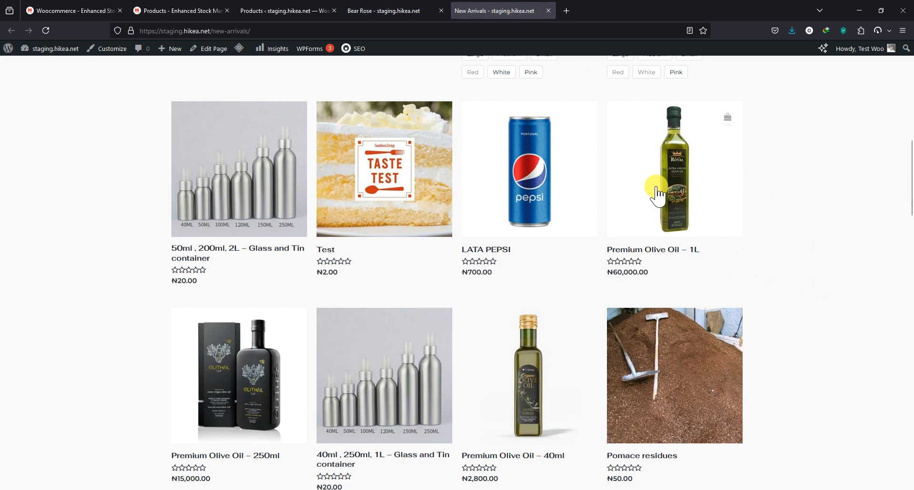
{"action": "left_click", "coordinate": [656, 257]}
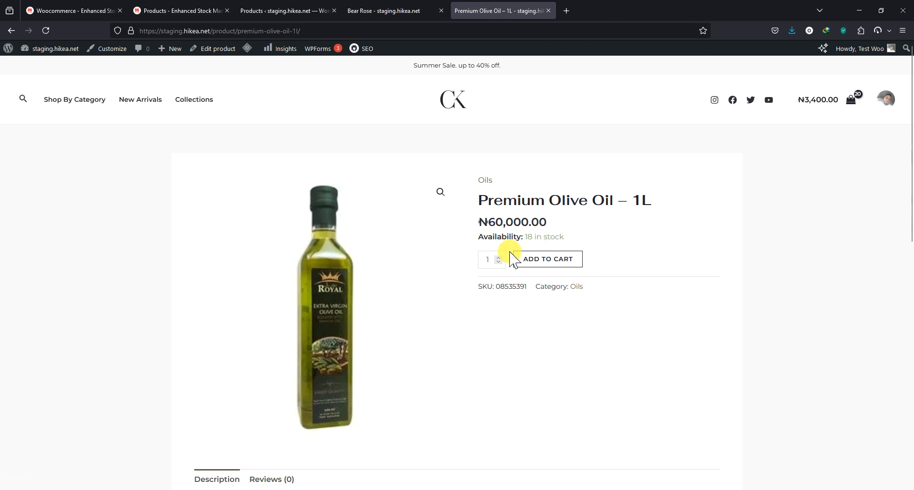
{"action": "left_click", "coordinate": [155, 10]}
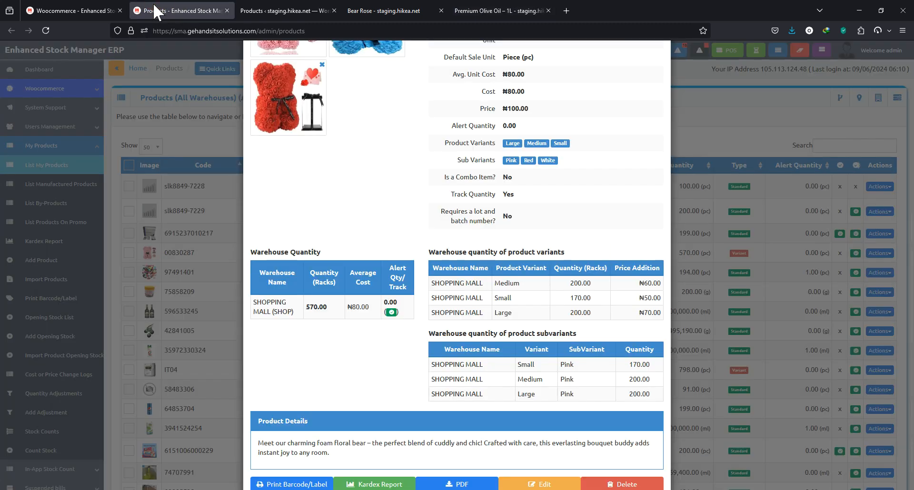
{"action": "left_click", "coordinate": [738, 124]}
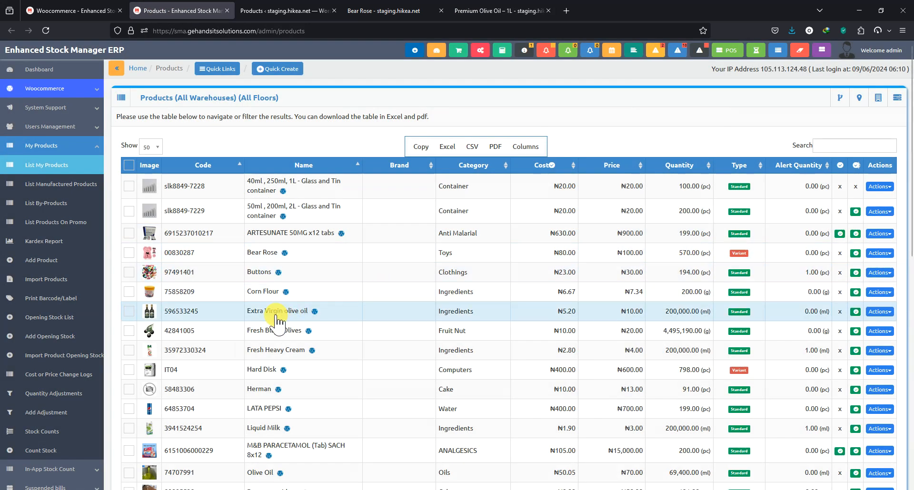
{"action": "scroll", "coordinate": [286, 324], "scroll_direction": "down", "scroll_amount": 2}
{"action": "scroll", "coordinate": [281, 329], "scroll_direction": "down", "scroll_amount": 2}
{"action": "left_click", "coordinate": [279, 363]}
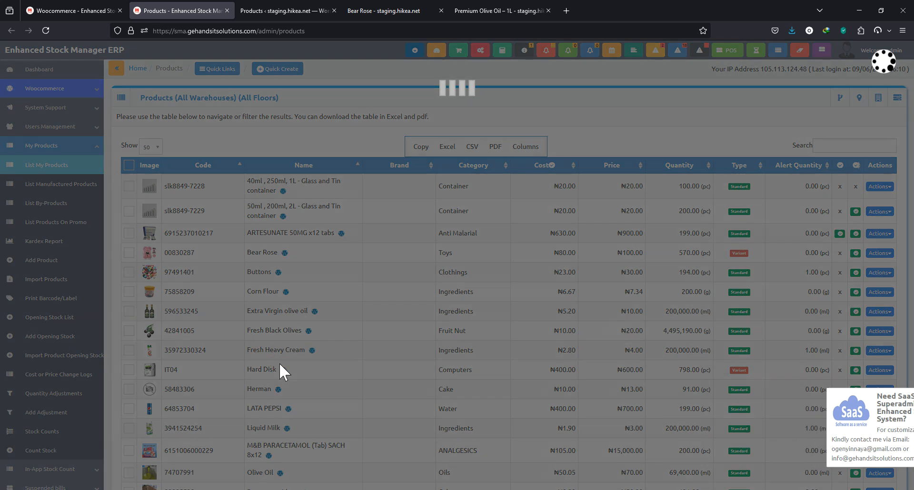
{"action": "scroll", "coordinate": [454, 305], "scroll_direction": "down", "scroll_amount": 5}
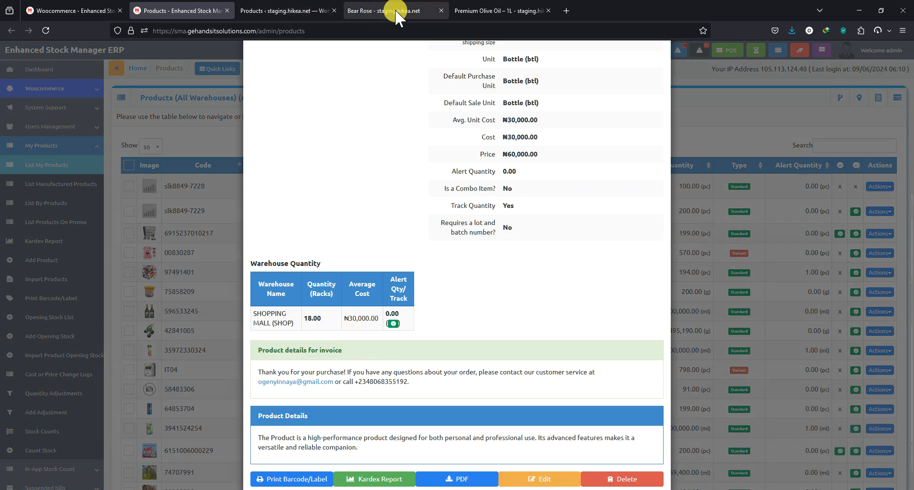
Step: Add 8 units of Premium Olive Oil – 1L to the web shop cart and review the cart contents
{"action": "left_click", "coordinate": [486, 10]}
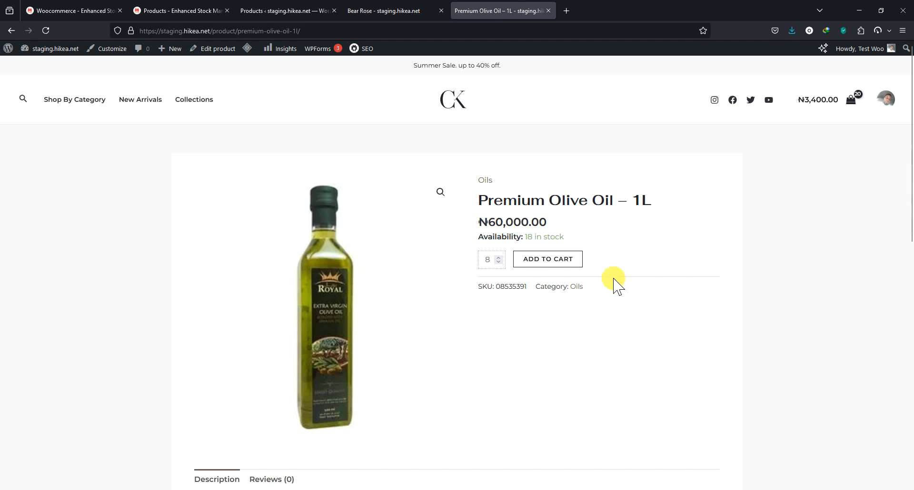
{"action": "left_click", "coordinate": [569, 257]}
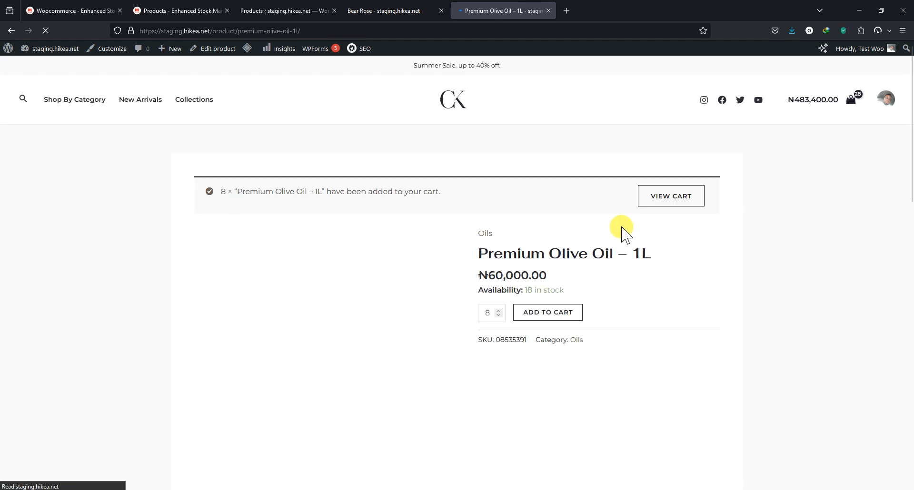
{"action": "left_click", "coordinate": [640, 204]}
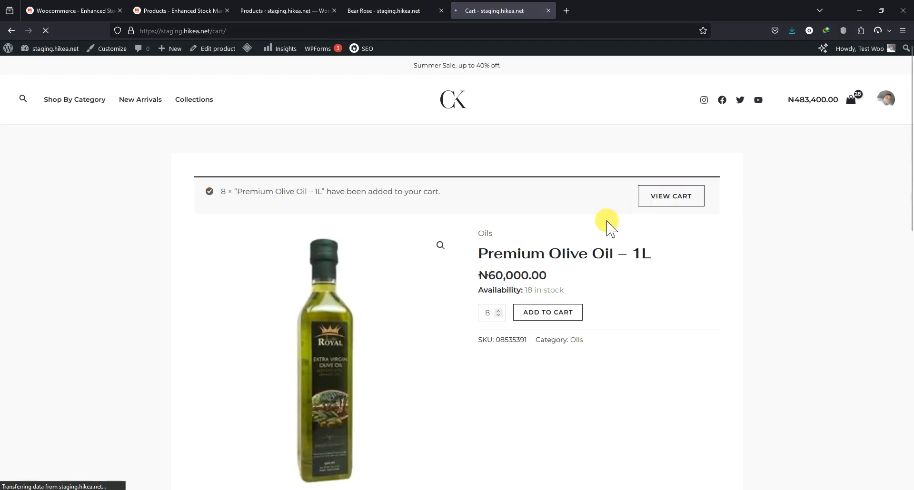
{"action": "scroll", "coordinate": [514, 196], "scroll_direction": "down", "scroll_amount": 3}
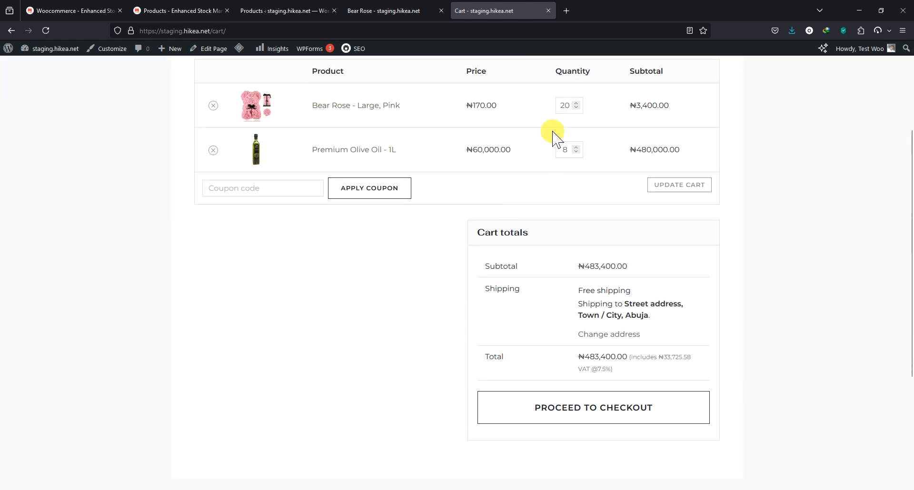
Step: Check out the cart, place the order with cash on delivery and review the order details
{"action": "left_click", "coordinate": [621, 409]}
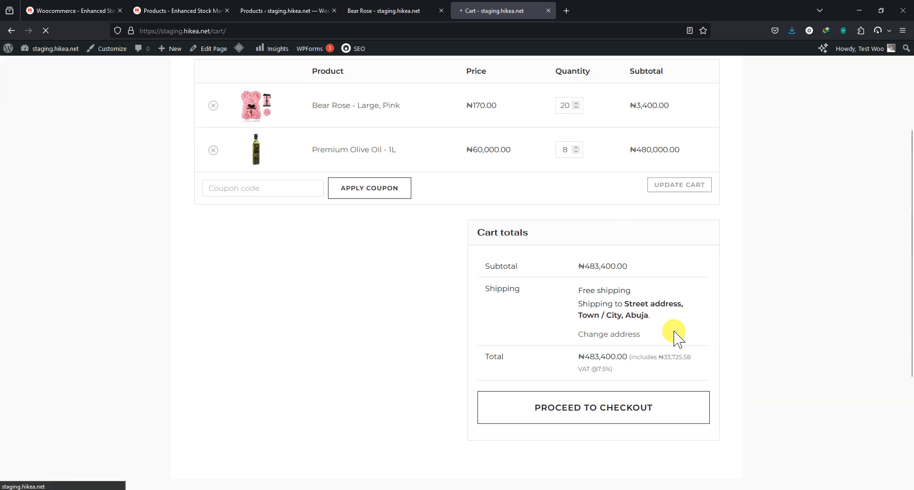
{"action": "scroll", "coordinate": [614, 315], "scroll_direction": "down", "scroll_amount": 7}
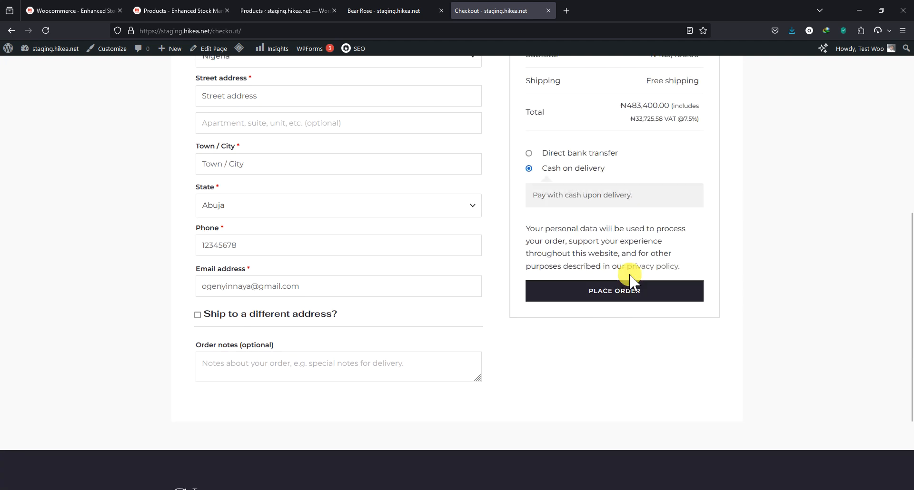
{"action": "left_click", "coordinate": [610, 297]}
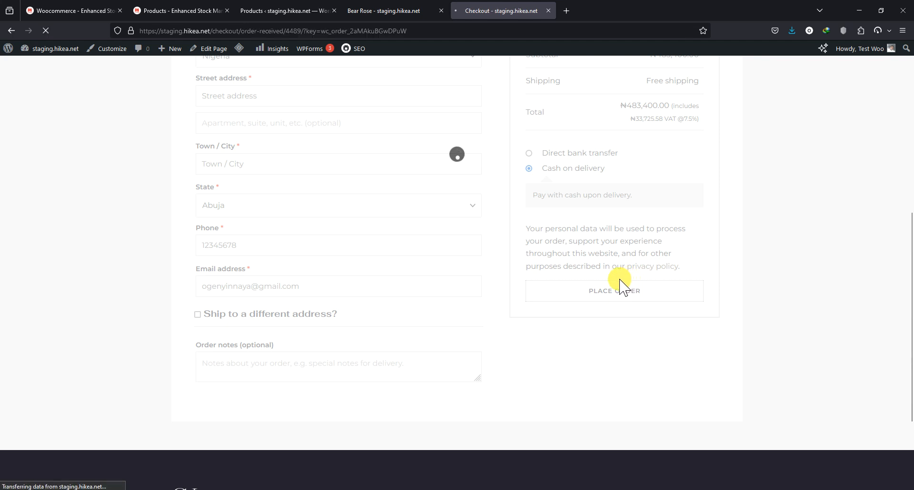
{"action": "scroll", "coordinate": [595, 295], "scroll_direction": "down", "scroll_amount": 10}
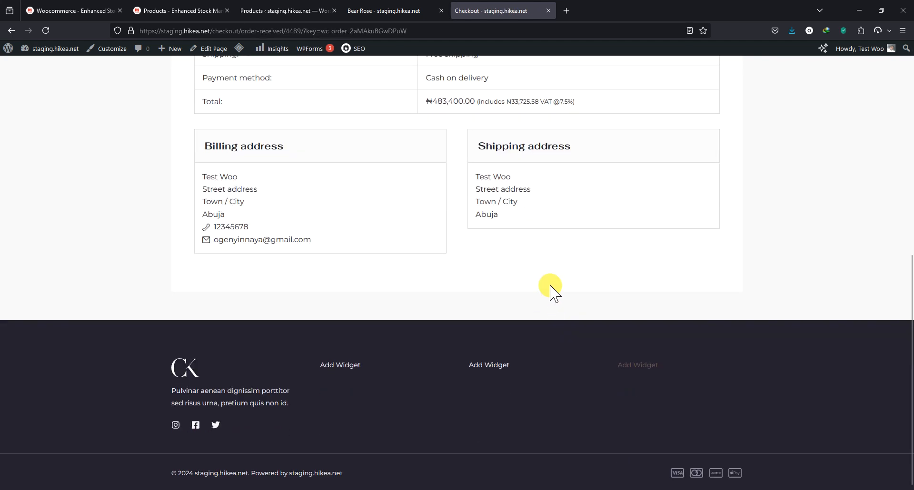
{"action": "scroll", "coordinate": [486, 233], "scroll_direction": "up", "scroll_amount": 6}
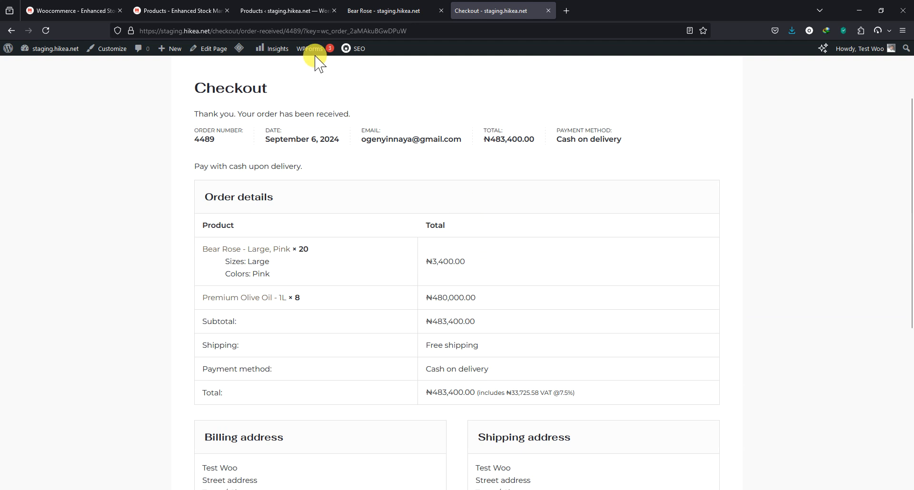
Step: In the WordPress admin, view the WooCommerce orders list to check the new order
{"action": "left_click", "coordinate": [268, 7]}
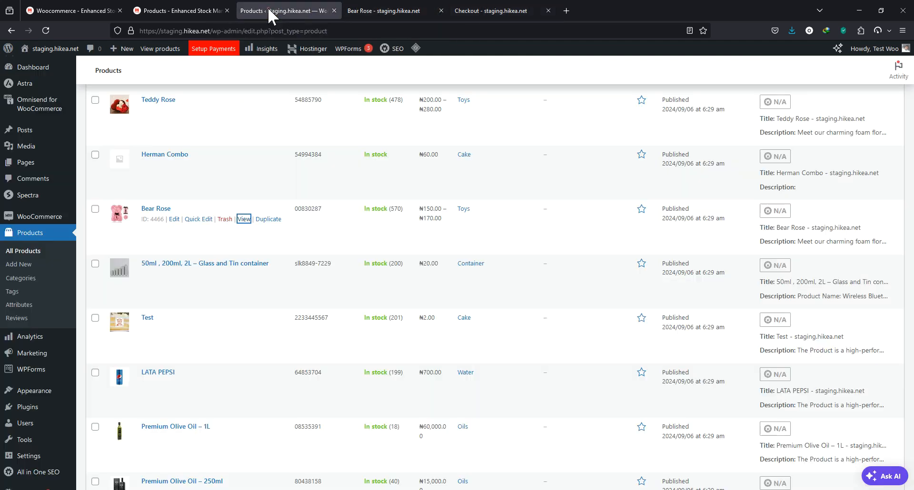
{"action": "mouse_move", "coordinate": [41, 217]}
{"action": "left_click", "coordinate": [103, 232]}
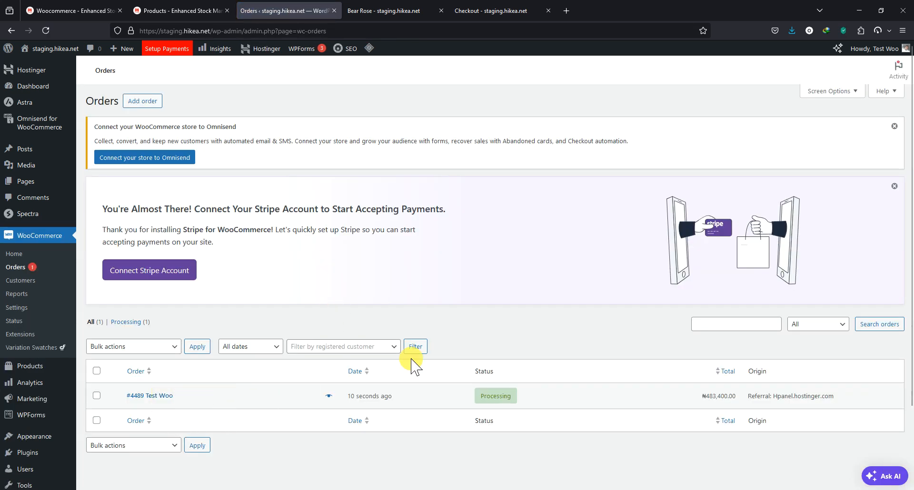
Step: Switch to the ERP, open its sales list in a separate browser tab and select all listed sales
{"action": "left_click", "coordinate": [81, 9]}
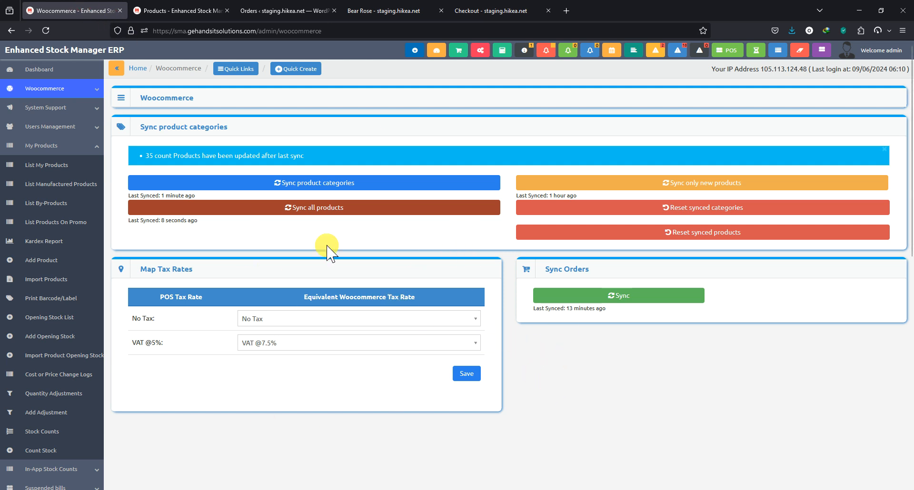
{"action": "left_click", "coordinate": [74, 147]}
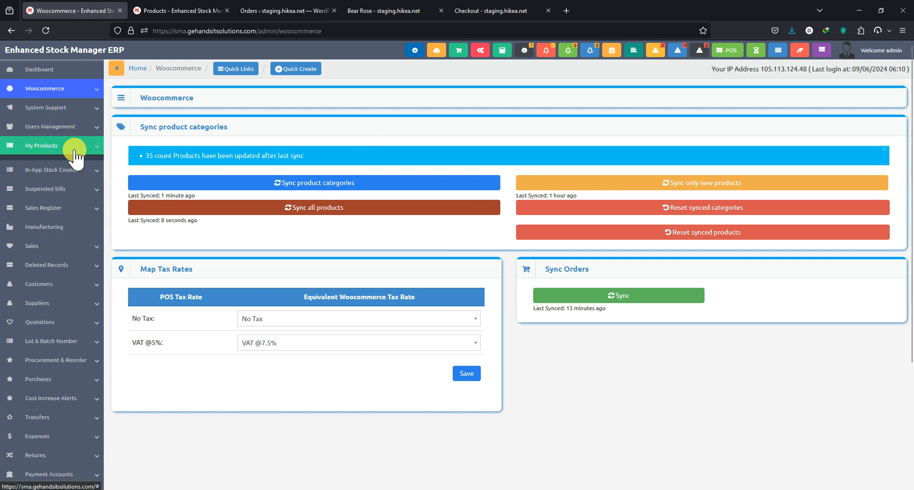
{"action": "left_click", "coordinate": [58, 242]}
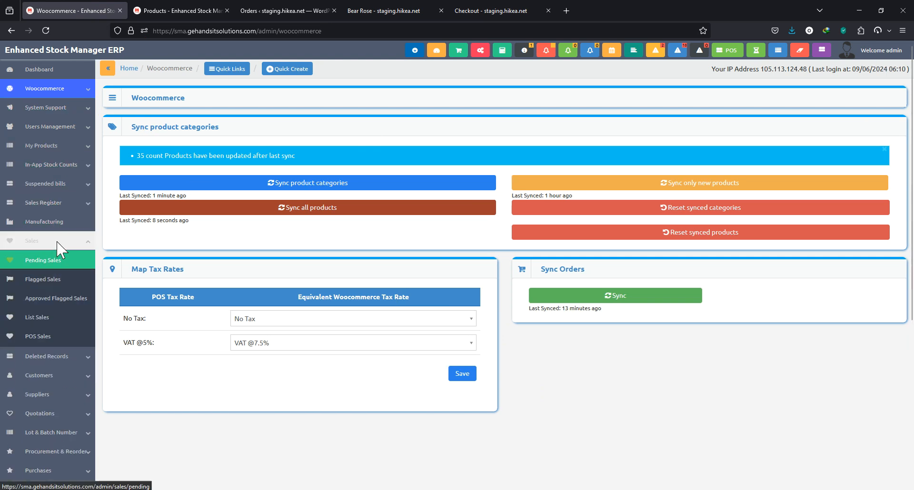
{"action": "right_click", "coordinate": [41, 316]}
{"action": "left_click", "coordinate": [107, 104]}
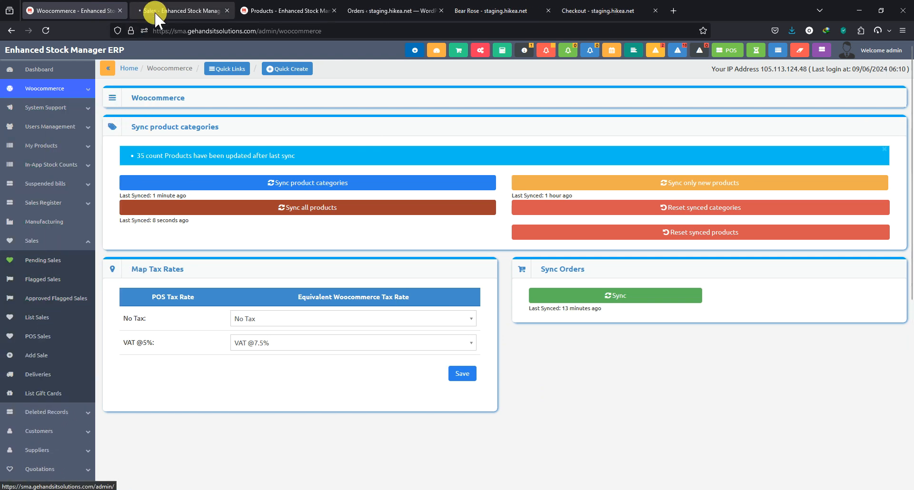
{"action": "left_click", "coordinate": [158, 10]}
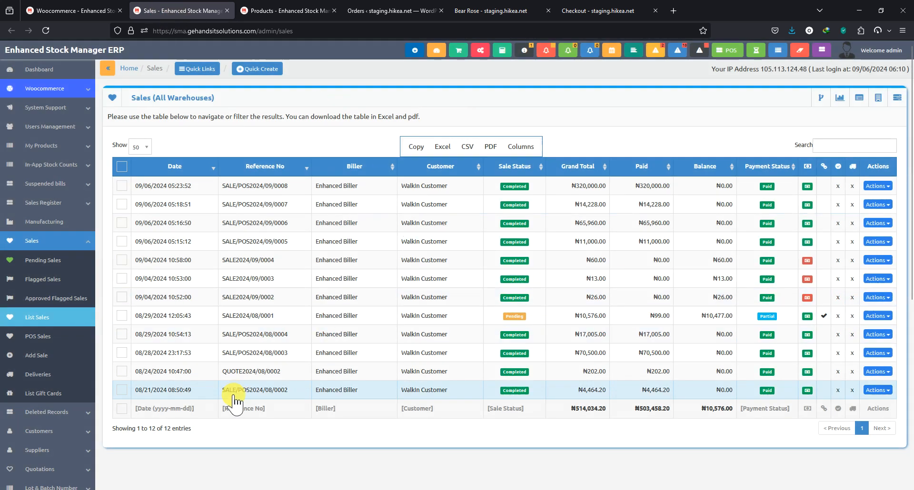
{"action": "left_click", "coordinate": [122, 167]}
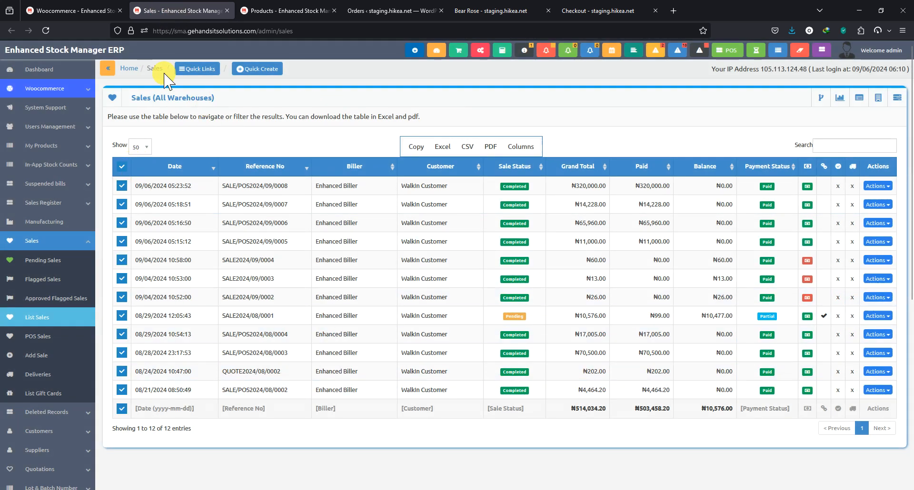
Step: Sync the web shop orders into the ERP from the Woocommerce page
{"action": "left_click", "coordinate": [65, 11]}
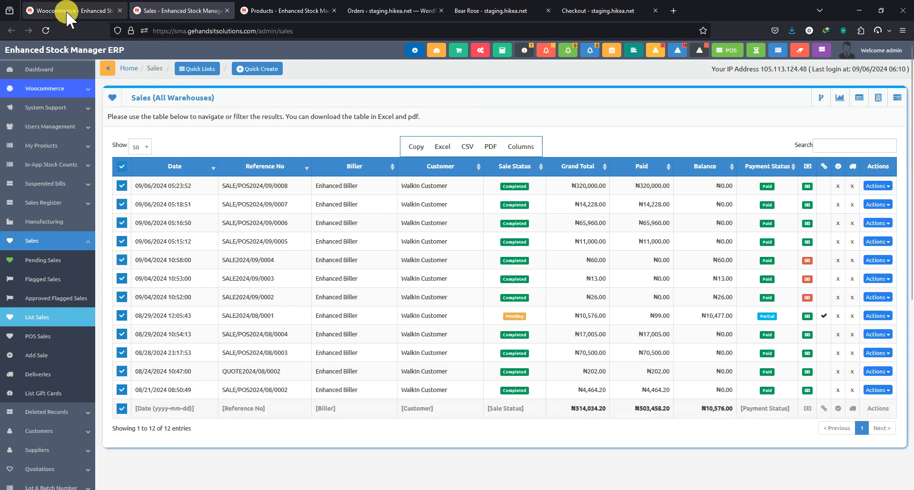
{"action": "left_click", "coordinate": [623, 296]}
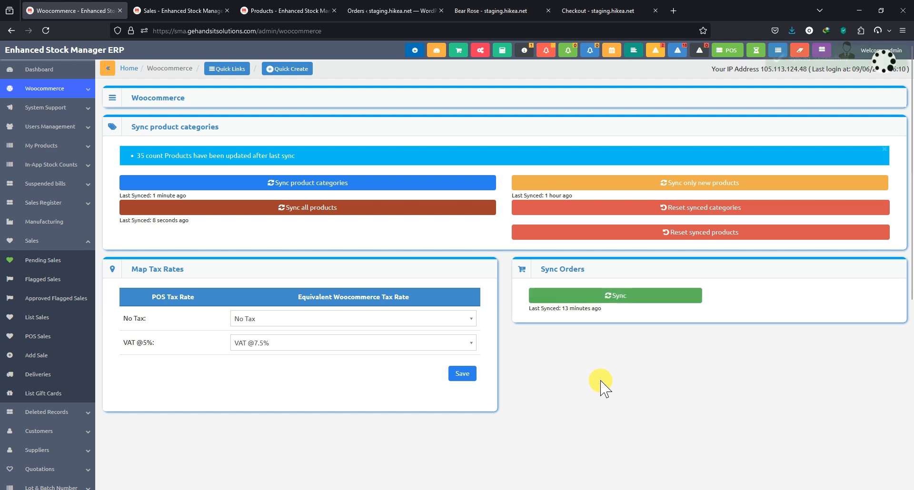
Step: Reload the ERP sales list and view the tax invoice of the newest WooCommerce sale
{"action": "left_click", "coordinate": [181, 11]}
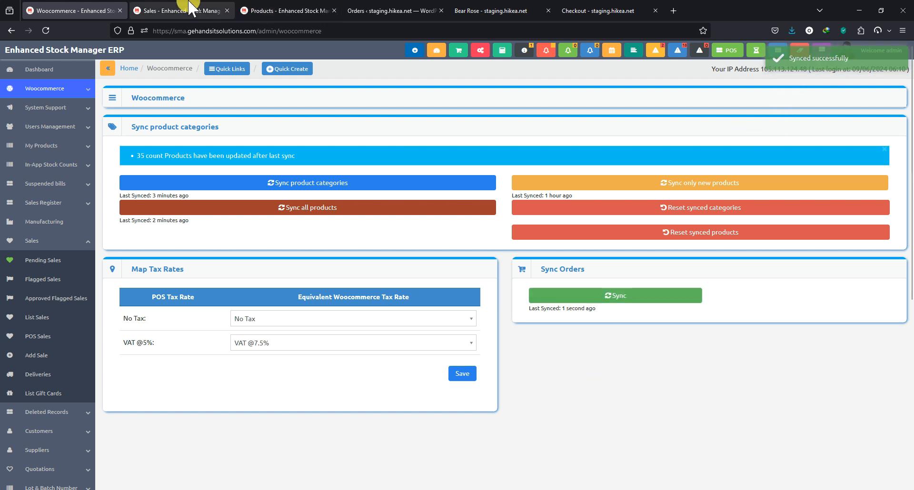
{"action": "left_click", "coordinate": [46, 31]}
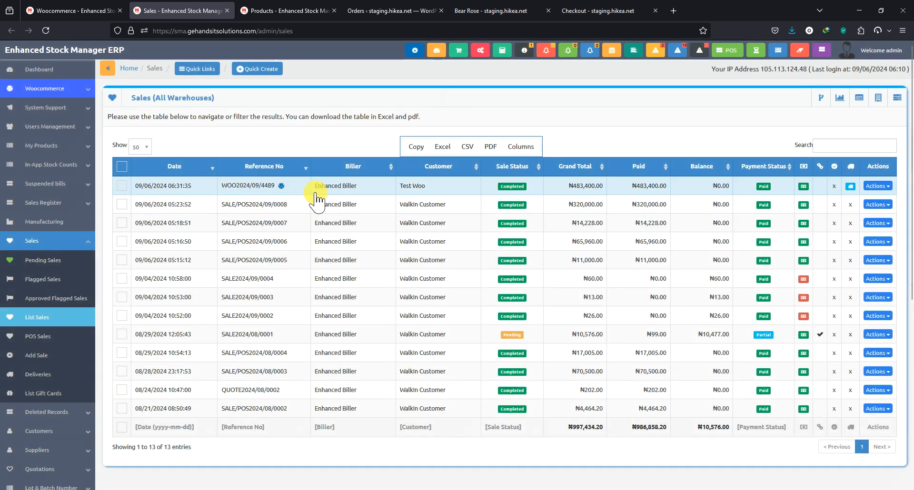
{"action": "left_click", "coordinate": [234, 186]}
{"action": "scroll", "coordinate": [426, 305], "scroll_direction": "down", "scroll_amount": 1}
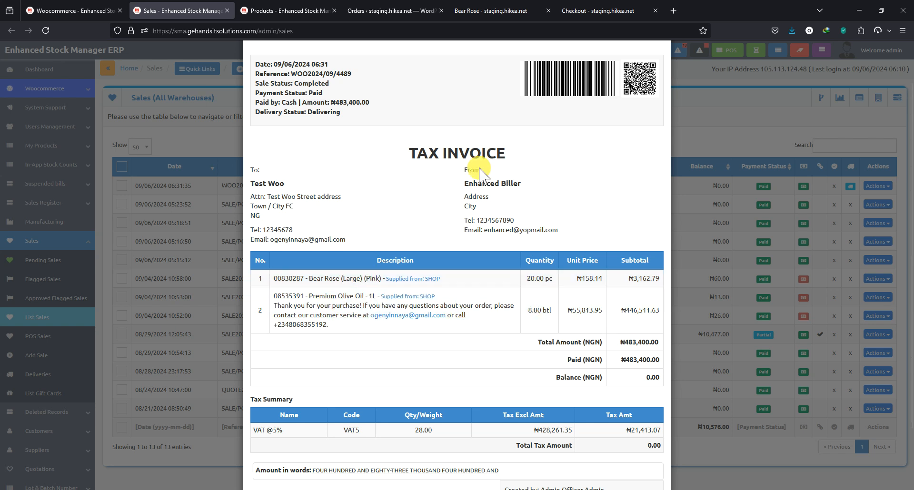
Step: In the ERP product list, view Bear Rose's warehouse, variant and subvariant quantities
{"action": "left_click", "coordinate": [283, 8]}
{"action": "left_click", "coordinate": [183, 147]}
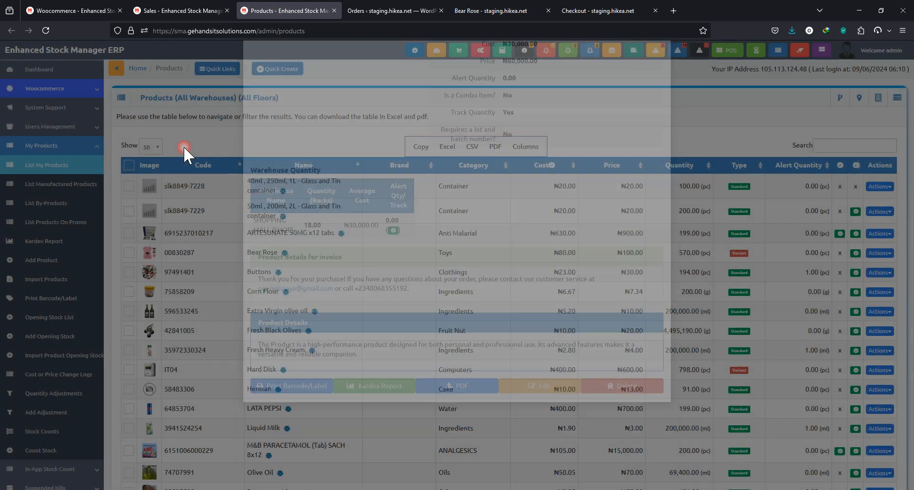
{"action": "left_click", "coordinate": [247, 252]}
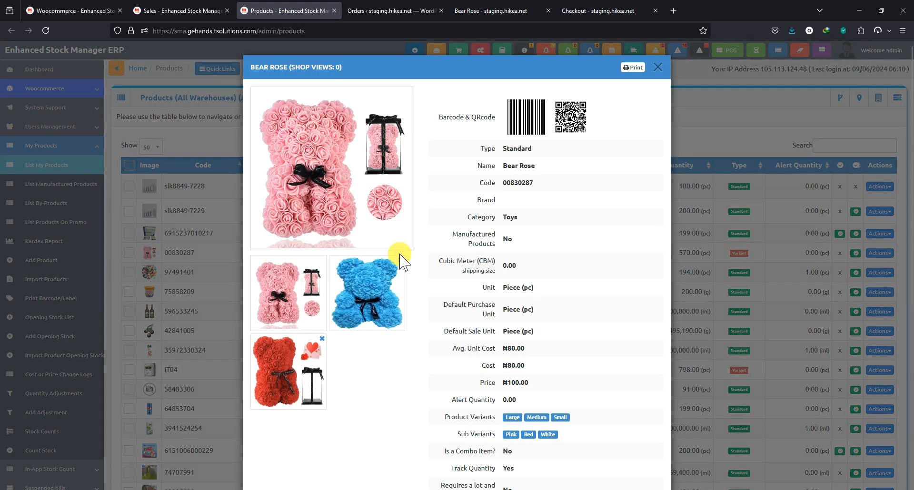
{"action": "scroll", "coordinate": [524, 304], "scroll_direction": "down", "scroll_amount": 5}
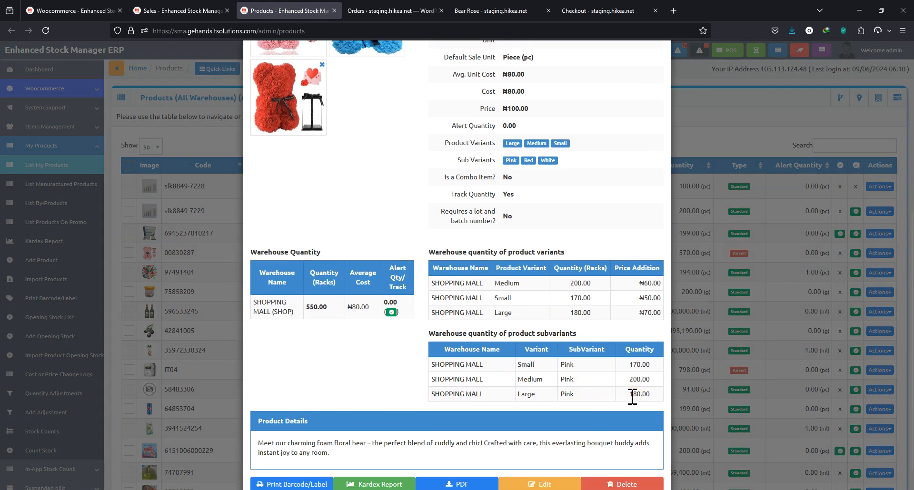
{"action": "left_click", "coordinate": [743, 140]}
Step: View Premium Olive Oil - 1L's details in the ERP product list to check its warehouse quantity, and close them
{"action": "scroll", "coordinate": [424, 265], "scroll_direction": "down", "scroll_amount": 5}
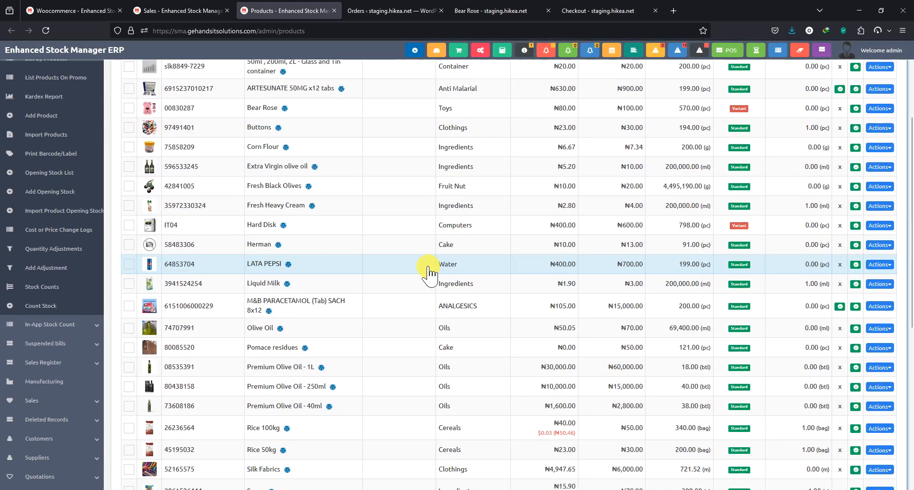
{"action": "left_click", "coordinate": [294, 320]}
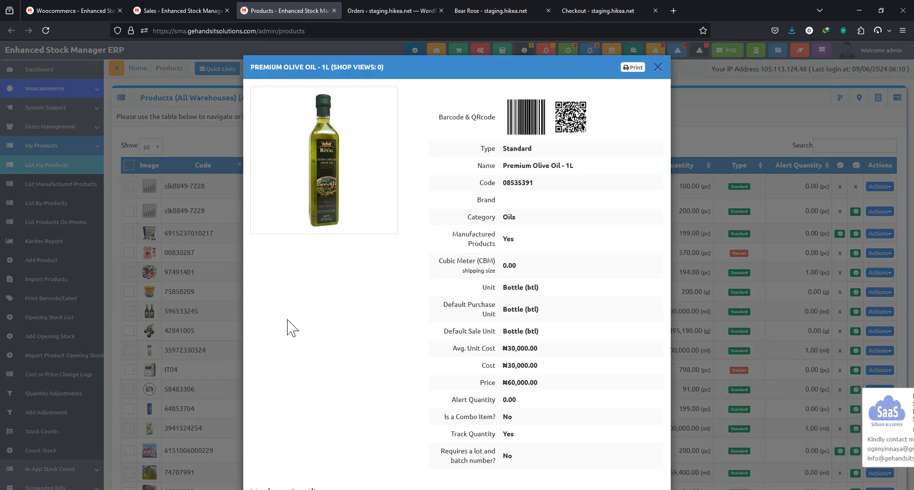
{"action": "scroll", "coordinate": [295, 315], "scroll_direction": "down", "scroll_amount": 5}
{"action": "left_click", "coordinate": [716, 132]}
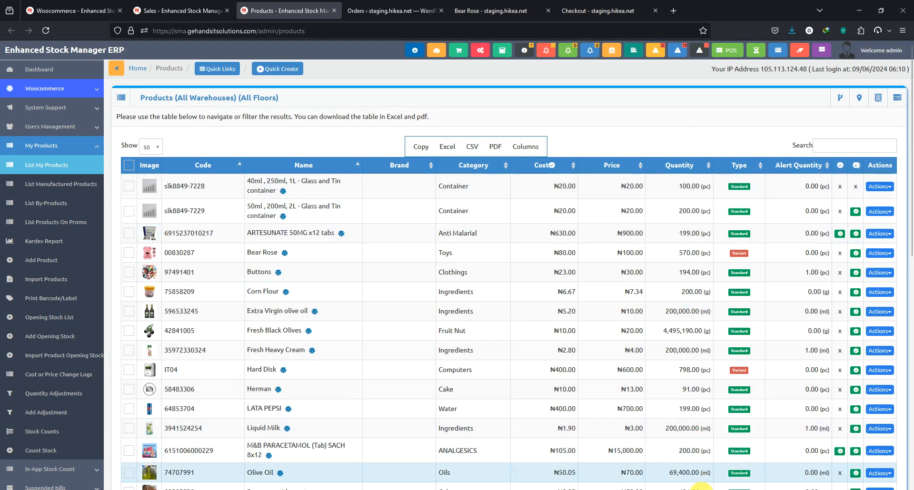
Step: Switch to the WordPad document on the software update, read its feature list and return to the ERP
{"action": "left_click", "coordinate": [699, 489]}
{"action": "left_click", "coordinate": [412, 249]}
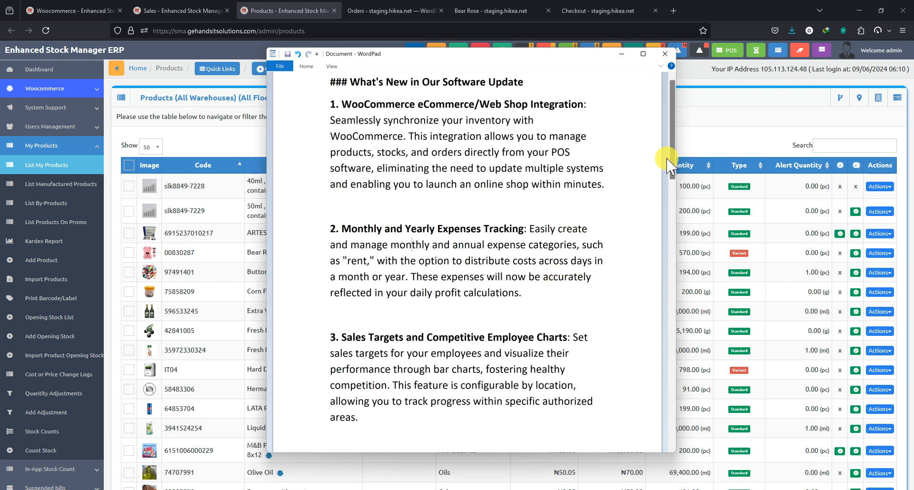
{"action": "left_click", "coordinate": [723, 137]}
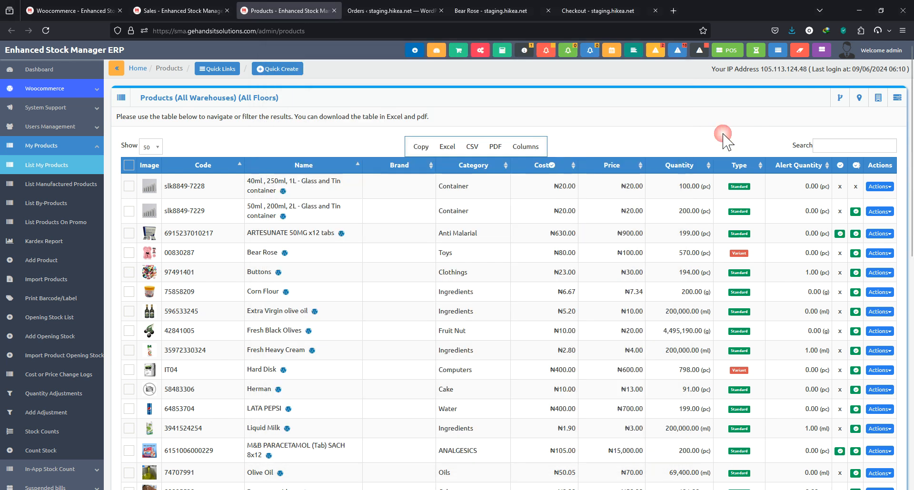
Step: Open the ERP's expense categories list
{"action": "left_click", "coordinate": [88, 144]}
{"action": "scroll", "coordinate": [61, 357], "scroll_direction": "down", "scroll_amount": 5}
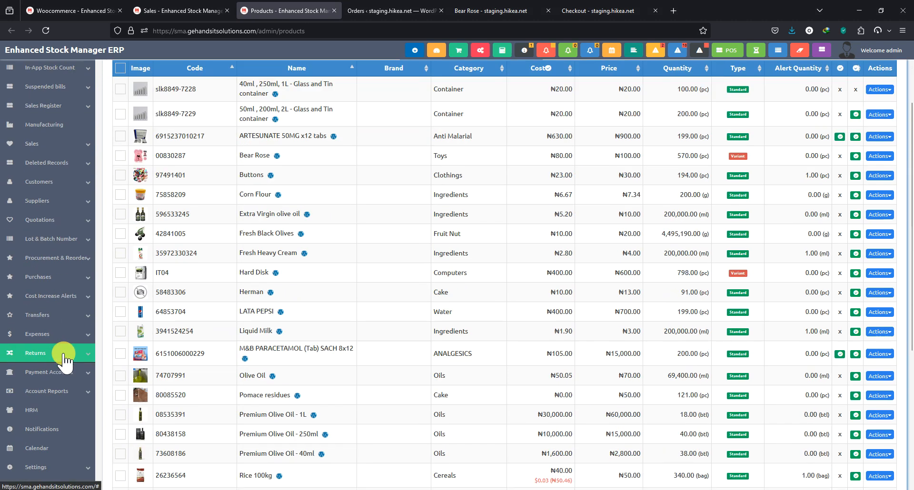
{"action": "left_click", "coordinate": [65, 188]}
{"action": "left_click", "coordinate": [60, 252]}
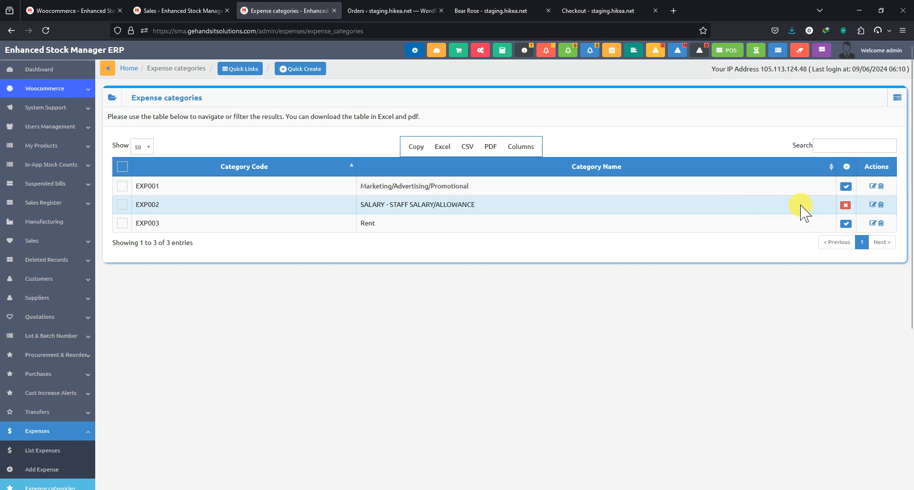
Step: Examine the expense type options in the new expense category form and close it without adding a category
{"action": "left_click", "coordinate": [897, 97]}
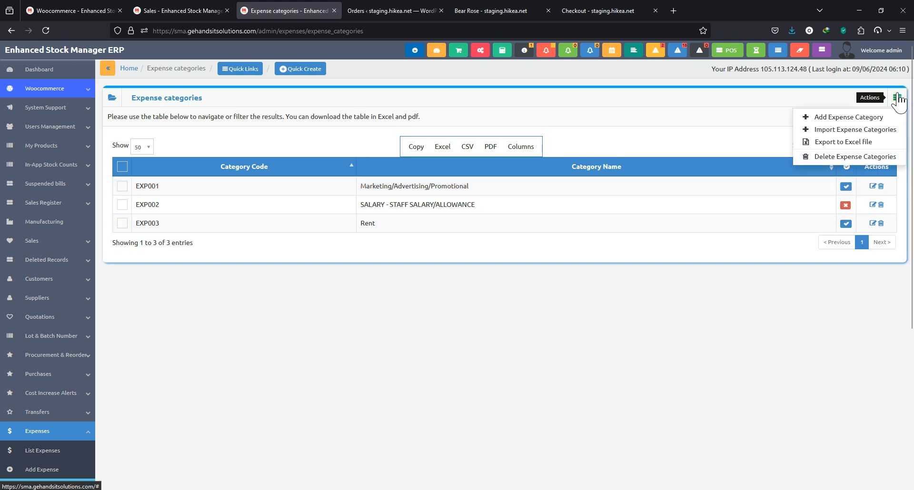
{"action": "left_click", "coordinate": [849, 117]}
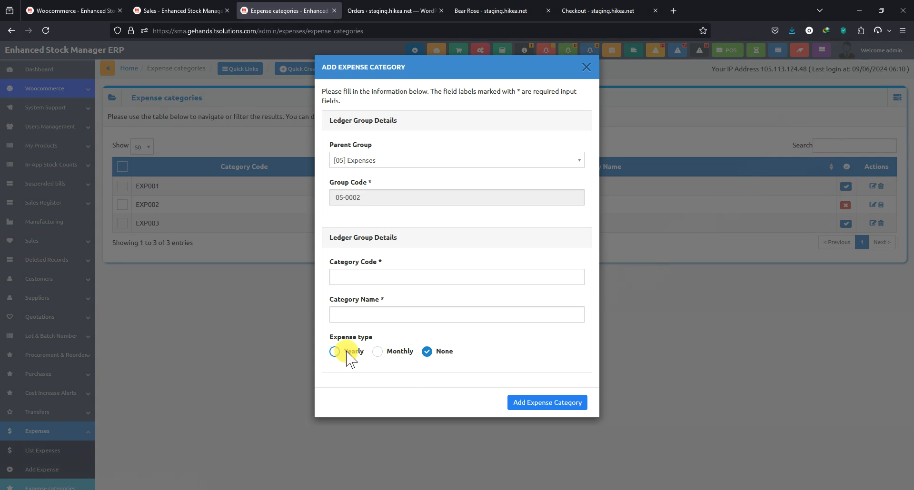
{"action": "left_click", "coordinate": [588, 70]}
Step: Start a new expense and set its category to Rent
{"action": "scroll", "coordinate": [28, 387], "scroll_direction": "down", "scroll_amount": 2}
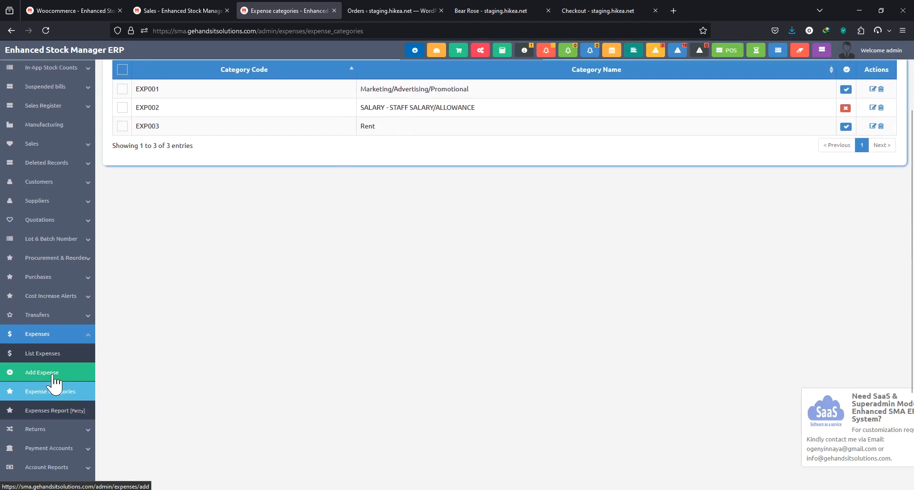
{"action": "left_click", "coordinate": [52, 376]}
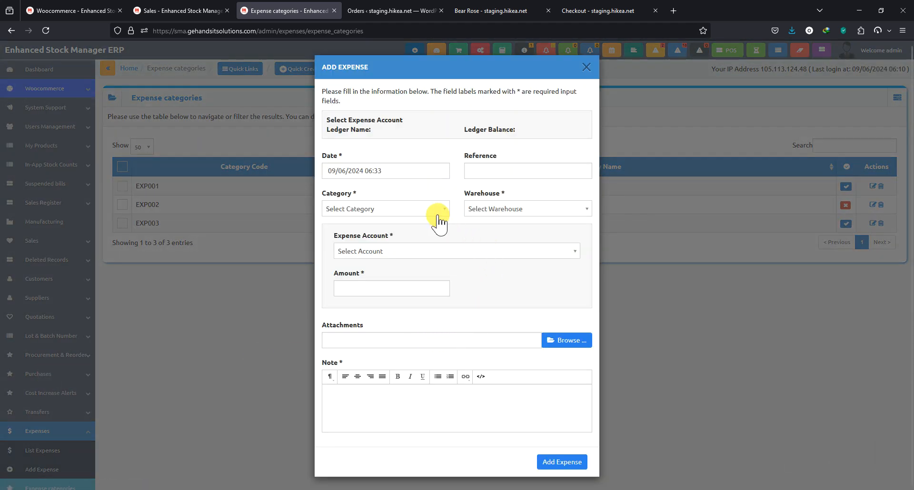
{"action": "left_click", "coordinate": [400, 212]}
{"action": "left_click", "coordinate": [444, 249]}
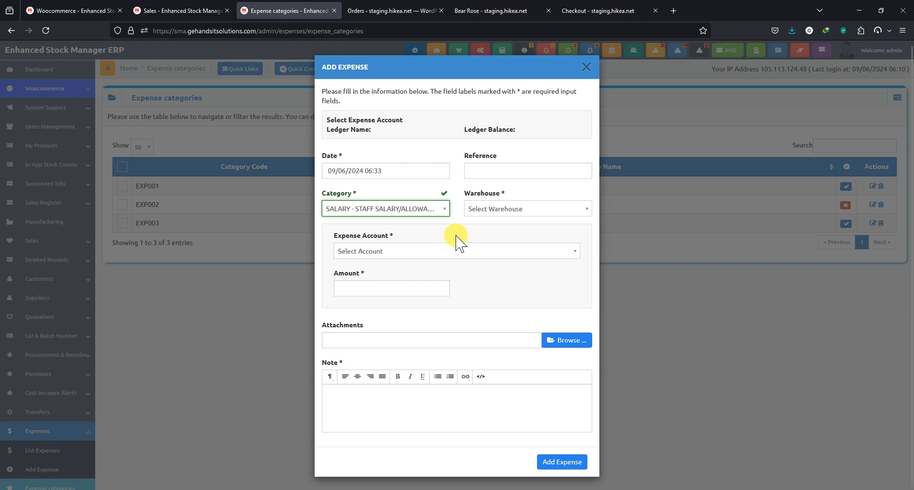
{"action": "left_click", "coordinate": [410, 209]}
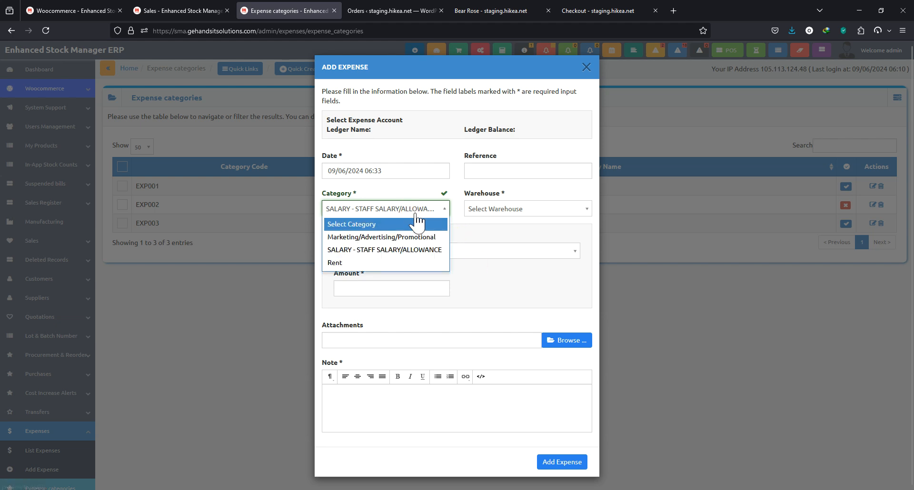
{"action": "left_click", "coordinate": [356, 265]}
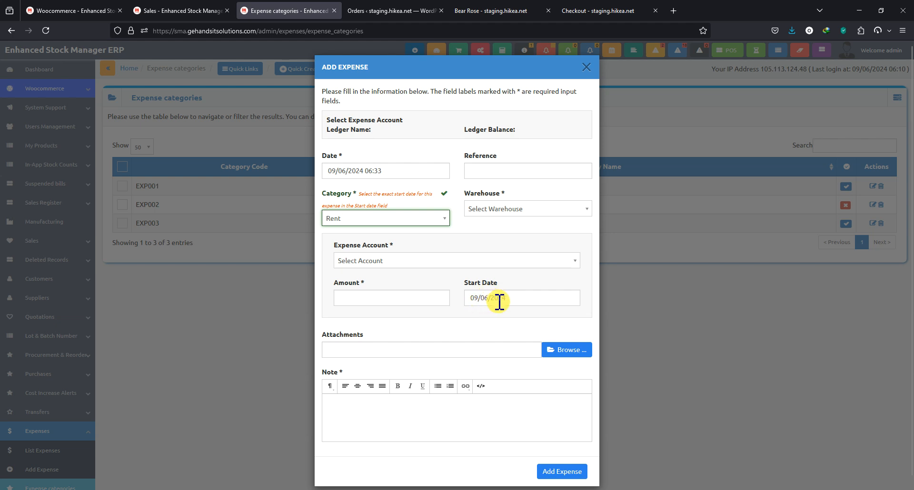
Step: Assign the new expense to the SHOPPING MALL warehouse and the Remittance Expenses Account
{"action": "left_click", "coordinate": [506, 210]}
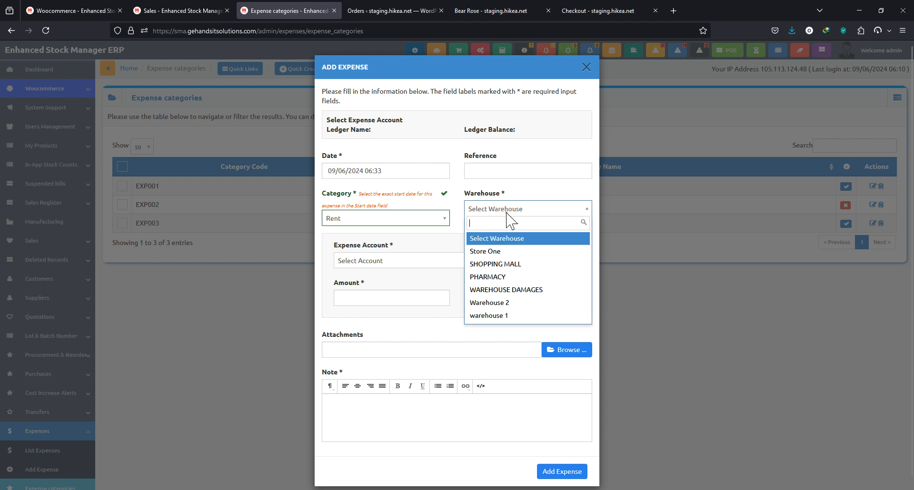
{"action": "left_click", "coordinate": [510, 263]}
{"action": "left_click", "coordinate": [406, 265]}
{"action": "left_click", "coordinate": [405, 289]}
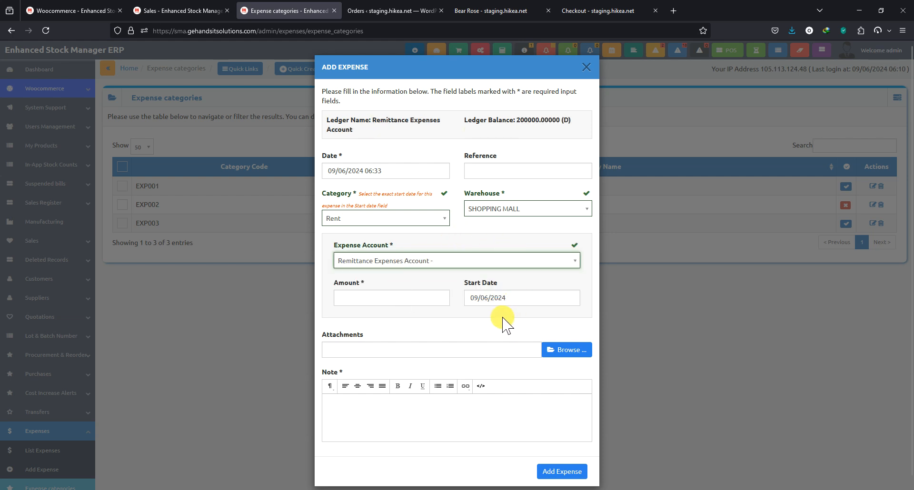
Step: Enter an amount of 3000 and the note "Rent Sept 2025", and add the expense
{"action": "left_click", "coordinate": [371, 299]}
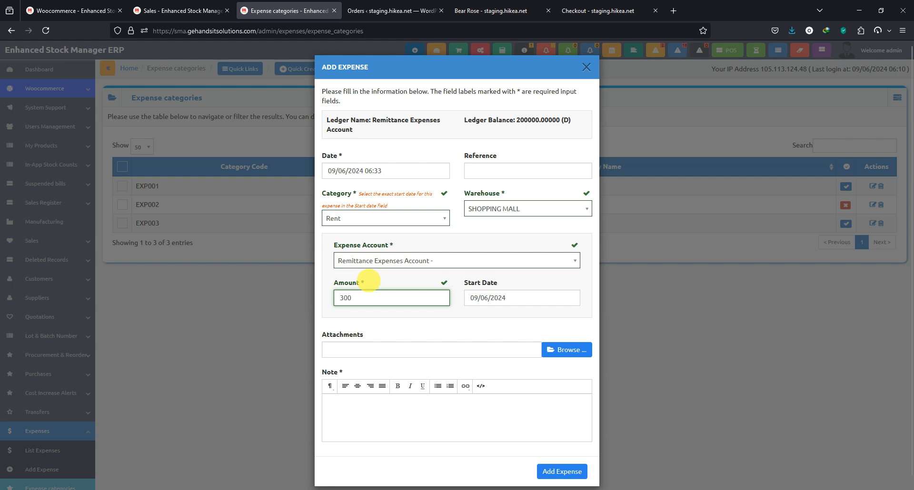
{"action": "left_click", "coordinate": [397, 421]}
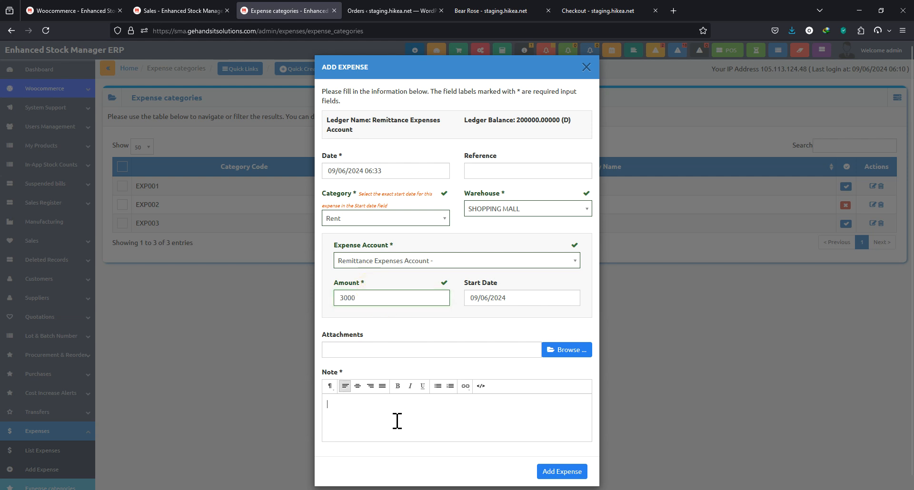
{"action": "type", "text": "Rent Sept 2025"}
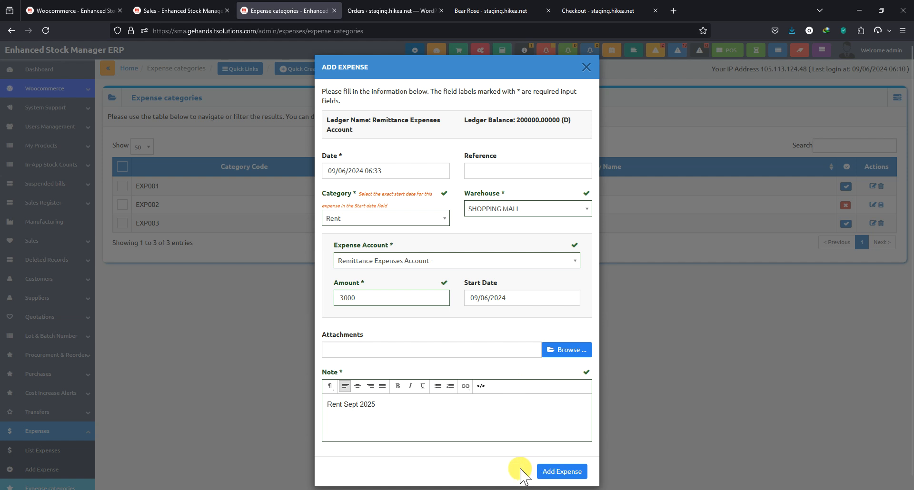
{"action": "left_click", "coordinate": [556, 473]}
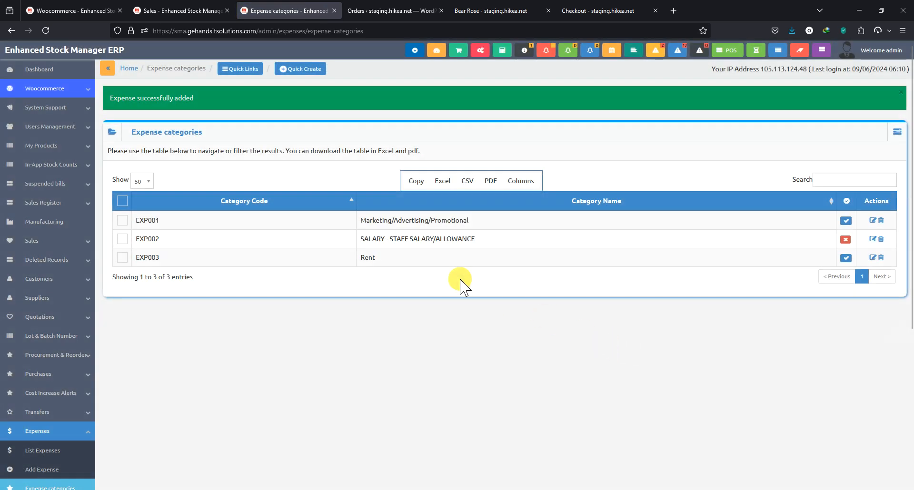
Step: Open the expenses list, check the expenses figure in today's profit report and close the report
{"action": "scroll", "coordinate": [59, 429], "scroll_direction": "down", "scroll_amount": 2}
{"action": "left_click", "coordinate": [60, 402]}
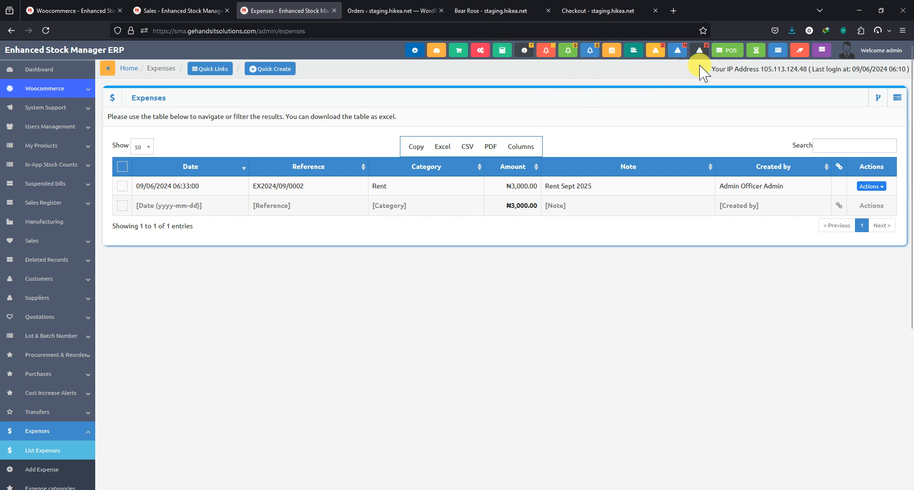
{"action": "left_click", "coordinate": [752, 50]}
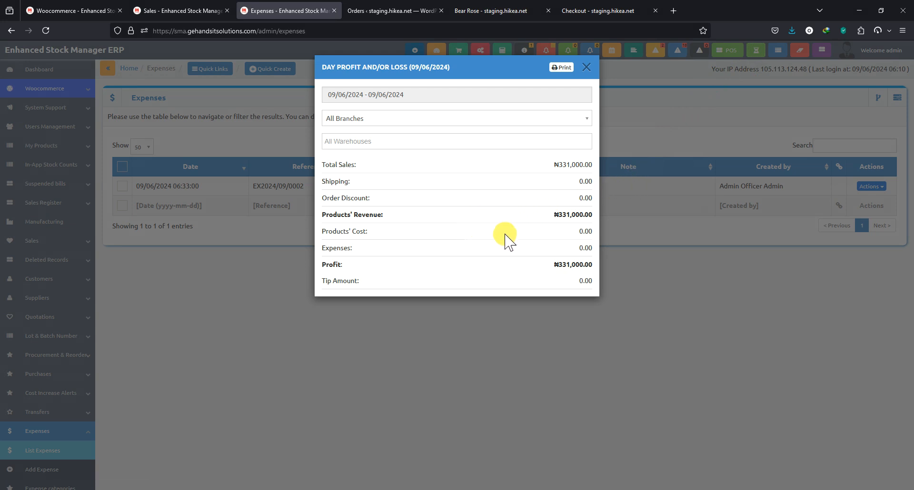
{"action": "left_click", "coordinate": [672, 267]}
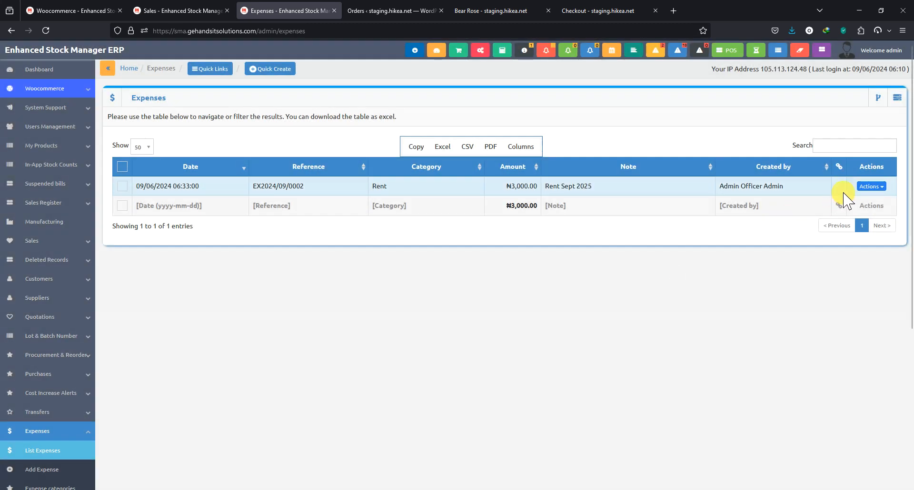
Step: Edit the Rent expense, set its start date to 09/01/2024 and save it
{"action": "left_click", "coordinate": [871, 186]}
{"action": "left_click", "coordinate": [850, 214]}
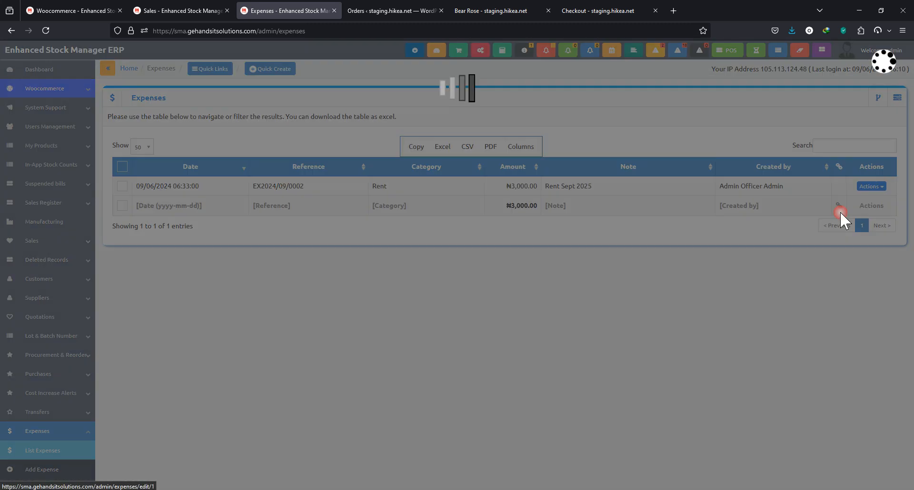
{"action": "left_click", "coordinate": [494, 288]}
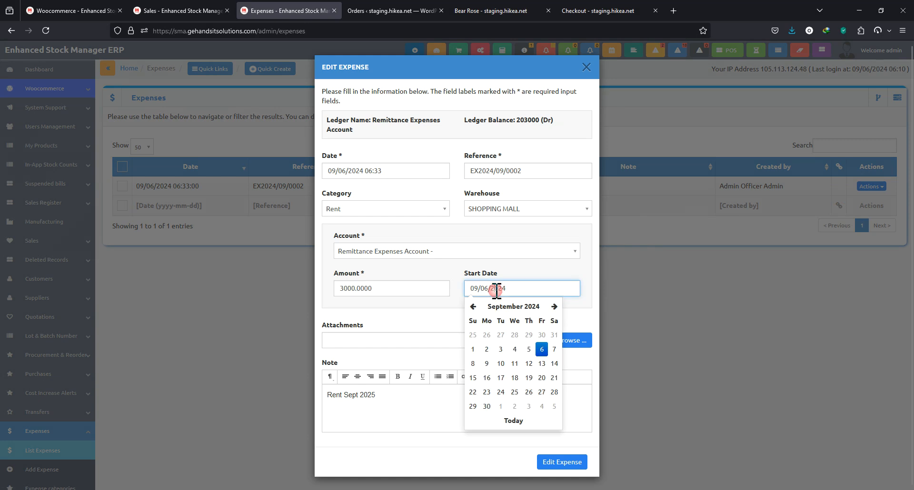
{"action": "left_click", "coordinate": [472, 350]}
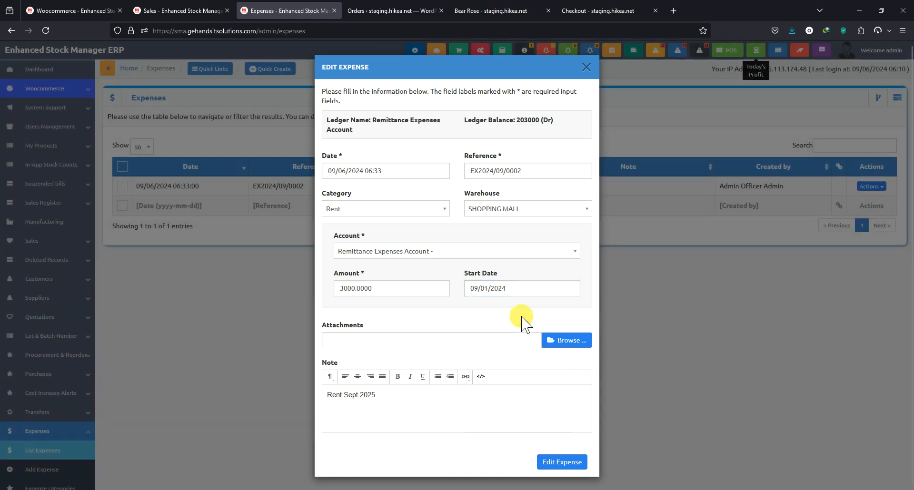
{"action": "left_click", "coordinate": [557, 461]}
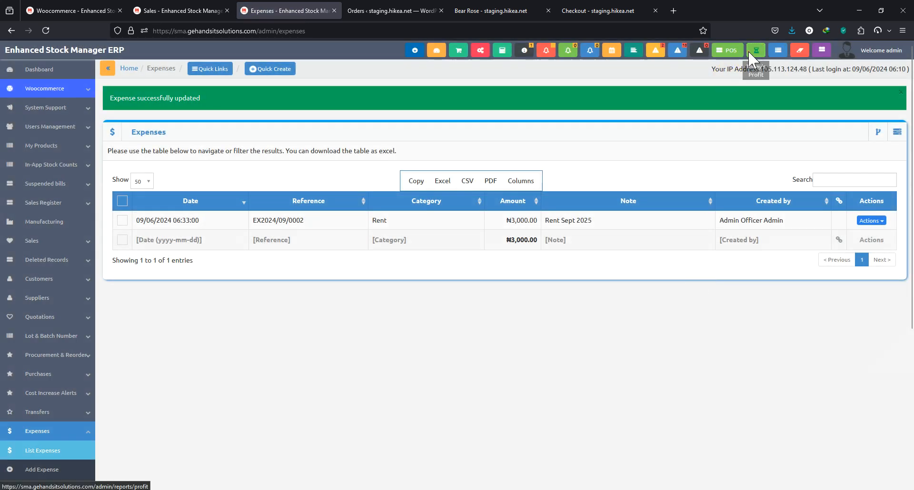
Step: View today's profit report filtered to the SHOPPING MALL (SHOP) warehouse to check its daily rent expense
{"action": "left_click", "coordinate": [748, 50]}
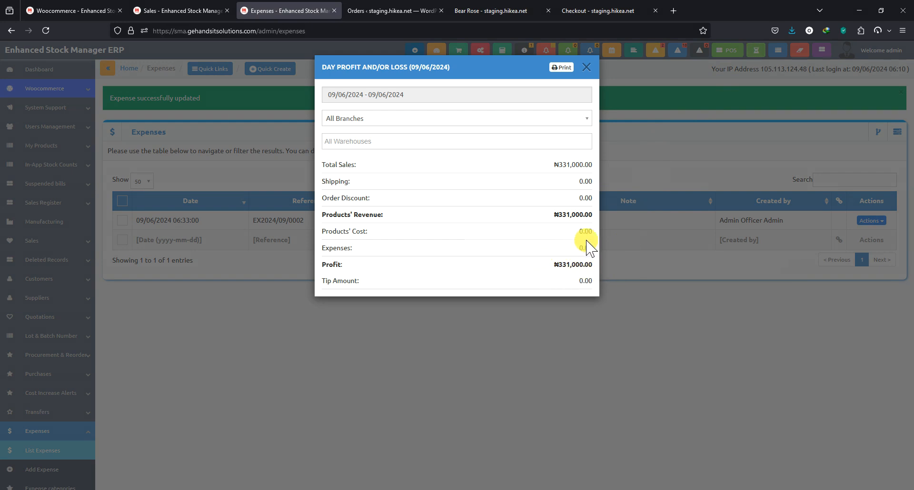
{"action": "left_click", "coordinate": [377, 139]}
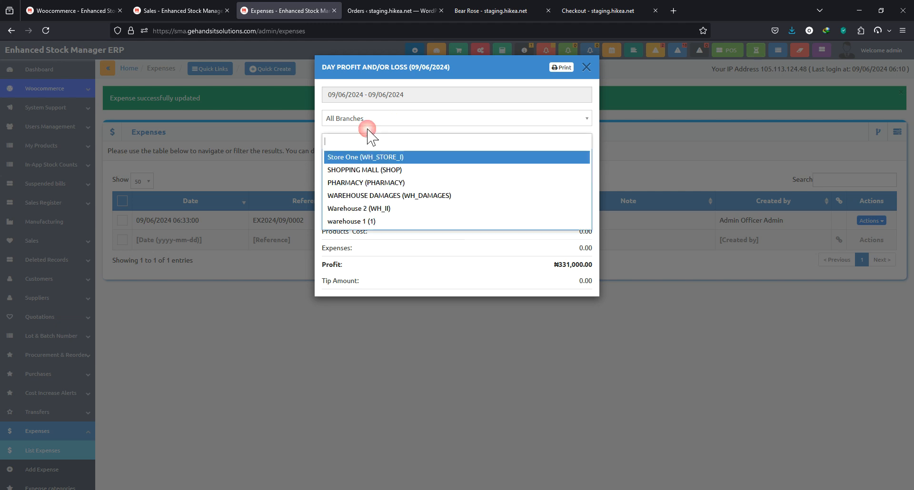
{"action": "left_click", "coordinate": [364, 170]}
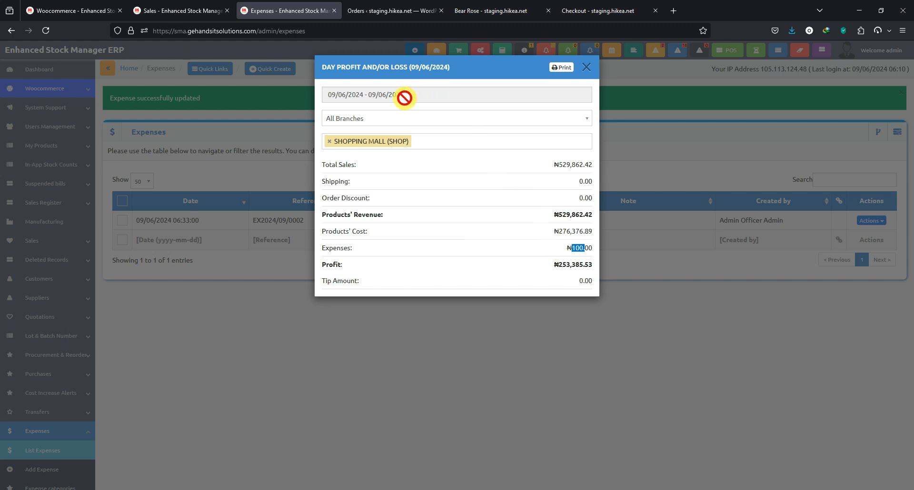
Step: Set the profit report's date range to This Month, check the expenses and reload the expenses page
{"action": "left_click", "coordinate": [372, 98]}
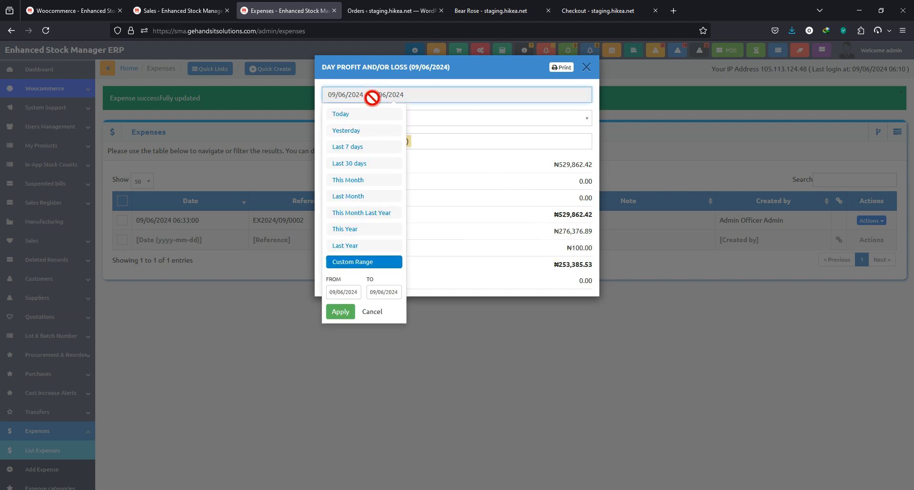
{"action": "left_click", "coordinate": [367, 179]}
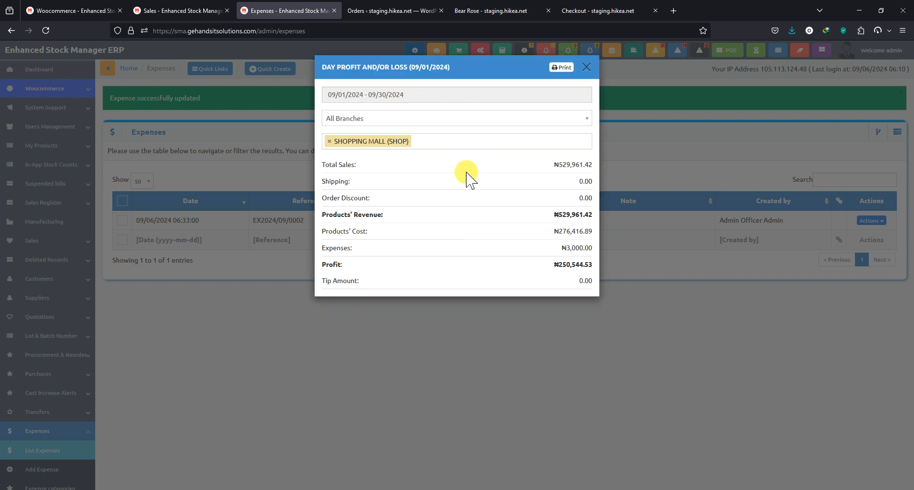
{"action": "left_click", "coordinate": [390, 94]}
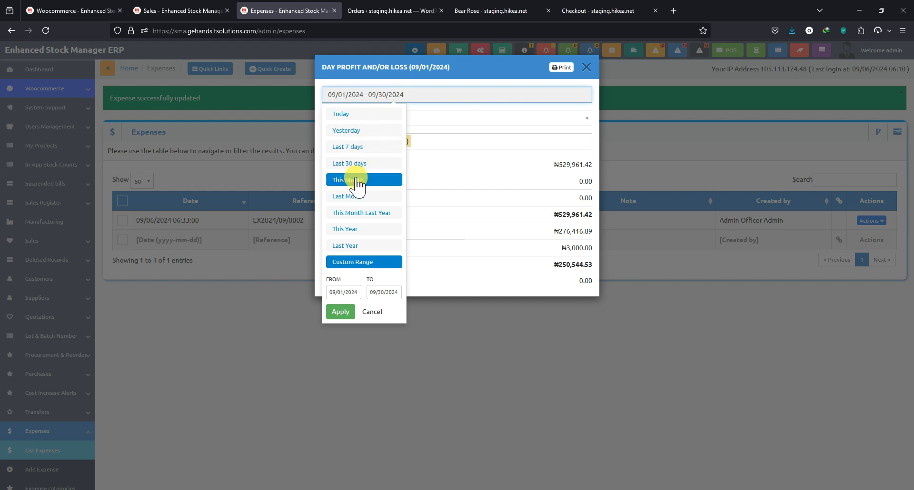
{"action": "left_click", "coordinate": [426, 82]}
{"action": "left_click", "coordinate": [46, 29]}
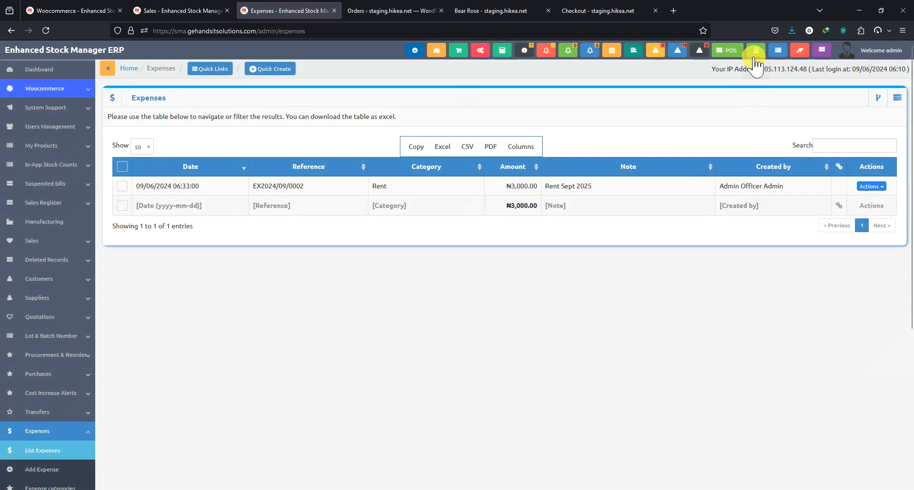
Step: View today's profit report for the Store One, SHOPPING MALL and WAREHOUSE DAMAGES warehouses combined
{"action": "left_click", "coordinate": [755, 54]}
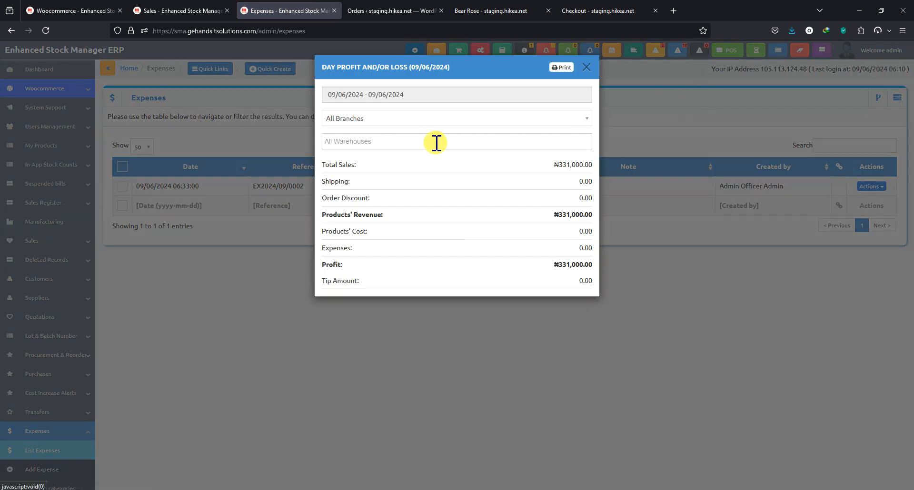
{"action": "left_click", "coordinate": [363, 141]}
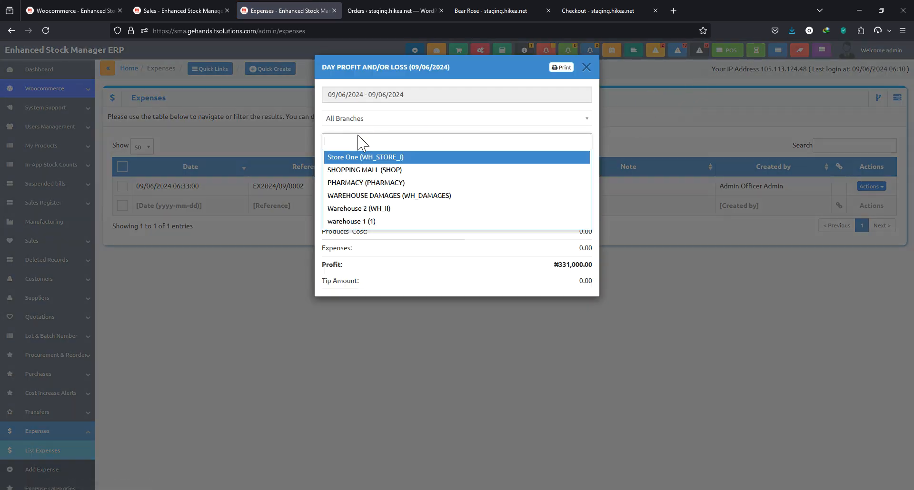
{"action": "left_click", "coordinate": [384, 160]}
{"action": "left_click", "coordinate": [435, 139]}
{"action": "left_click", "coordinate": [422, 155]}
{"action": "left_click", "coordinate": [510, 132]}
{"action": "left_click", "coordinate": [421, 170]}
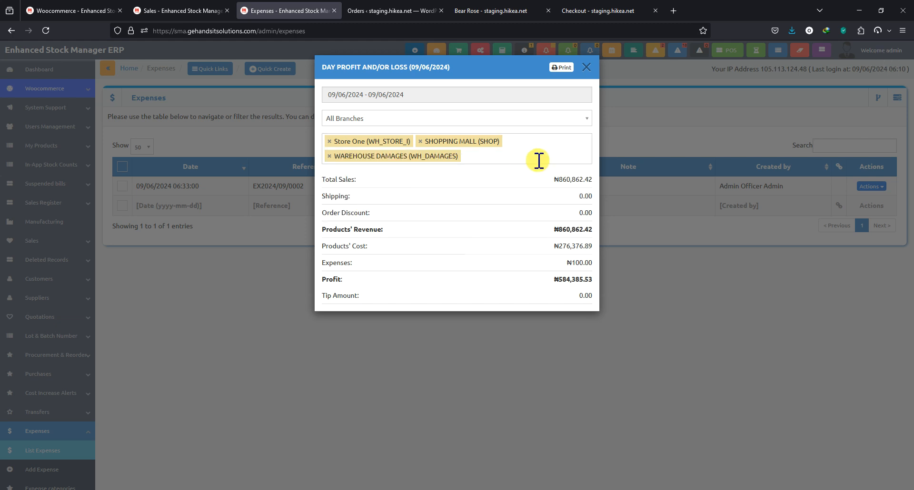
Step: Remove Store One and SHOPPING MALL from the profit report's warehouse filter and close the report
{"action": "left_click", "coordinate": [329, 141]}
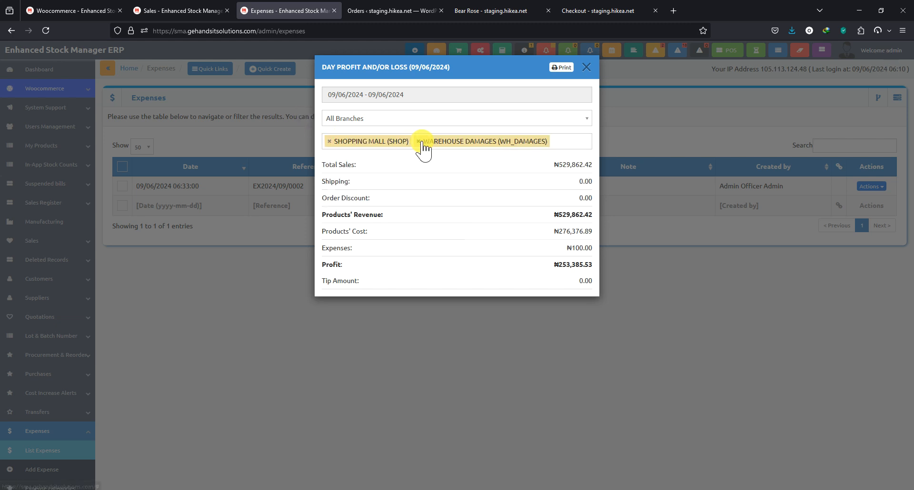
{"action": "left_click", "coordinate": [329, 142]}
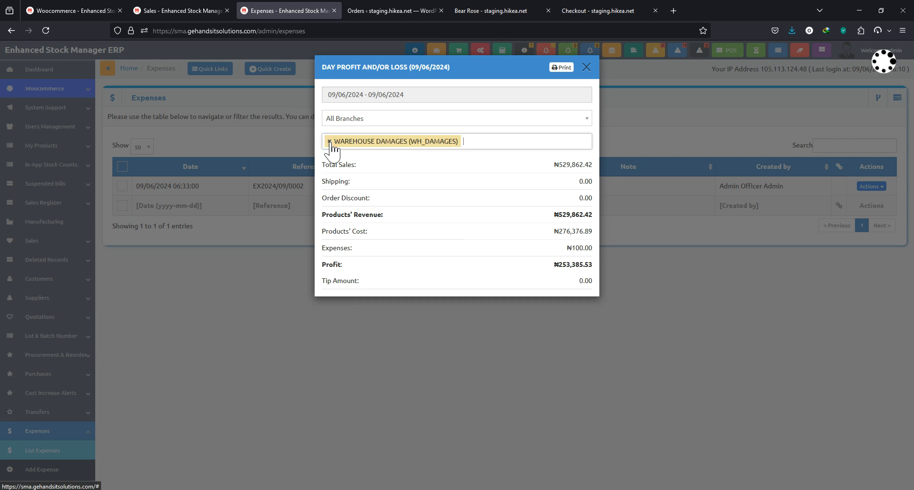
{"action": "left_click", "coordinate": [589, 67]}
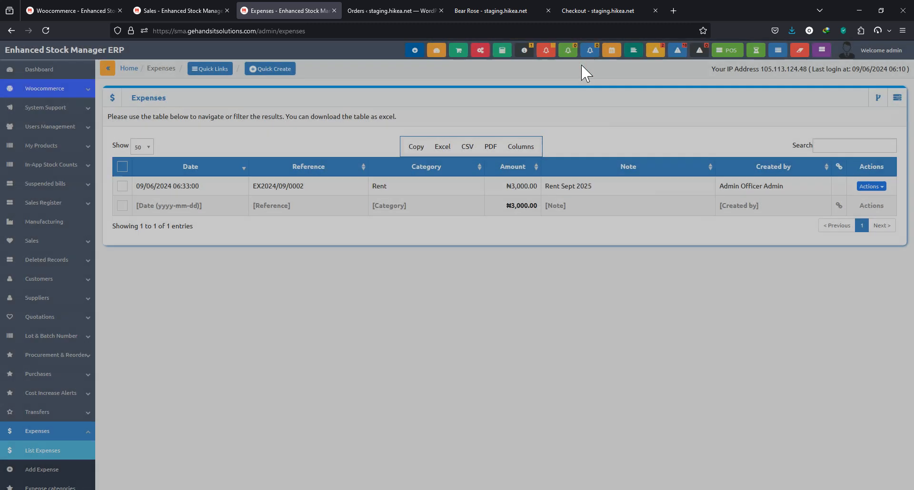
Step: Switch to the WordPad document, read the third feature on sales targets and employee charts, and return to the ERP
{"action": "left_click", "coordinate": [661, 489]}
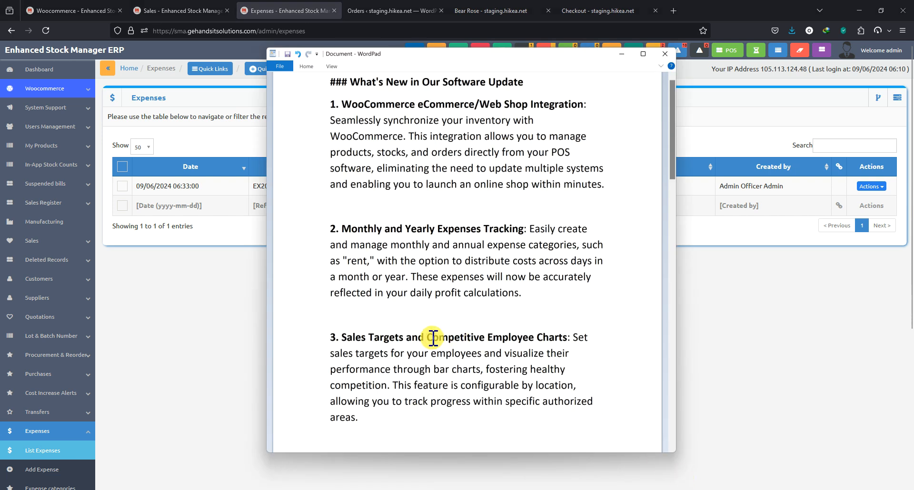
{"action": "scroll", "coordinate": [425, 339], "scroll_direction": "down", "scroll_amount": 3}
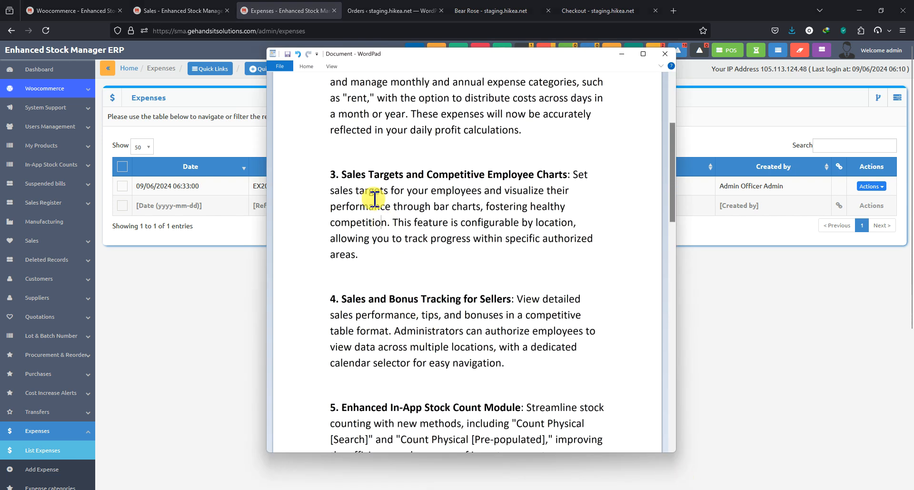
{"action": "left_click_drag", "start_coordinate": [342, 175], "coordinate": [547, 184]}
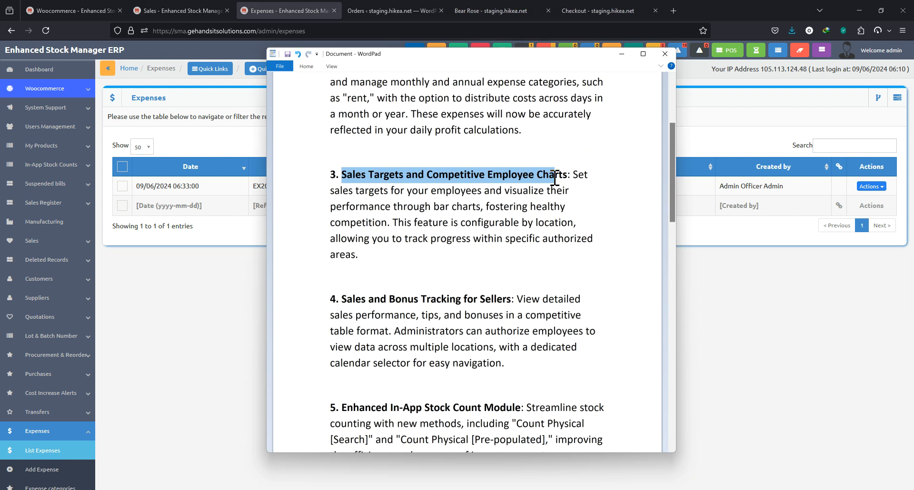
{"action": "left_click", "coordinate": [545, 218]}
{"action": "left_click", "coordinate": [717, 281]}
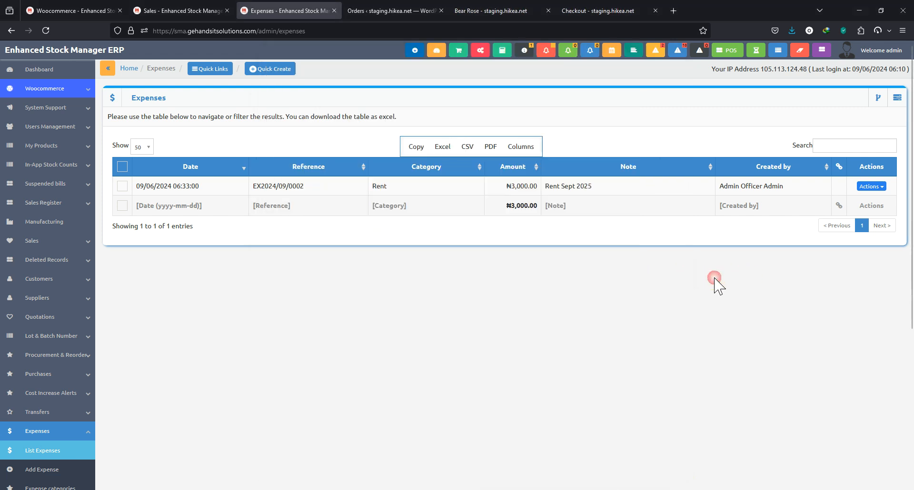
Step: Open the users list, view the sales target tiers set for the owner-group user, and close them
{"action": "left_click", "coordinate": [75, 127]}
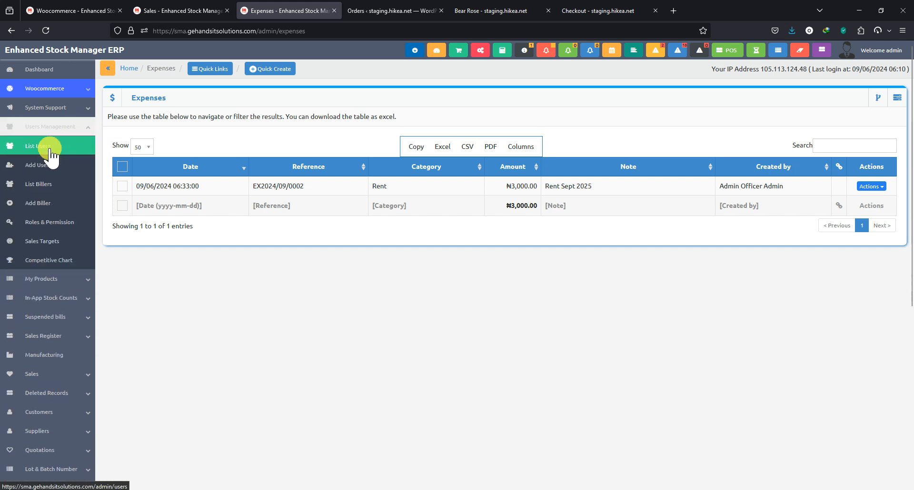
{"action": "left_click", "coordinate": [54, 157]}
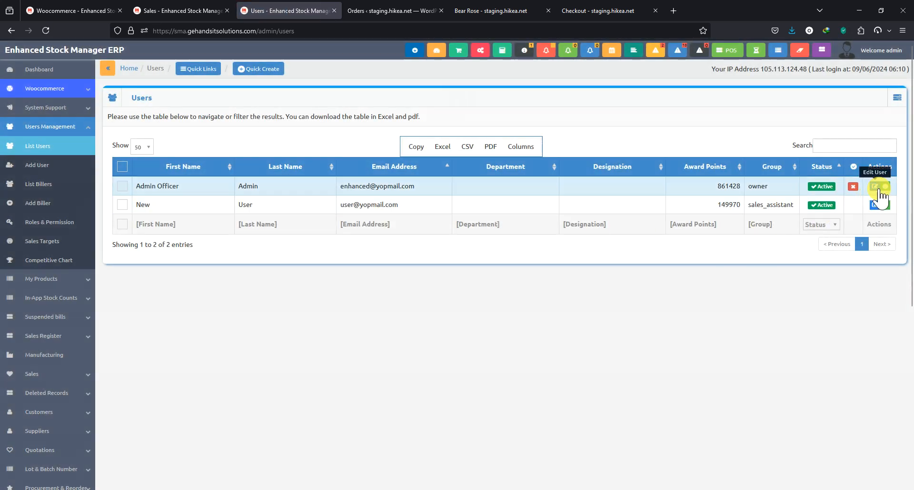
{"action": "left_click", "coordinate": [885, 186]}
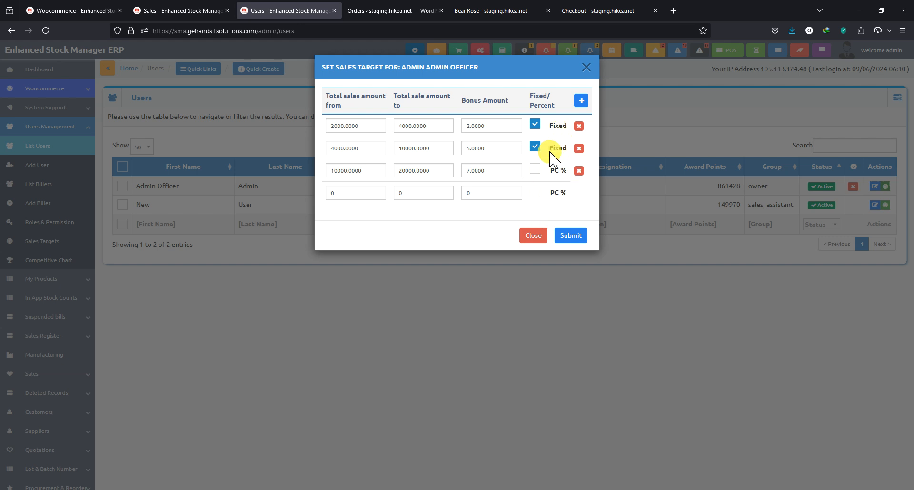
{"action": "left_click", "coordinate": [586, 68]}
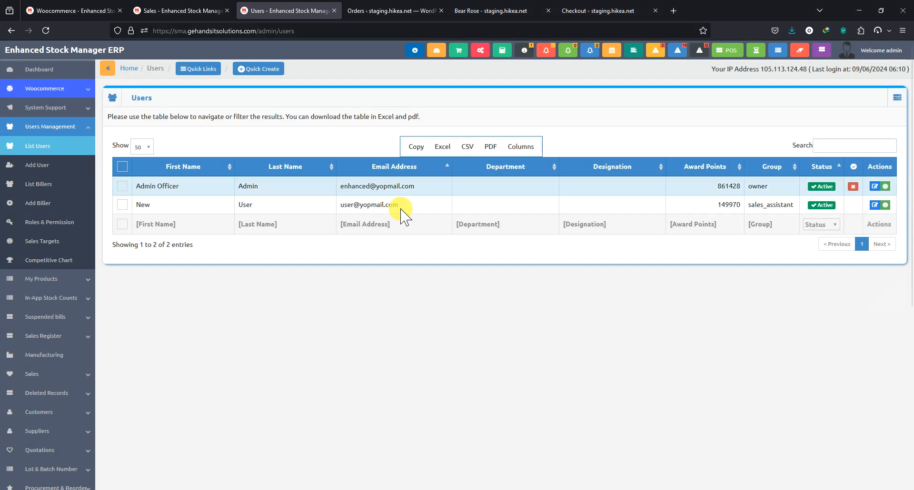
Step: Open the Competitive Chart report for all branches and all warehouses
{"action": "left_click", "coordinate": [73, 129]}
{"action": "scroll", "coordinate": [63, 285], "scroll_direction": "down", "scroll_amount": 3}
{"action": "left_click", "coordinate": [62, 443]}
{"action": "scroll", "coordinate": [72, 398], "scroll_direction": "down", "scroll_amount": 4}
{"action": "left_click", "coordinate": [80, 307]}
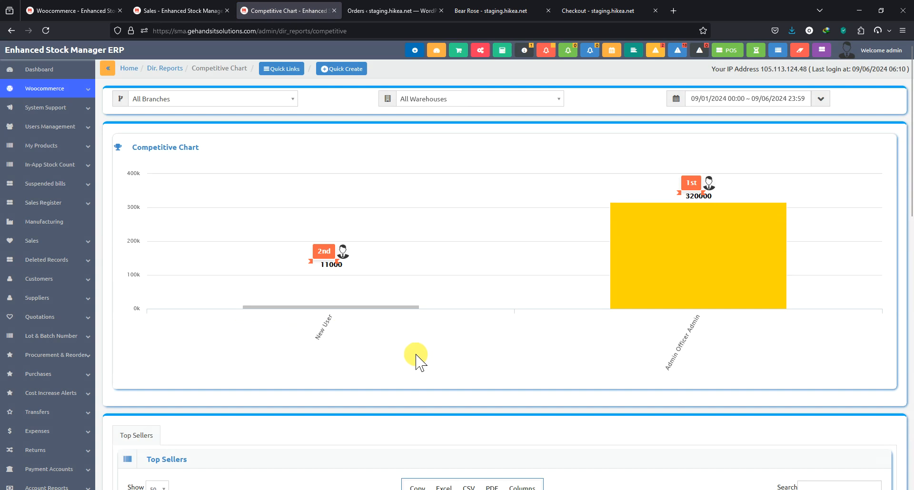
Step: Filter the Competitive Chart to the SHOPPING MALL warehouse and review its Top Sellers table
{"action": "left_click", "coordinate": [440, 99]}
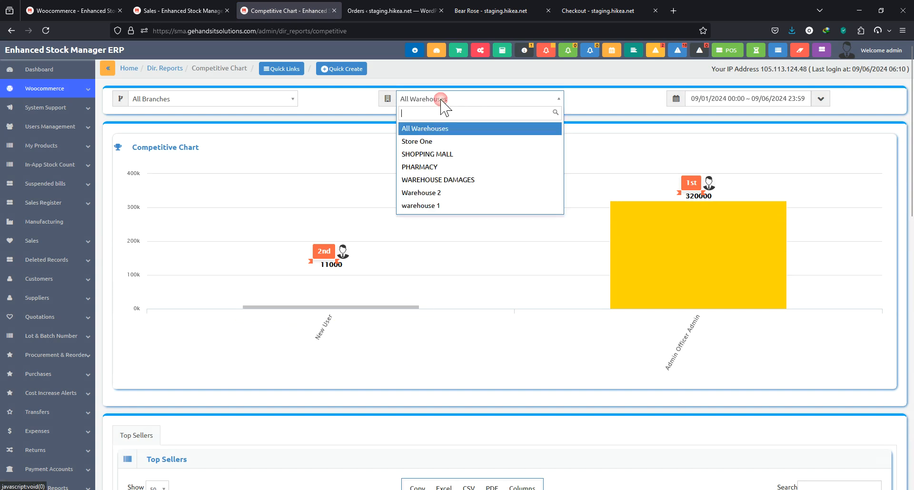
{"action": "left_click", "coordinate": [446, 155]}
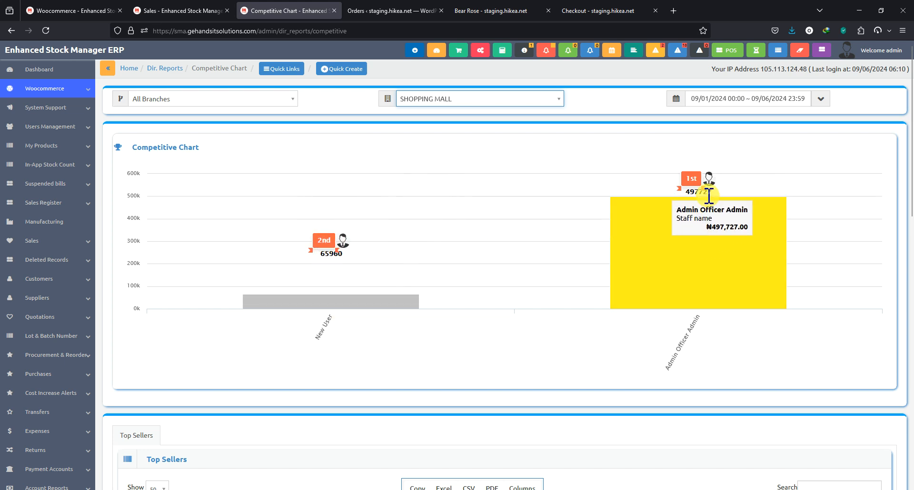
{"action": "scroll", "coordinate": [333, 343], "scroll_direction": "down", "scroll_amount": 4}
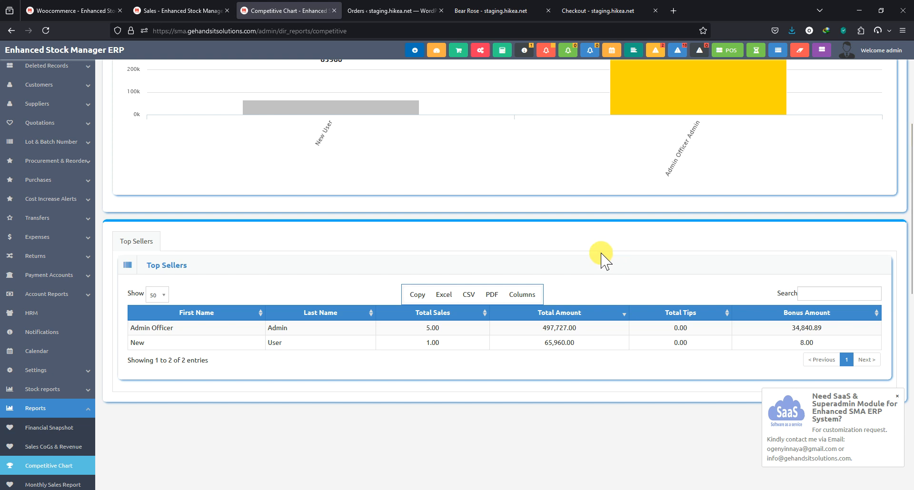
Step: Switch to the WordPad document, read the fourth and fifth features on bonus tracking and stock counts, and return to the ERP
{"action": "left_click", "coordinate": [538, 489]}
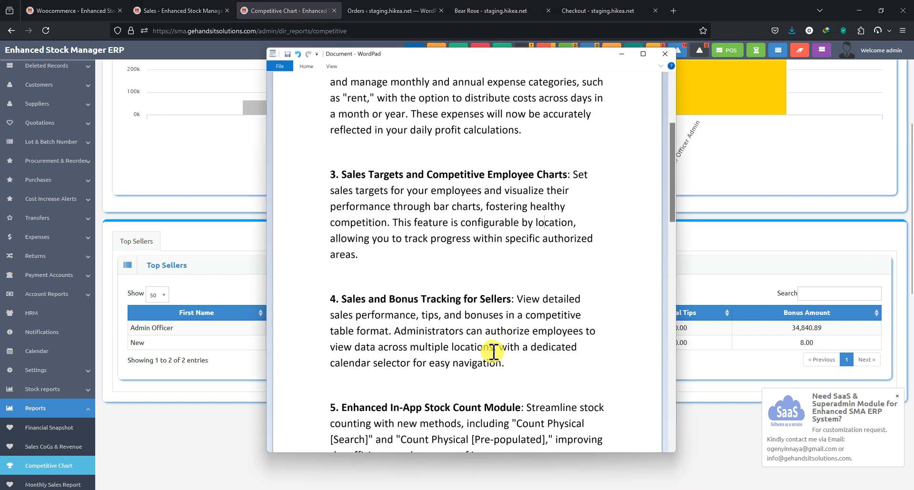
{"action": "scroll", "coordinate": [441, 318], "scroll_direction": "down", "scroll_amount": 3}
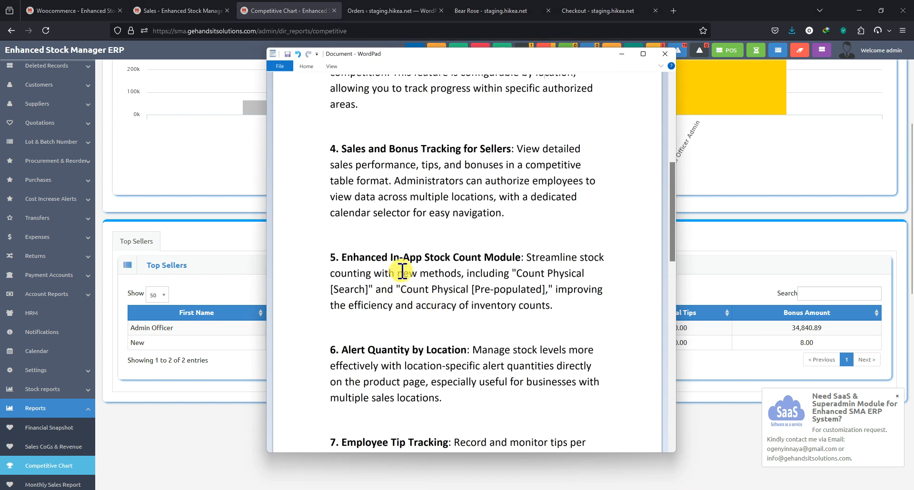
{"action": "left_click", "coordinate": [696, 240]}
Step: Open Count physical [Search] for the SHOPPING MALL stock count and add M&B PARACETAMOL (Tab) SACH 8x12 to its items
{"action": "scroll", "coordinate": [61, 138], "scroll_direction": "up", "scroll_amount": 4}
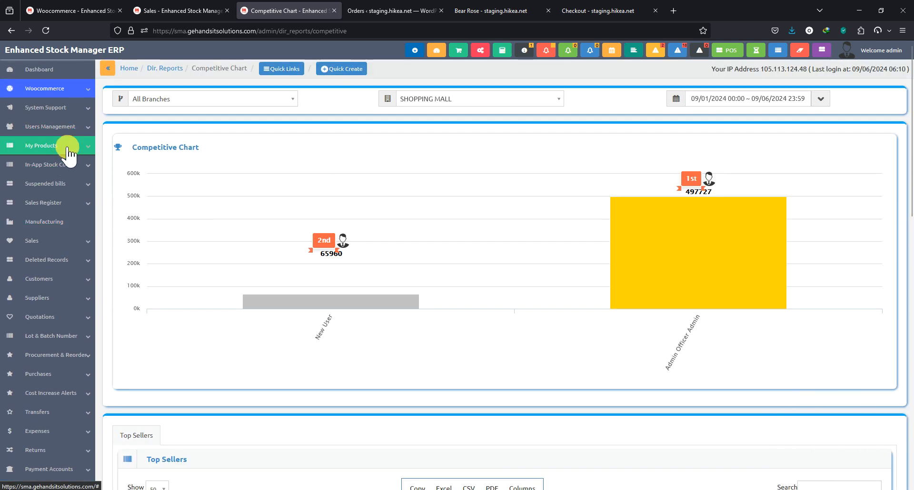
{"action": "left_click", "coordinate": [63, 164]}
{"action": "left_click", "coordinate": [61, 189]}
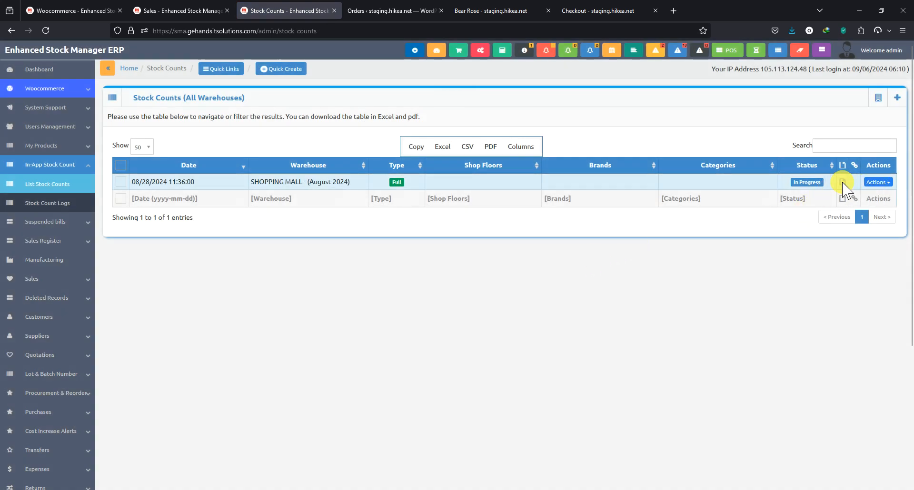
{"action": "left_click", "coordinate": [875, 183]}
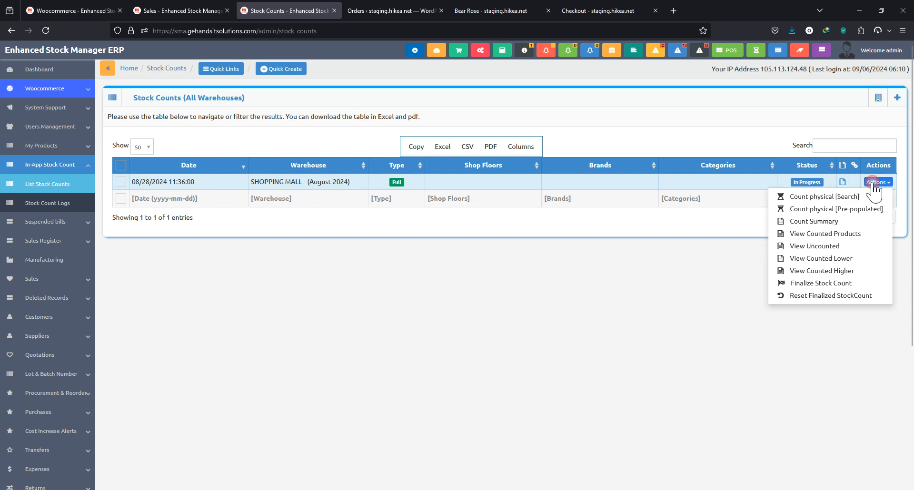
{"action": "left_click", "coordinate": [828, 198]}
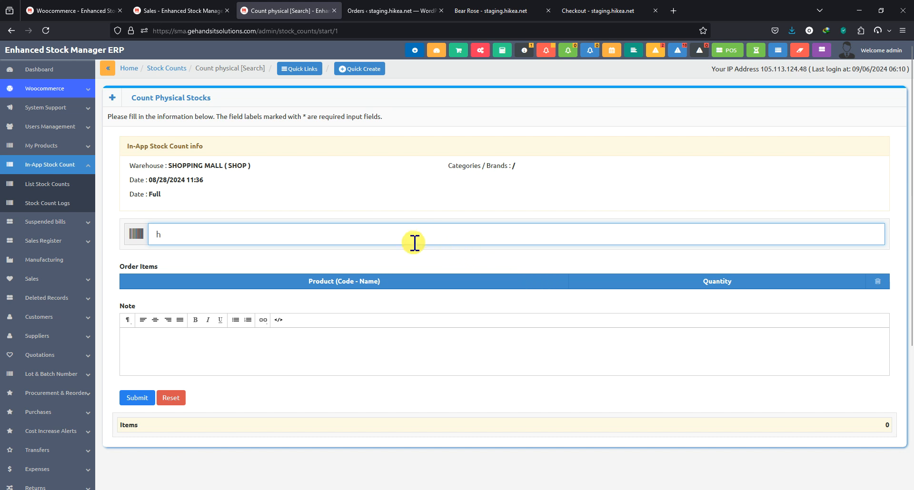
{"action": "type", "text": "h"}
{"action": "left_click", "coordinate": [252, 290]}
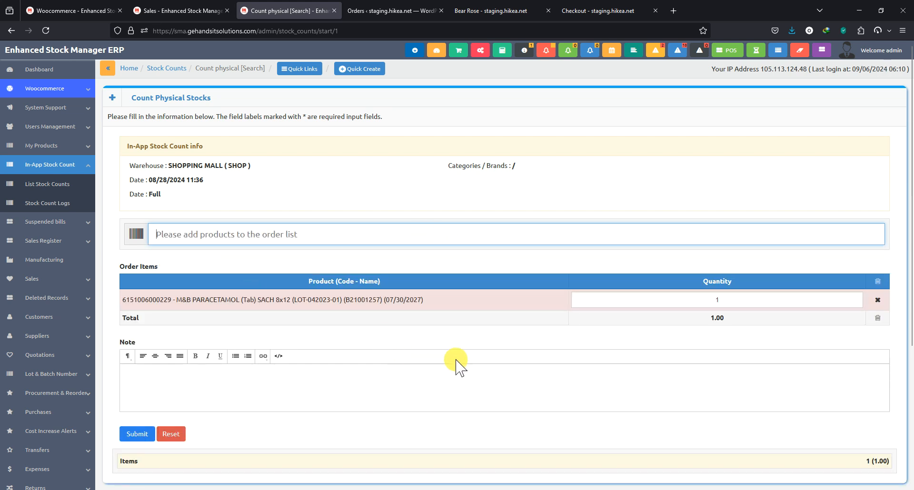
Step: Open Count physical [Pre-populated] for the SHOPPING MALL stock count and try its product search with "d"
{"action": "left_click", "coordinate": [65, 191]}
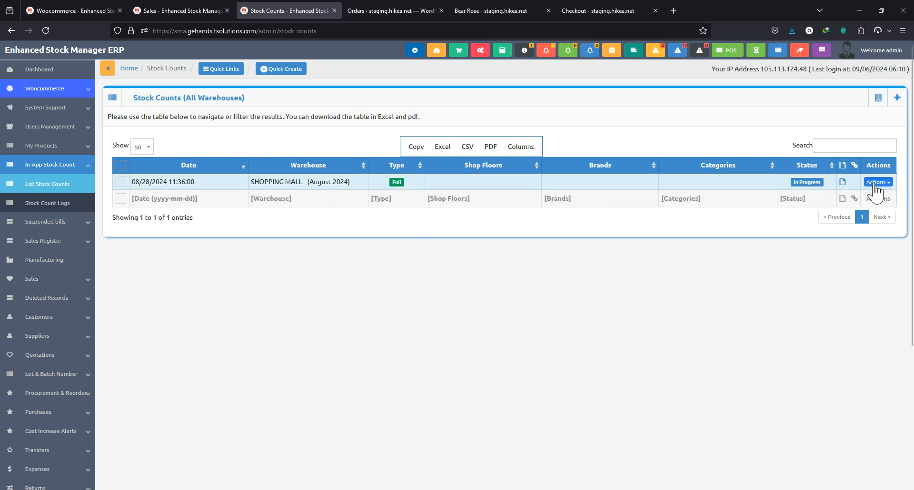
{"action": "left_click", "coordinate": [876, 185]}
{"action": "left_click", "coordinate": [875, 208]}
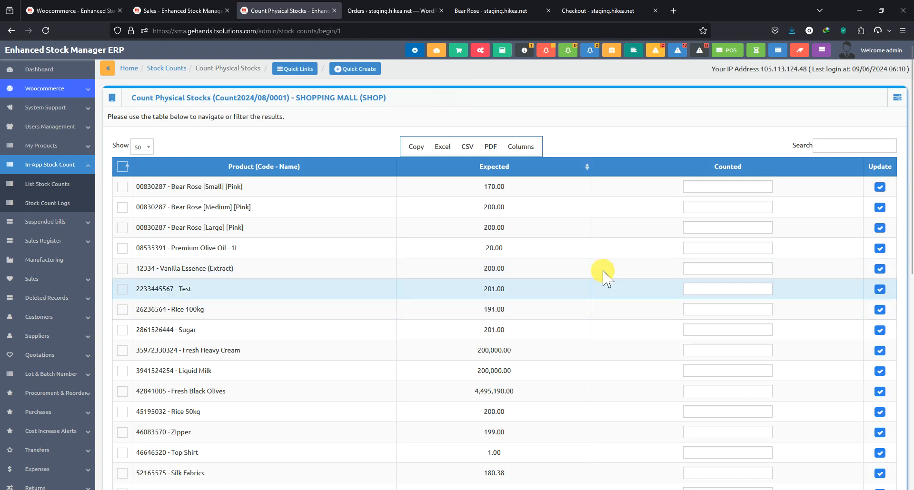
{"action": "left_click", "coordinate": [844, 145]}
{"action": "type", "text": "d"}
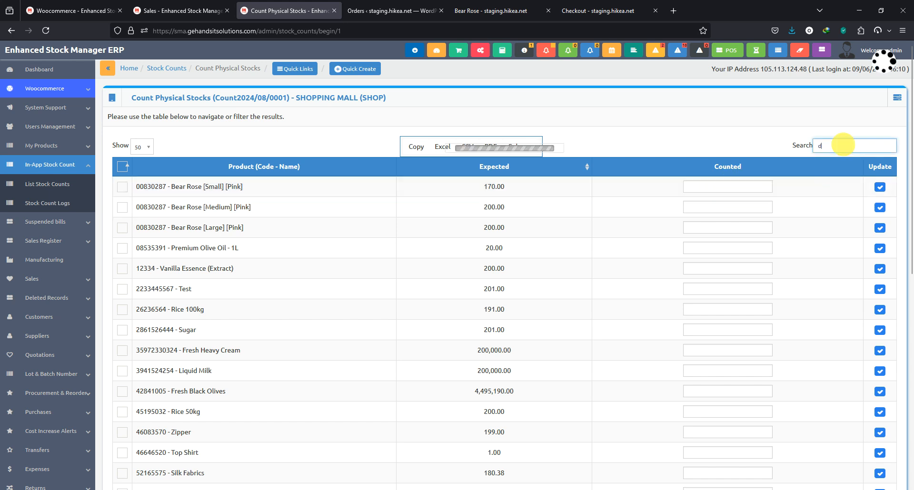
Step: Enter 100 as the counted quantity of Bear Rose [Small] [Pink], select all listed products and show the Update Count option
{"action": "left_click", "coordinate": [731, 187]}
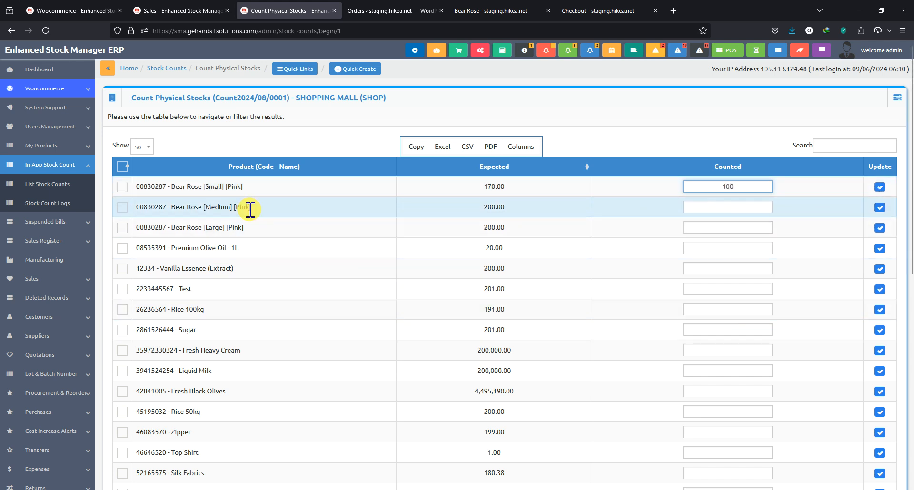
{"action": "left_click", "coordinate": [123, 166]}
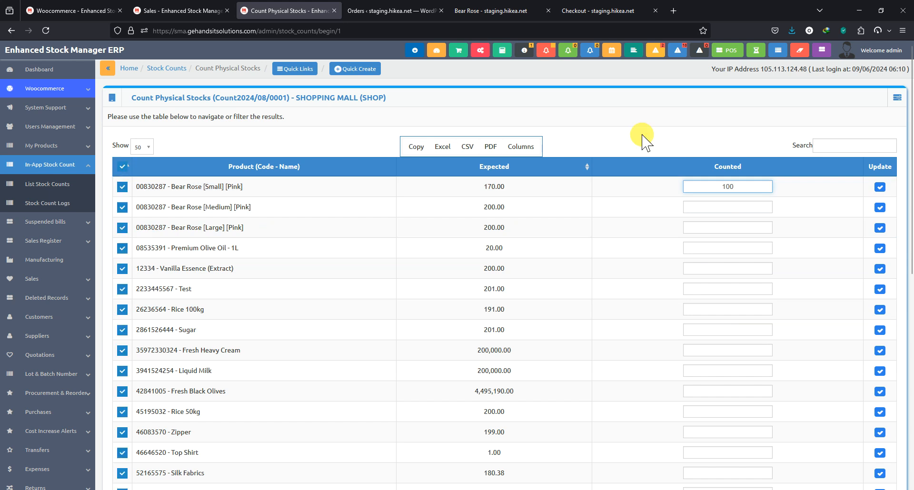
{"action": "left_click", "coordinate": [895, 101]}
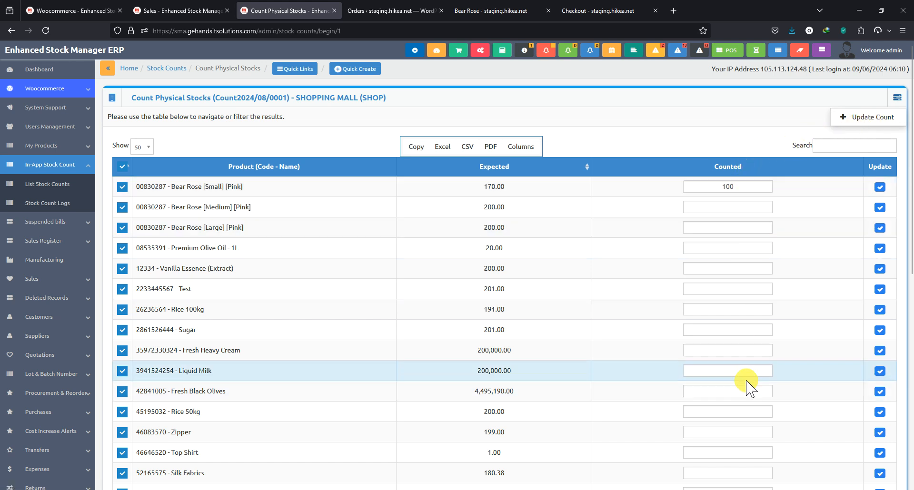
Step: Switch to the WordPad document, read the sixth feature on alert quantity by location, and return to the ERP
{"action": "left_click", "coordinate": [699, 489]}
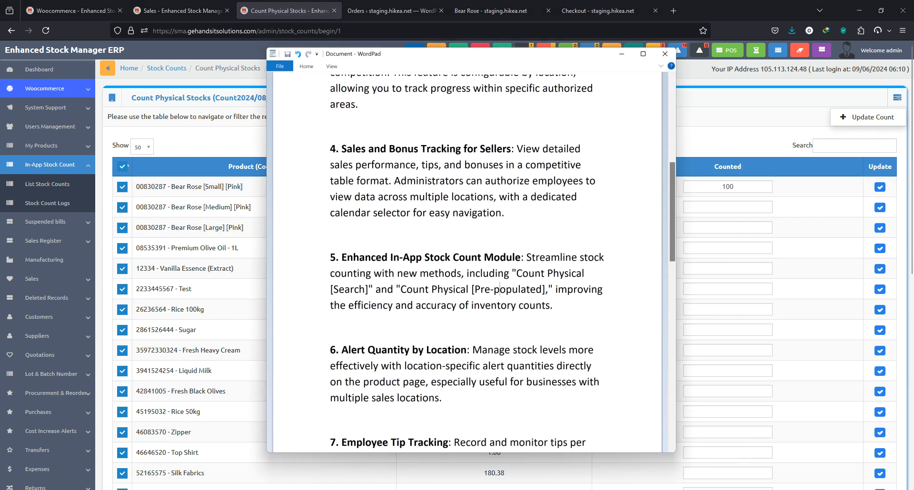
{"action": "scroll", "coordinate": [433, 353], "scroll_direction": "down", "scroll_amount": 2}
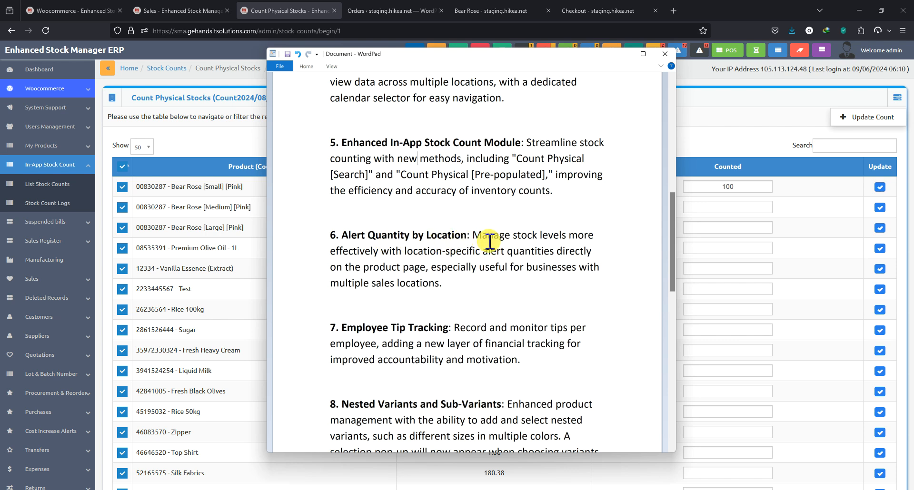
{"action": "left_click", "coordinate": [718, 167]}
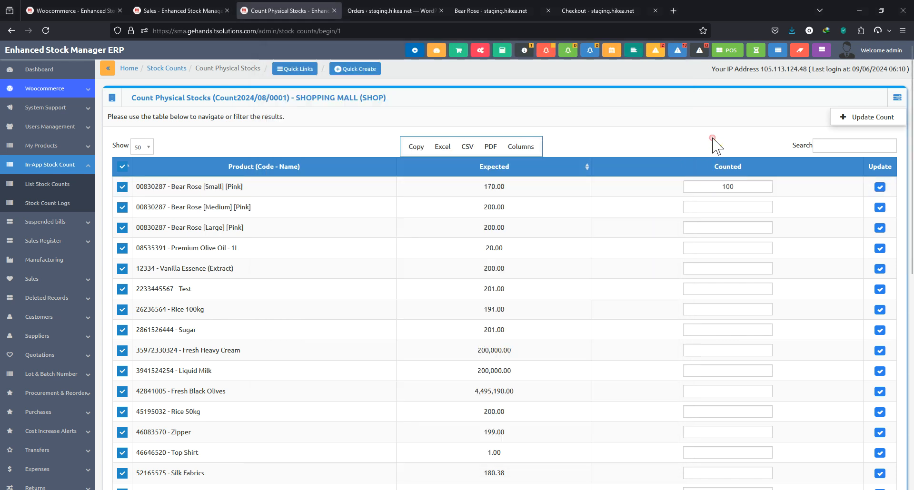
Step: Open the products list and view the per-warehouse reorder alert quantity settings of the first product, slk8849-7228
{"action": "left_click", "coordinate": [51, 154]}
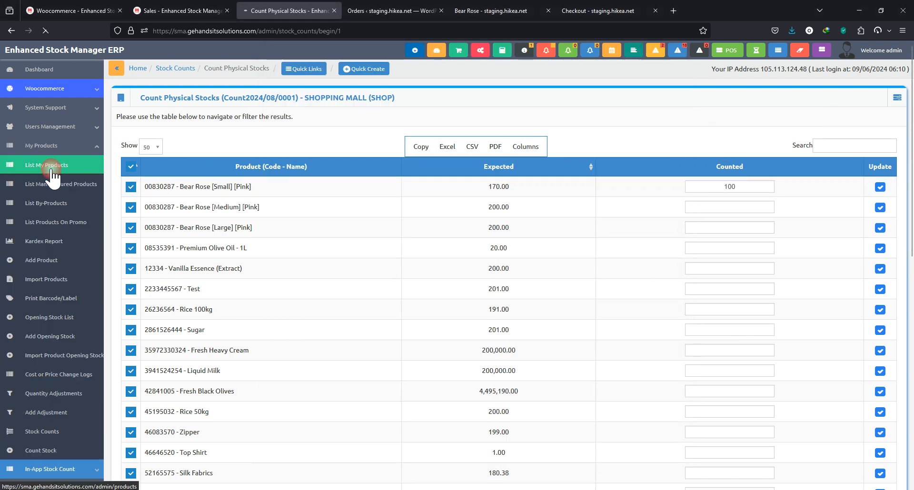
{"action": "left_click", "coordinate": [50, 166]}
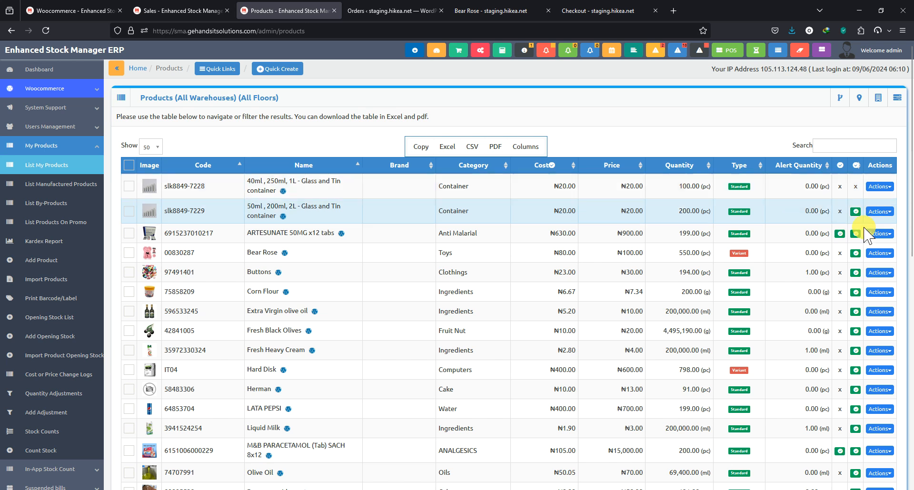
{"action": "left_click", "coordinate": [879, 186]}
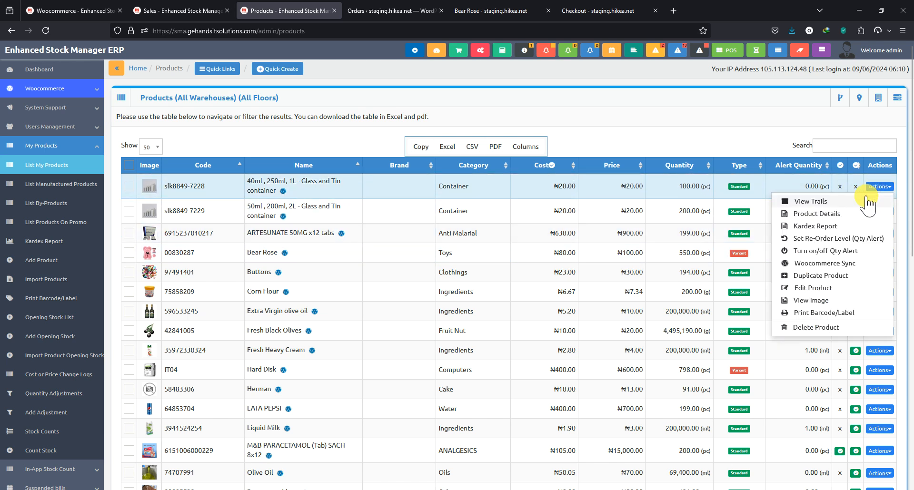
{"action": "left_click", "coordinate": [831, 239]}
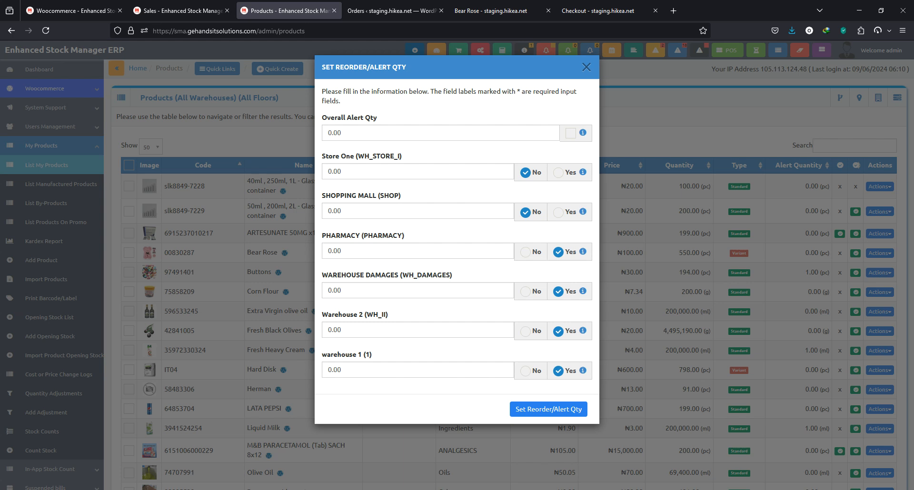
Step: Switch to the WordPad document, highlight and read the seventh feature, Employee Tip Tracking, and return to the ERP
{"action": "key", "text": "alt+Tab"}
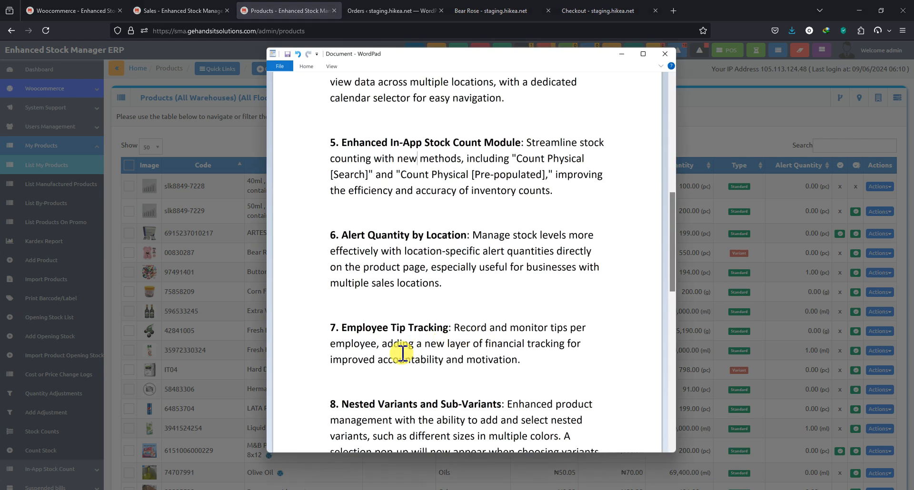
{"action": "left_click_drag", "start_coordinate": [349, 327], "coordinate": [425, 328]}
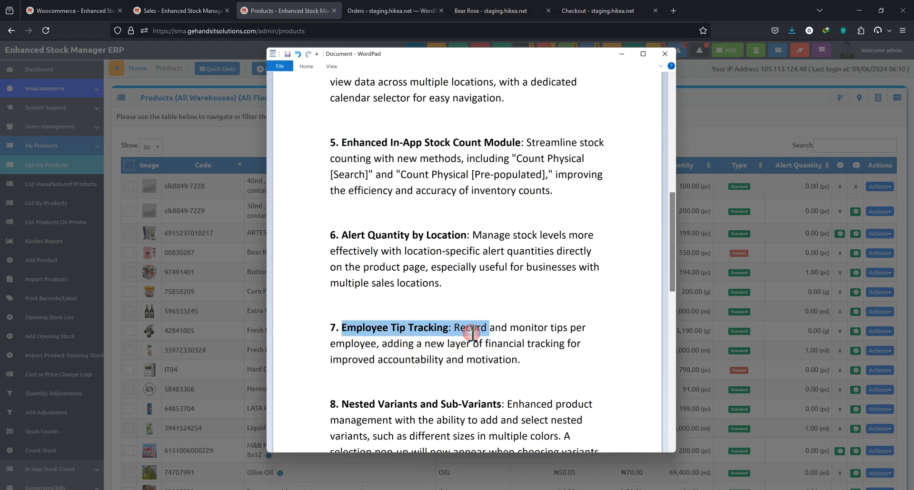
{"action": "left_click", "coordinate": [461, 363]}
{"action": "left_click", "coordinate": [732, 159]}
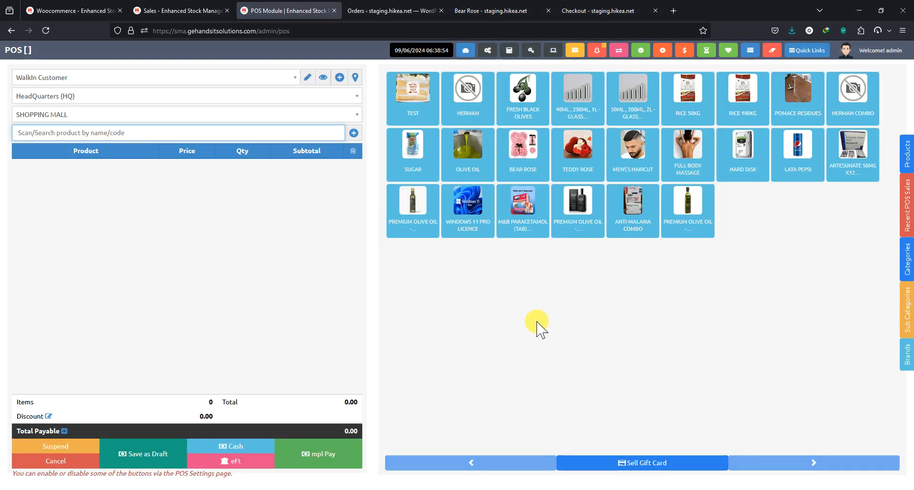
Step: In the POS, add Bear Rose (Small) (Pink), Men's Haircut and Full Body Massage to the walk-in customer's sale
{"action": "left_click", "coordinate": [526, 171]}
{"action": "left_click", "coordinate": [574, 394]}
{"action": "left_click", "coordinate": [638, 157]}
{"action": "left_click", "coordinate": [690, 165]}
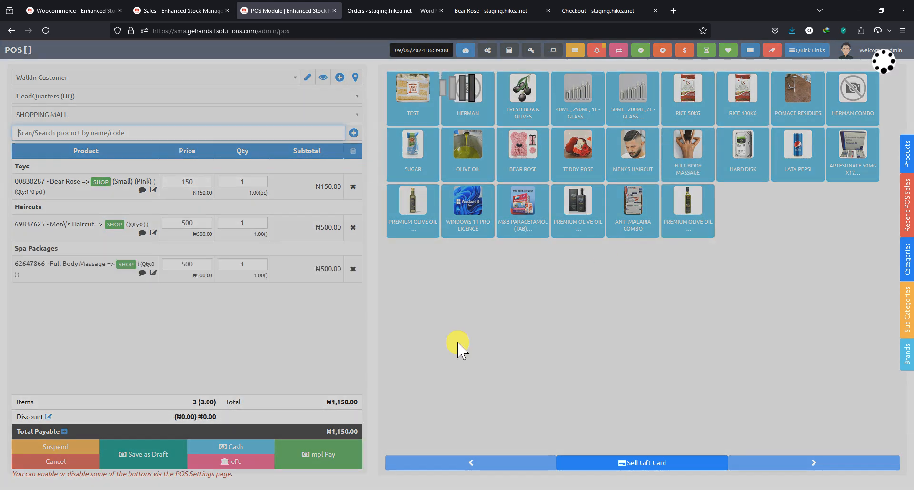
Step: Start finalizing the walk-in sale's payment, with payment type Cash Payment and paying by Cash
{"action": "left_click", "coordinate": [326, 453]}
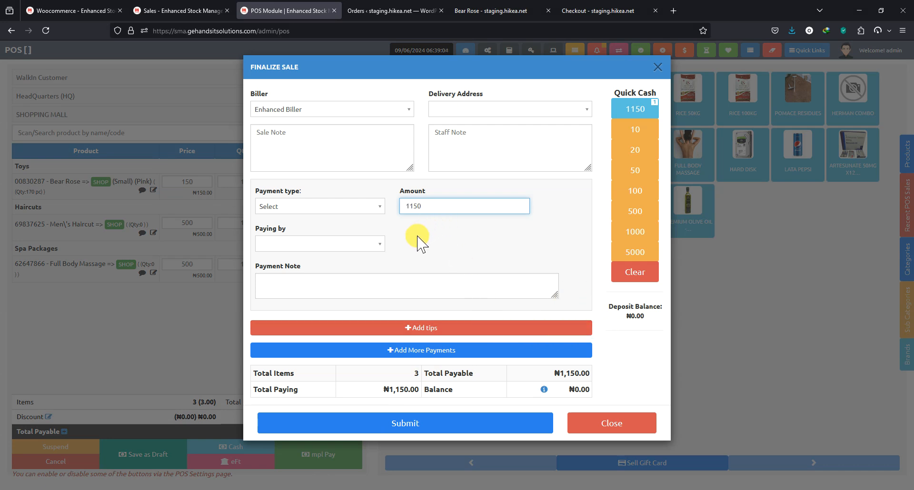
{"action": "left_click", "coordinate": [341, 209]}
{"action": "left_click", "coordinate": [293, 235]}
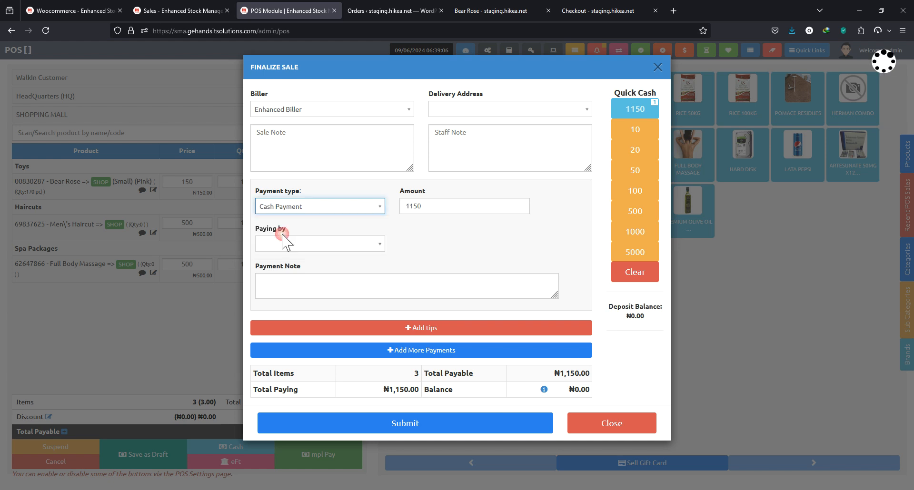
{"action": "left_click", "coordinate": [380, 244]}
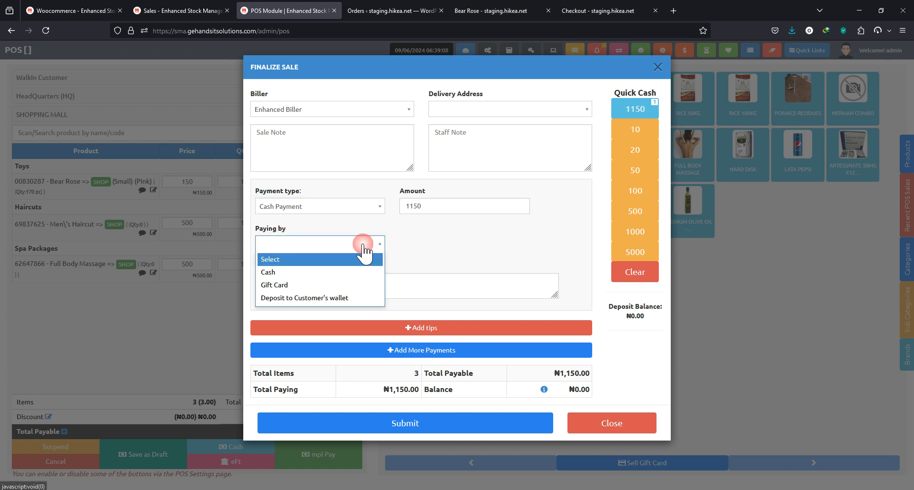
{"action": "left_click", "coordinate": [286, 273]}
Step: Add a tip amount of 100 to the payment and submit the sale
{"action": "left_click", "coordinate": [434, 328]}
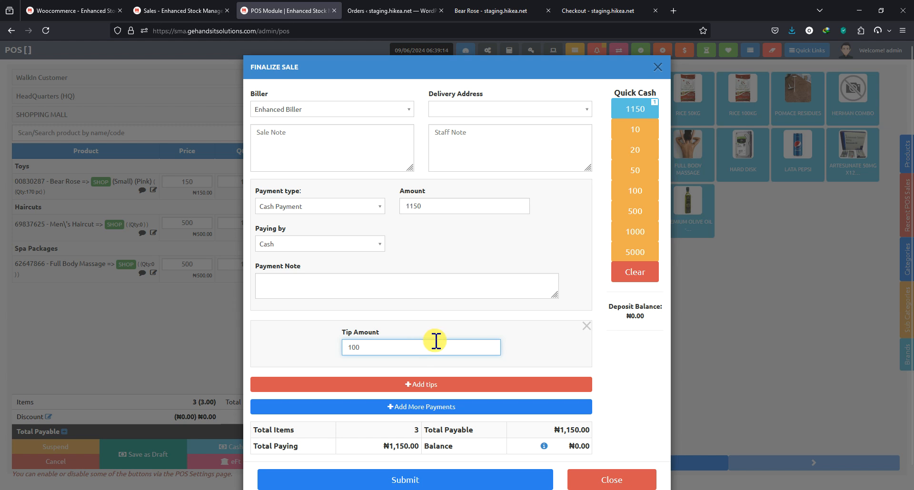
{"action": "left_click", "coordinate": [584, 353]}
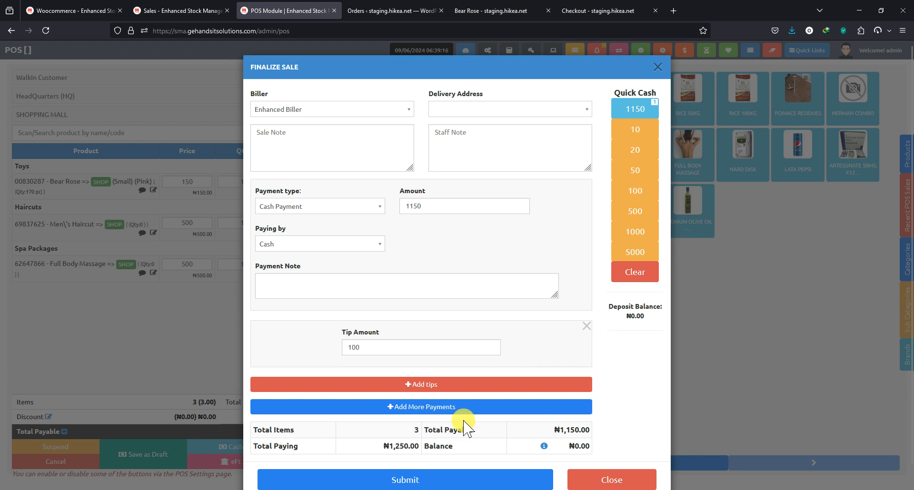
{"action": "scroll", "coordinate": [619, 380], "scroll_direction": "down", "scroll_amount": 1}
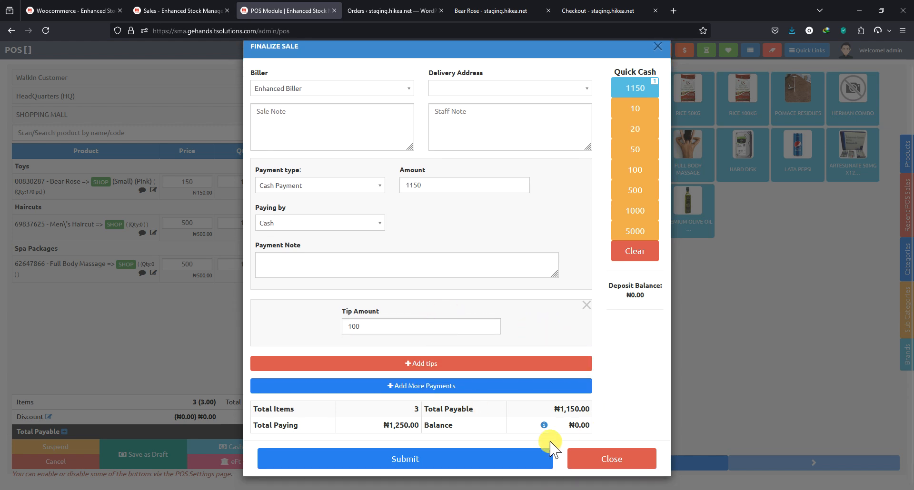
{"action": "left_click", "coordinate": [452, 460]}
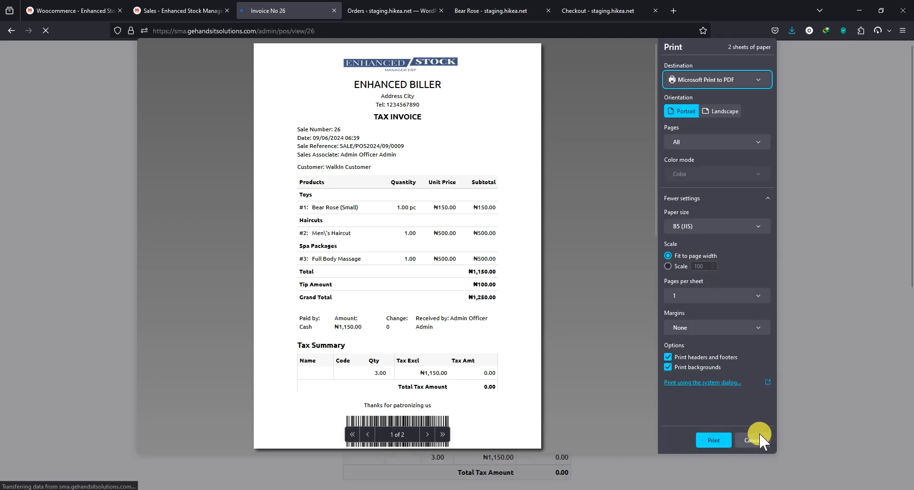
Step: Dismiss the print dialog, review the invoice's tip and grand total lines, and go to the POS sales list
{"action": "left_click", "coordinate": [760, 439]}
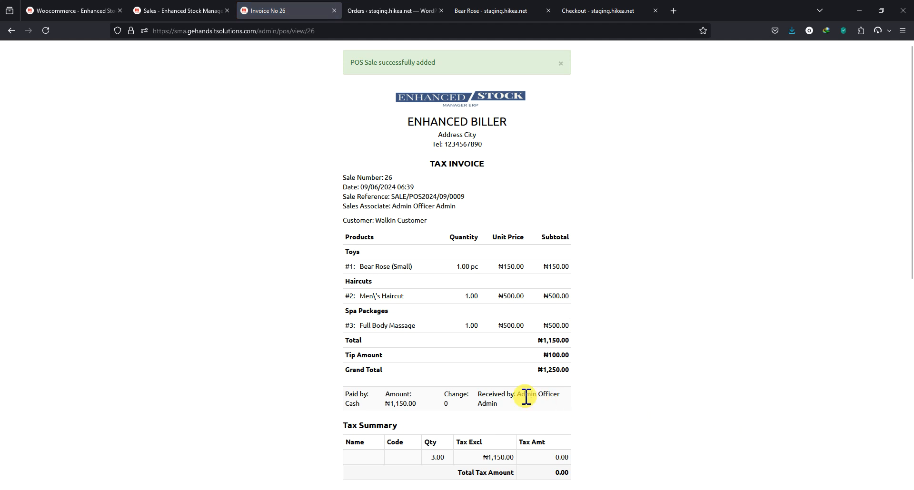
{"action": "scroll", "coordinate": [429, 390], "scroll_direction": "down", "scroll_amount": 1}
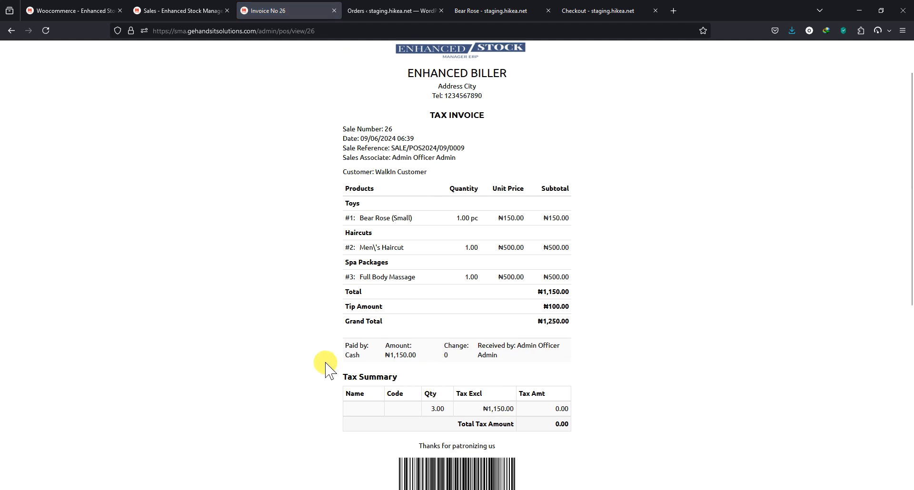
{"action": "scroll", "coordinate": [355, 333], "scroll_direction": "down", "scroll_amount": 1}
{"action": "scroll", "coordinate": [366, 266], "scroll_direction": "up", "scroll_amount": 2}
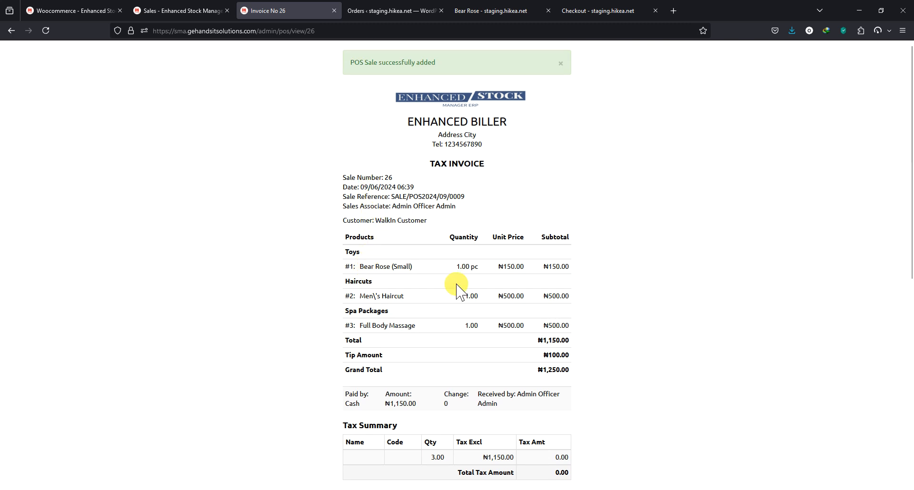
{"action": "scroll", "coordinate": [448, 243], "scroll_direction": "down", "scroll_amount": 7}
{"action": "left_click", "coordinate": [471, 437]}
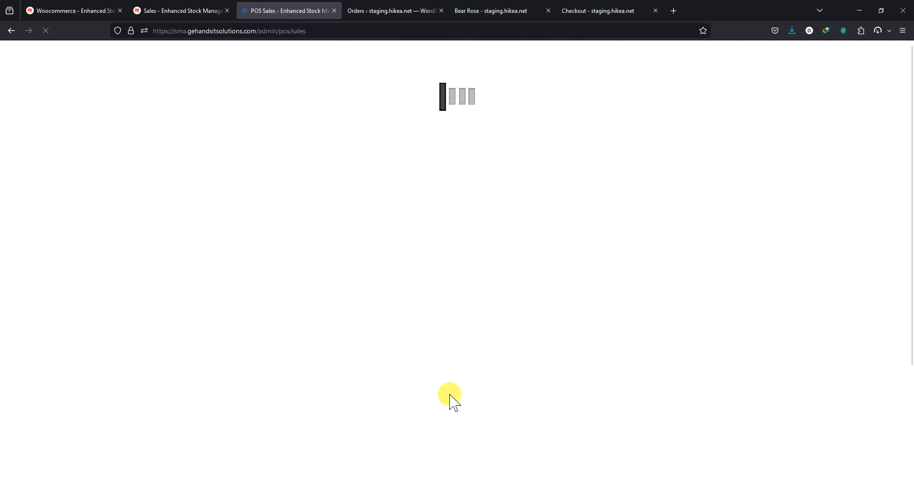
Step: View the tip amount in the day's profit and loss summary for the SHOPPING MALL (SHOP) warehouse, then close it
{"action": "left_click", "coordinate": [50, 242]}
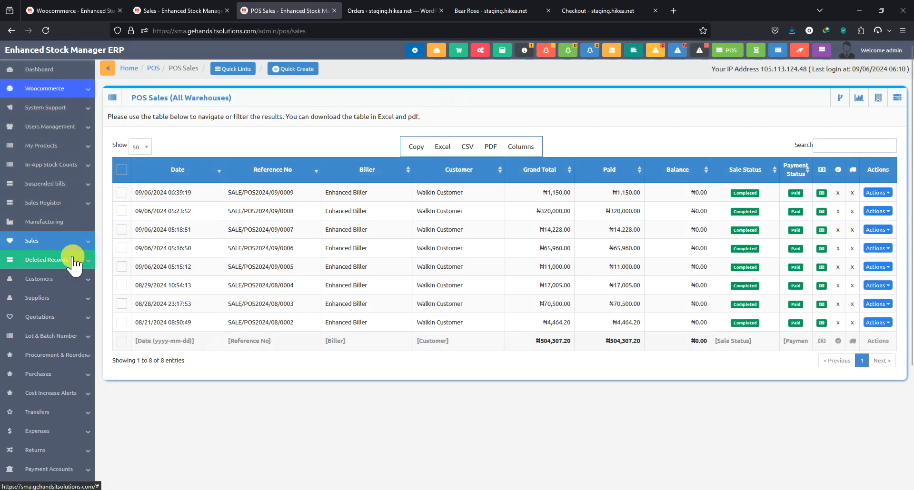
{"action": "left_click", "coordinate": [756, 51]}
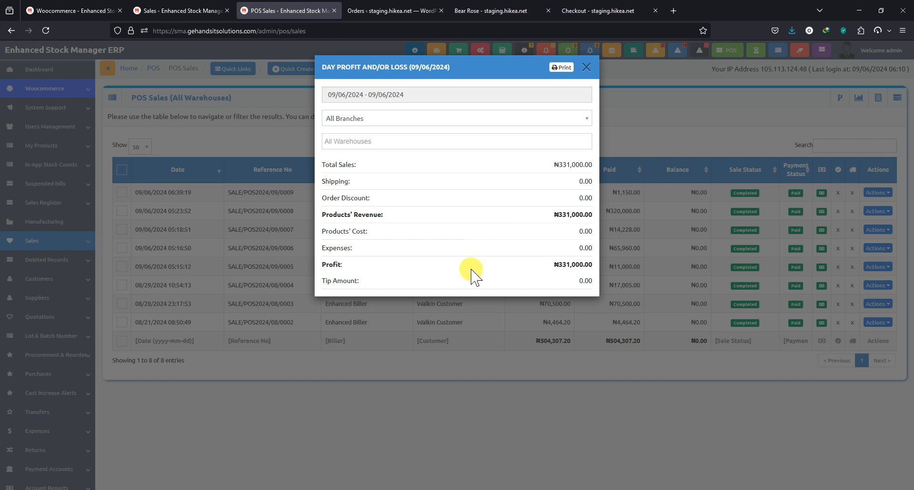
{"action": "left_click", "coordinate": [352, 141]}
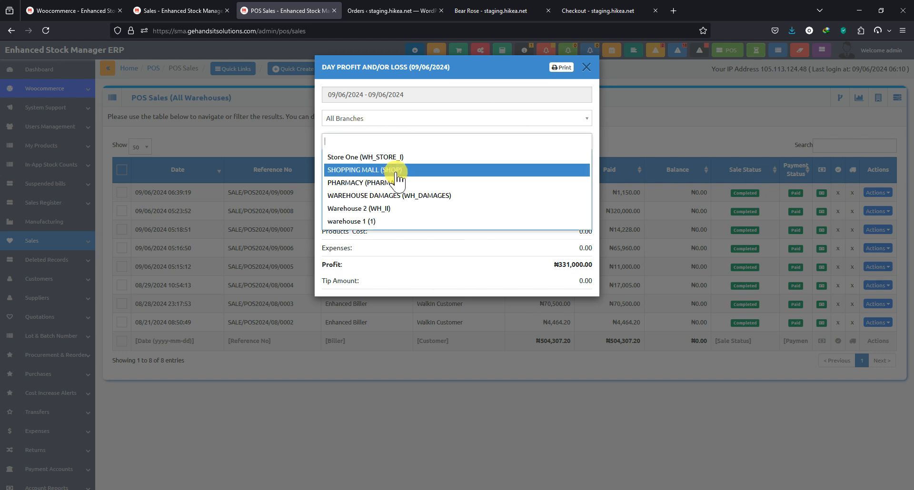
{"action": "left_click", "coordinate": [378, 172]}
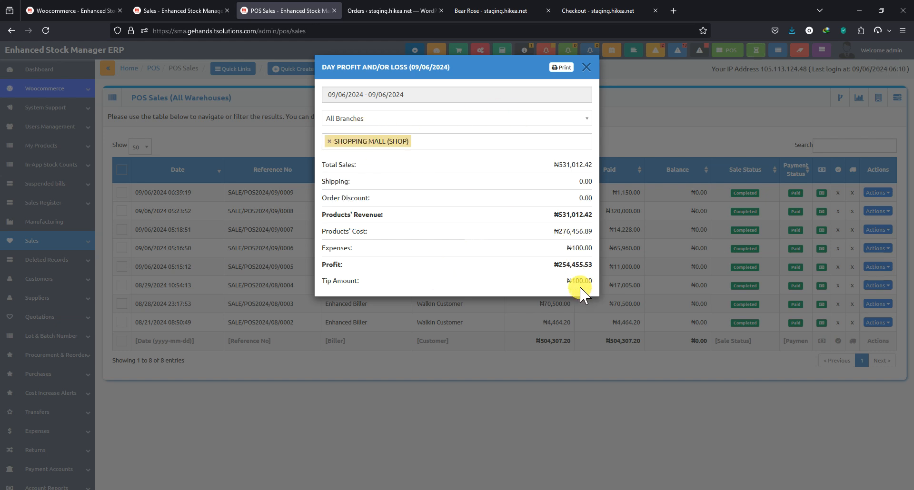
{"action": "left_click", "coordinate": [340, 350]}
Step: Open the Competitive Chart report
{"action": "scroll", "coordinate": [57, 421], "scroll_direction": "down", "scroll_amount": 3}
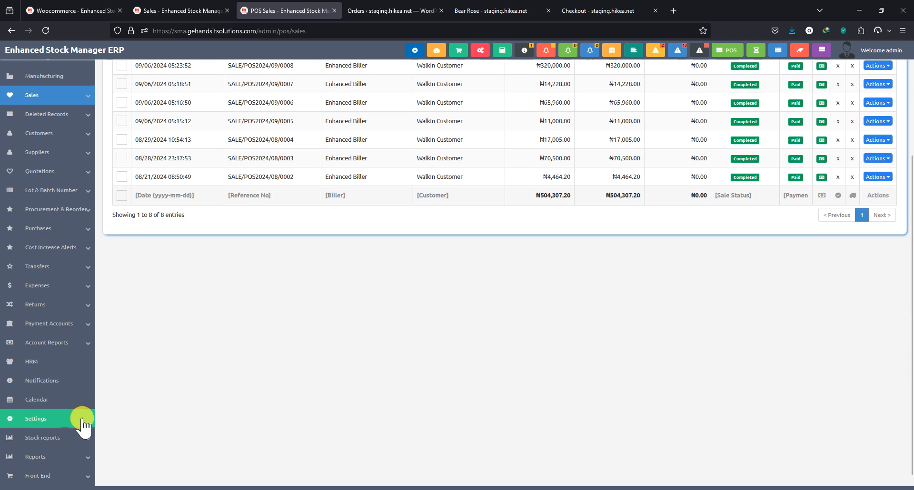
{"action": "scroll", "coordinate": [79, 419], "scroll_direction": "down", "scroll_amount": 1}
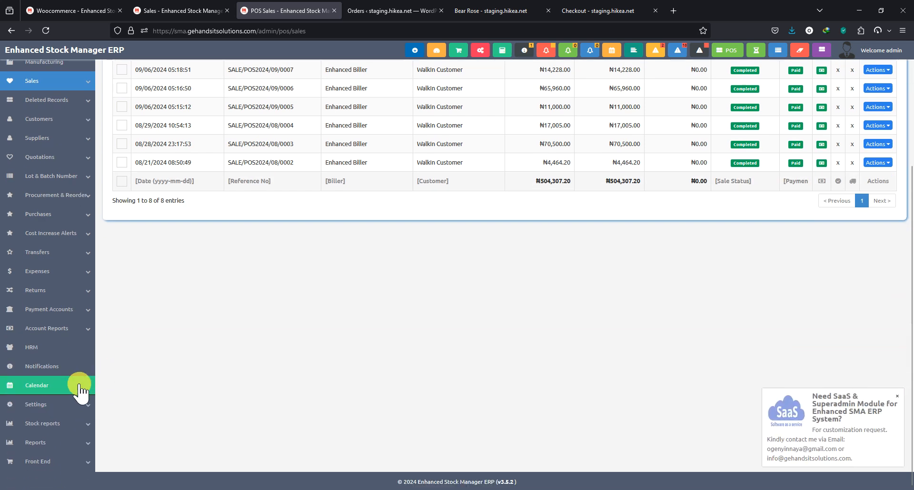
{"action": "left_click", "coordinate": [71, 443]}
{"action": "scroll", "coordinate": [79, 419], "scroll_direction": "down", "scroll_amount": 3}
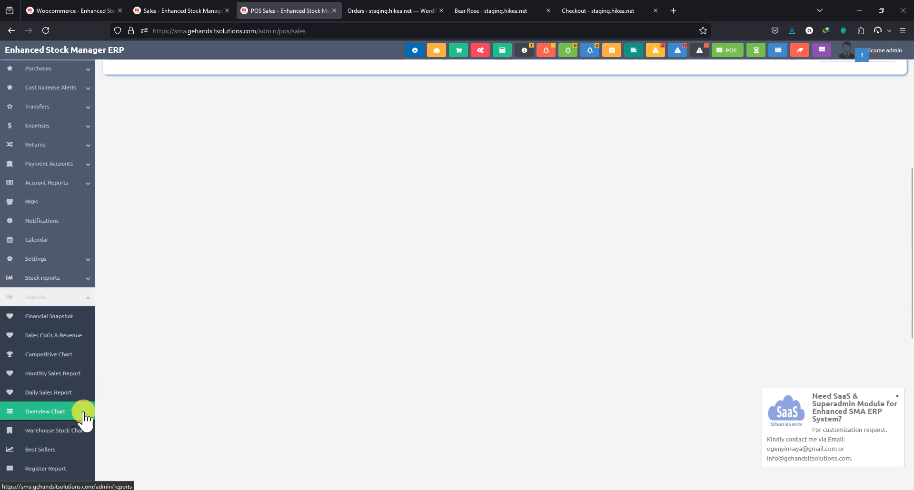
{"action": "left_click", "coordinate": [65, 354]}
Step: Examine the staff sales chart, each employee's total tips in the Top Sellers table, and the report's date range options
{"action": "scroll", "coordinate": [584, 248], "scroll_direction": "down", "scroll_amount": 3}
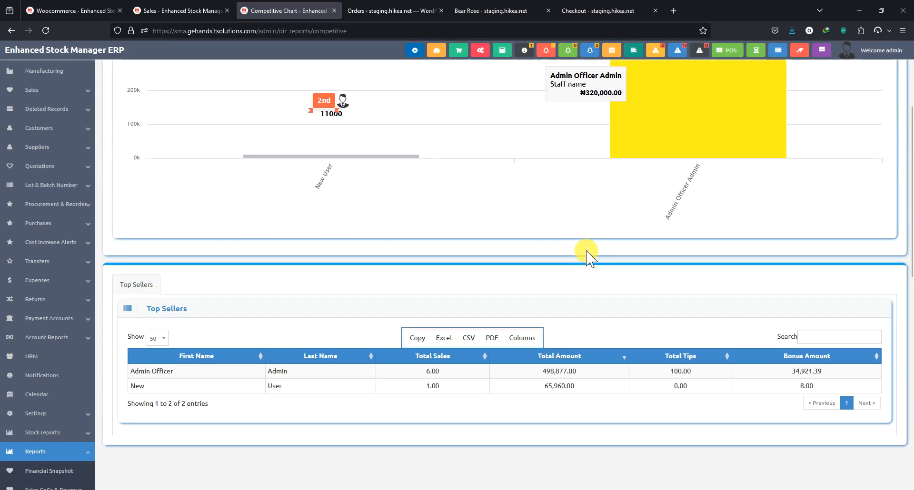
{"action": "scroll", "coordinate": [587, 252], "scroll_direction": "down", "scroll_amount": 2}
{"action": "scroll", "coordinate": [571, 239], "scroll_direction": "up", "scroll_amount": 4}
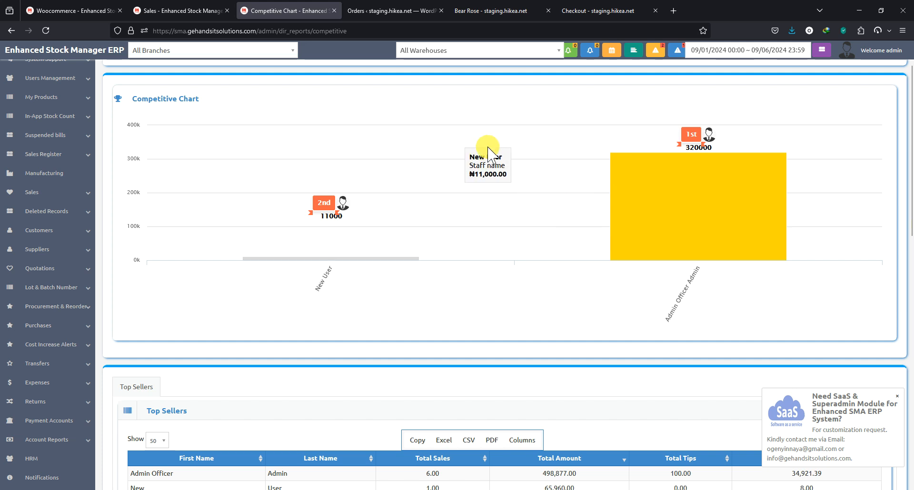
{"action": "scroll", "coordinate": [561, 261], "scroll_direction": "down", "scroll_amount": 2}
{"action": "scroll", "coordinate": [686, 426], "scroll_direction": "down", "scroll_amount": 1}
{"action": "scroll", "coordinate": [674, 416], "scroll_direction": "down", "scroll_amount": 3}
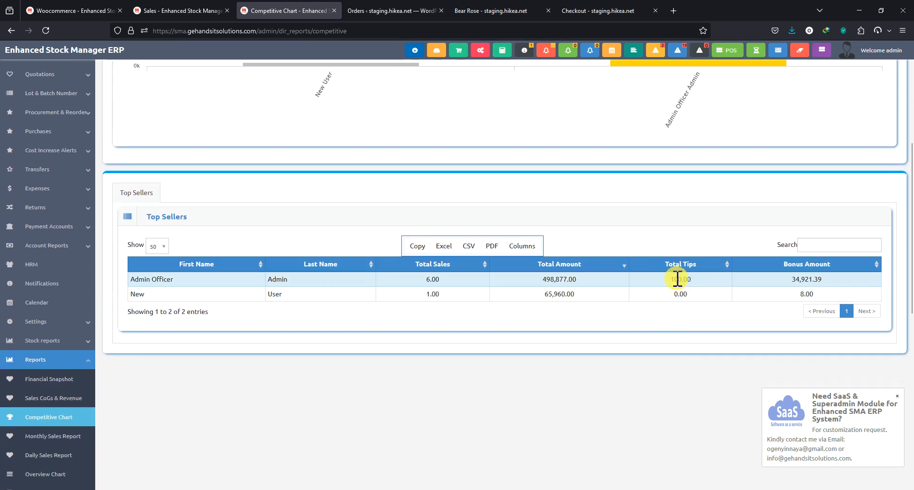
{"action": "scroll", "coordinate": [691, 280], "scroll_direction": "up", "scroll_amount": 5}
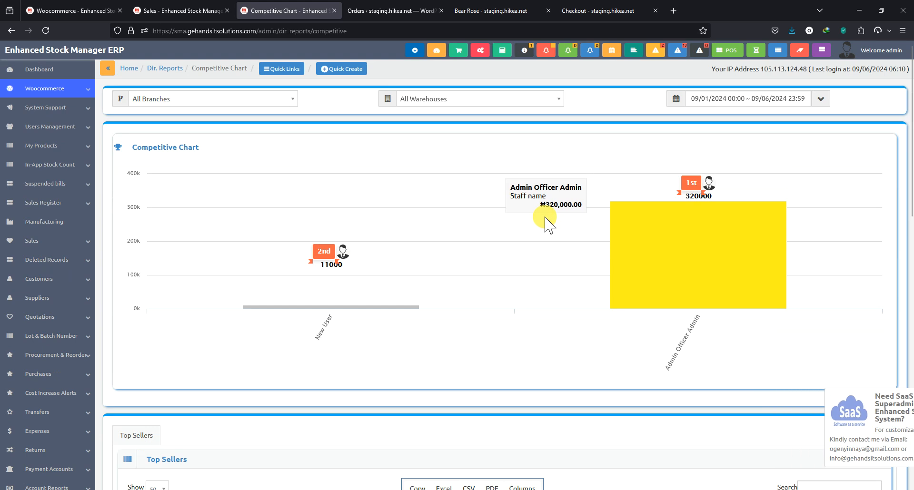
{"action": "left_click", "coordinate": [804, 101]}
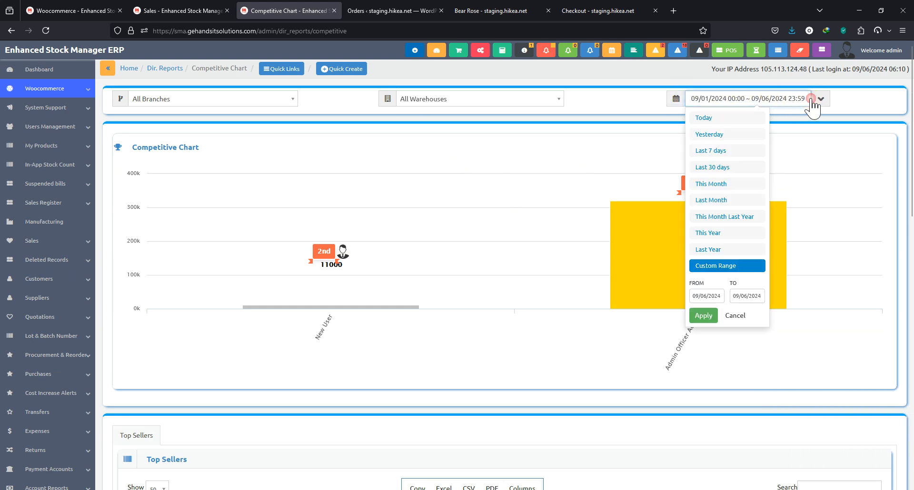
{"action": "left_click", "coordinate": [619, 114]}
Step: Switch to the WordPad document, read the eighth feature, Nested Variants and Sub-Variants, and return to the ERP
{"action": "key", "text": "alt+Tab"}
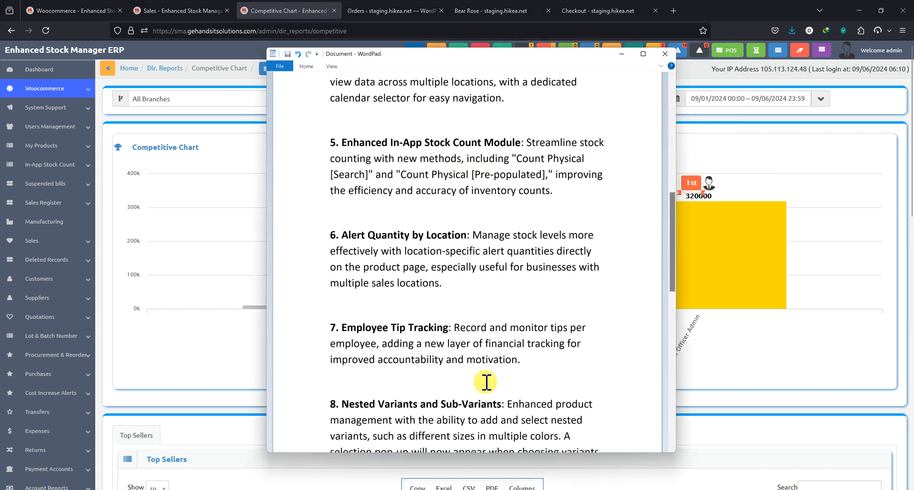
{"action": "scroll", "coordinate": [414, 353], "scroll_direction": "down", "scroll_amount": 3}
{"action": "left_click_drag", "start_coordinate": [339, 293], "coordinate": [483, 329]}
{"action": "left_click", "coordinate": [484, 329]}
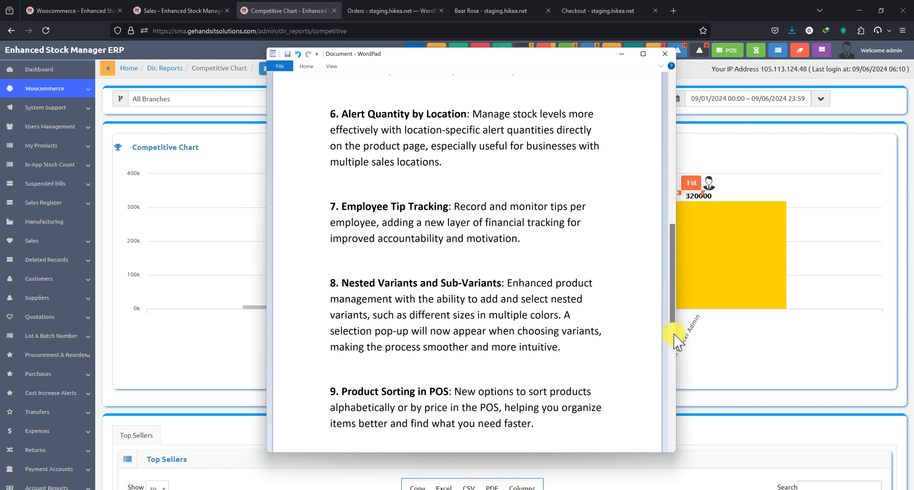
{"action": "left_click", "coordinate": [685, 351]}
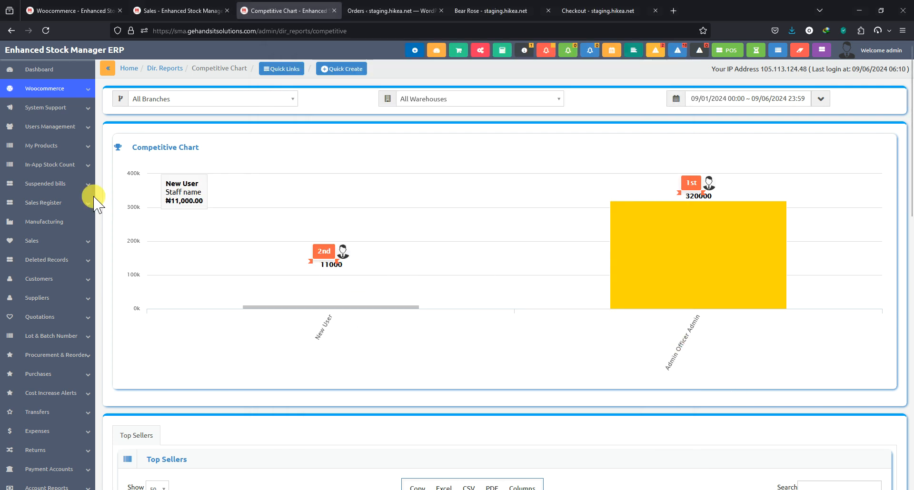
Step: Open the products list and view the variants and sub-variants in the Bear Rose product details
{"action": "left_click", "coordinate": [57, 149]}
{"action": "left_click", "coordinate": [58, 166]}
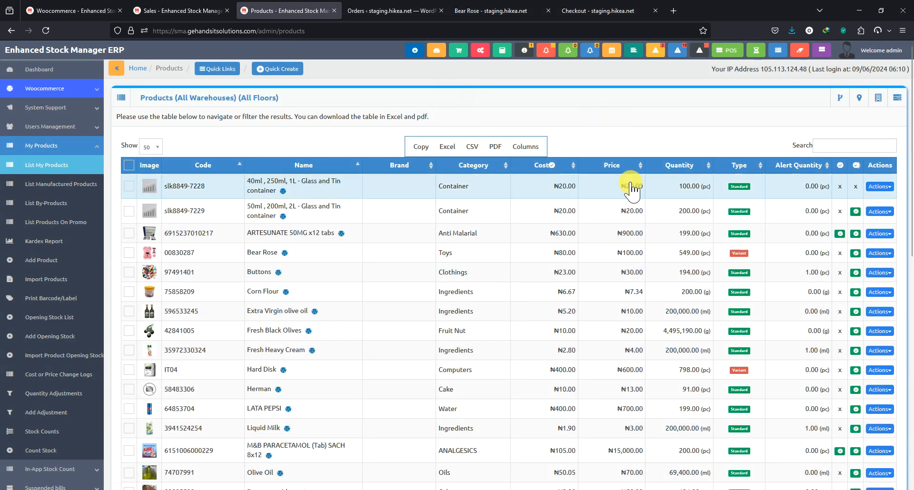
{"action": "left_click", "coordinate": [259, 259]}
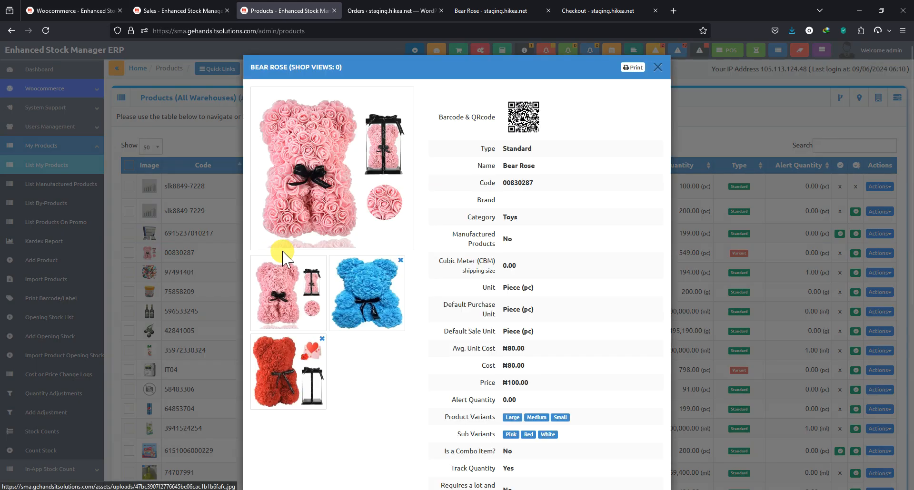
{"action": "scroll", "coordinate": [561, 347], "scroll_direction": "down", "scroll_amount": 3}
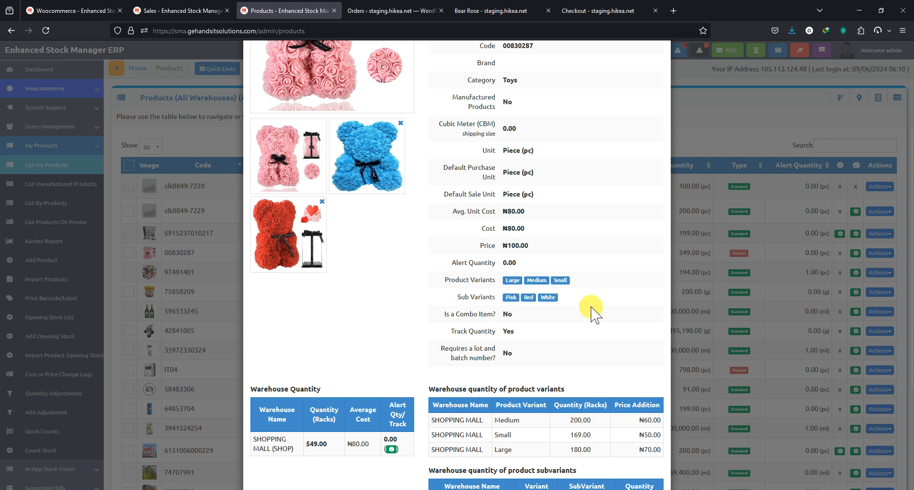
{"action": "left_click", "coordinate": [707, 130]}
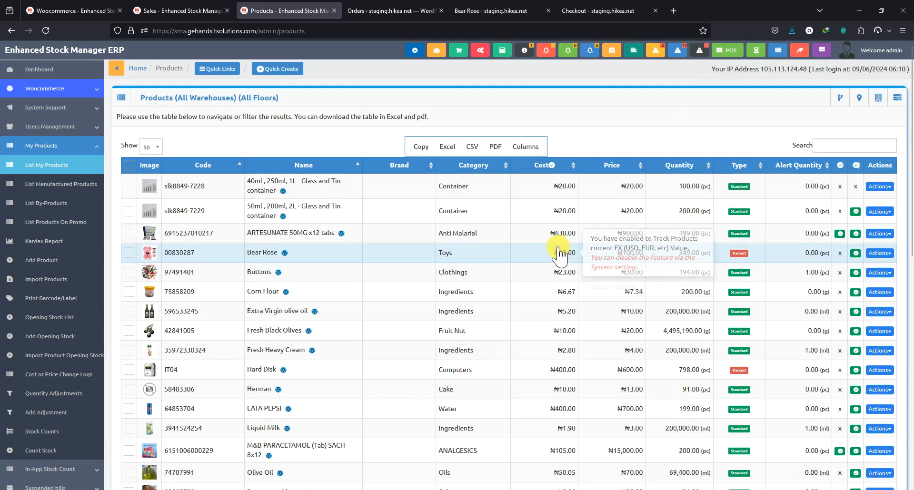
Step: Open the POS and add one Bear Rose to the sale with the Medium option and Pink sub-variant
{"action": "left_click", "coordinate": [730, 52]}
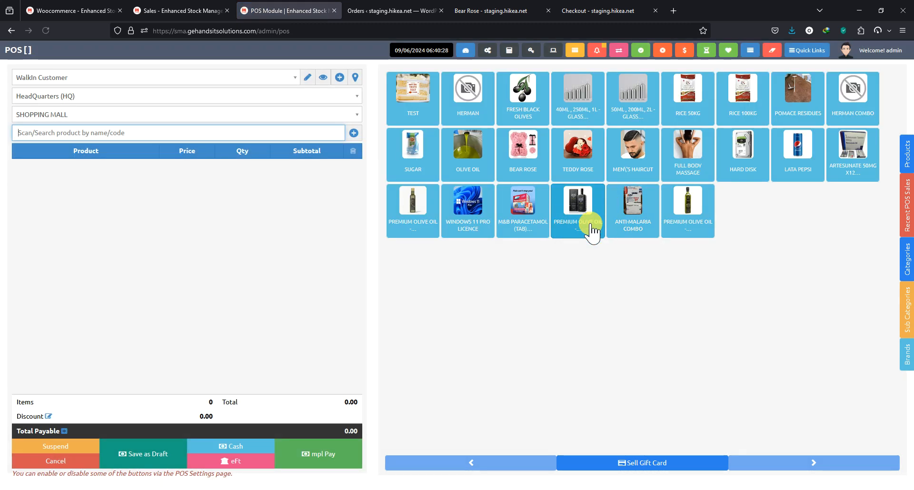
{"action": "left_click", "coordinate": [525, 166]}
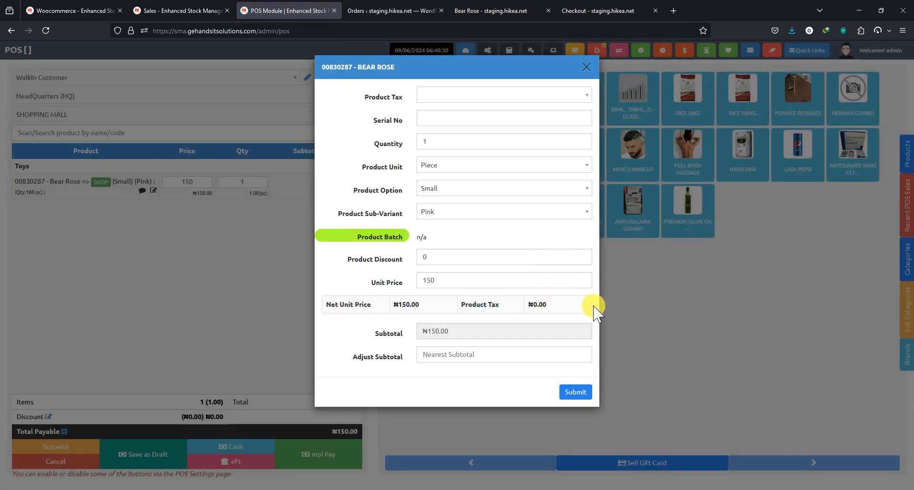
{"action": "left_click", "coordinate": [473, 190]}
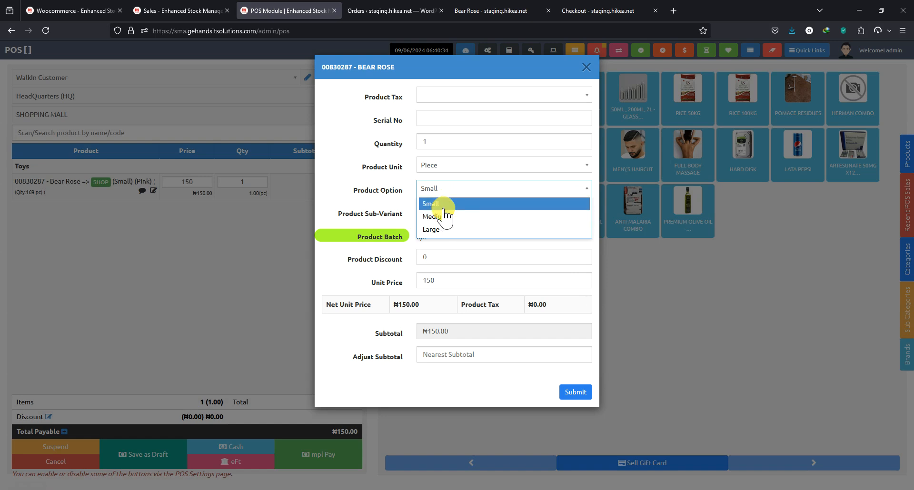
{"action": "left_click", "coordinate": [397, 196]}
{"action": "left_click", "coordinate": [451, 189]}
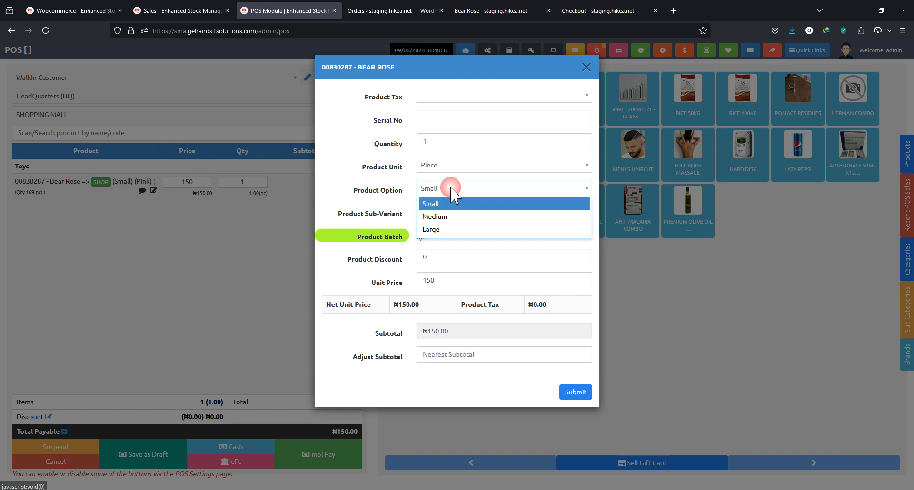
{"action": "left_click", "coordinate": [436, 227]}
{"action": "left_click", "coordinate": [457, 211]}
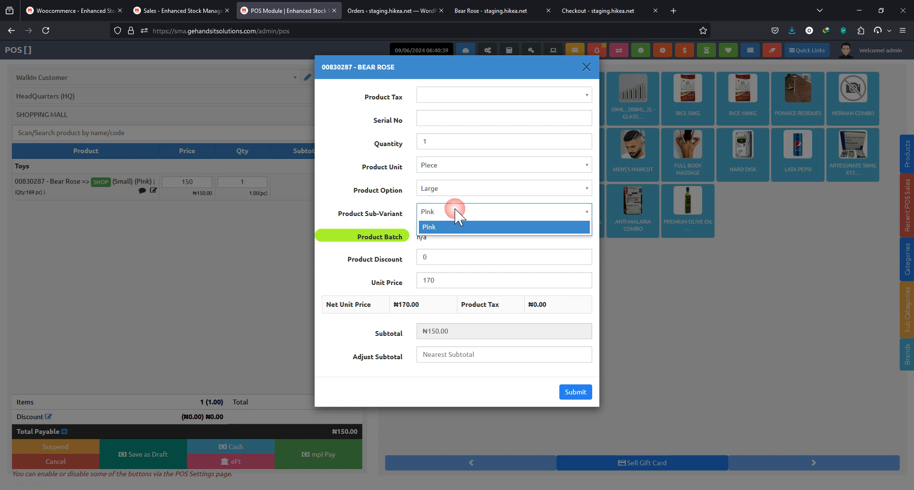
{"action": "left_click", "coordinate": [447, 228]}
{"action": "left_click", "coordinate": [445, 191]}
{"action": "left_click", "coordinate": [434, 218]}
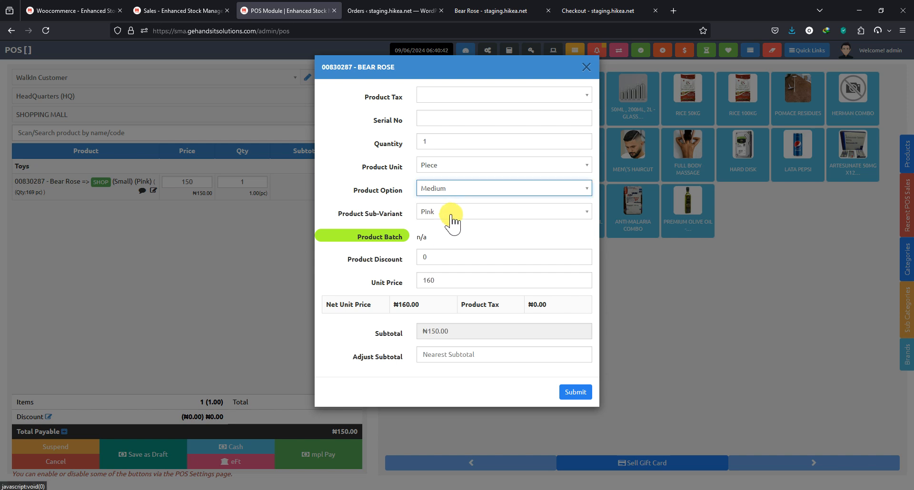
{"action": "left_click", "coordinate": [576, 392]}
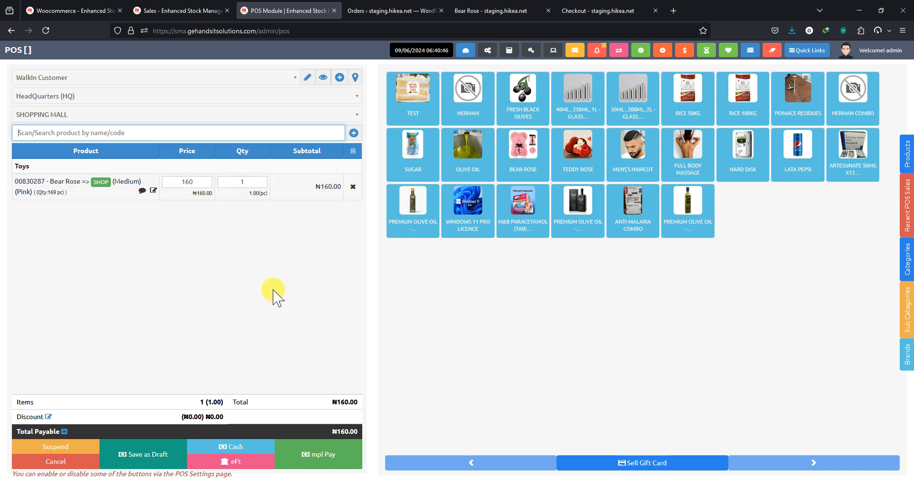
Step: Switch to the WordPad document, read the ninth feature, Product Sorting in POS, and return to the ERP
{"action": "left_click", "coordinate": [648, 489]}
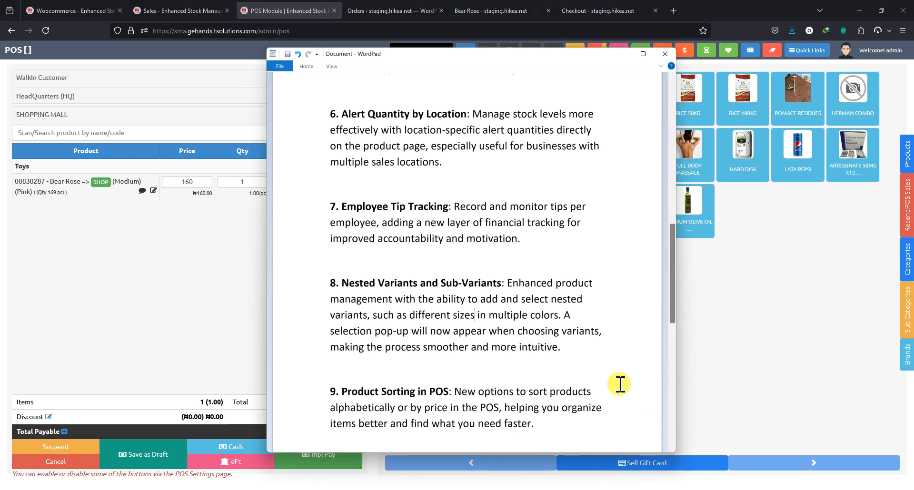
{"action": "scroll", "coordinate": [425, 279], "scroll_direction": "down", "scroll_amount": 3}
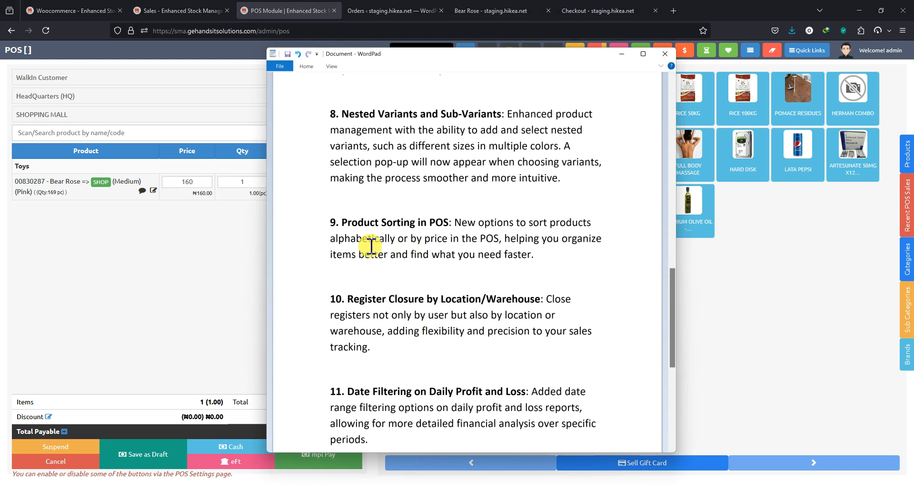
{"action": "left_click", "coordinate": [752, 318]}
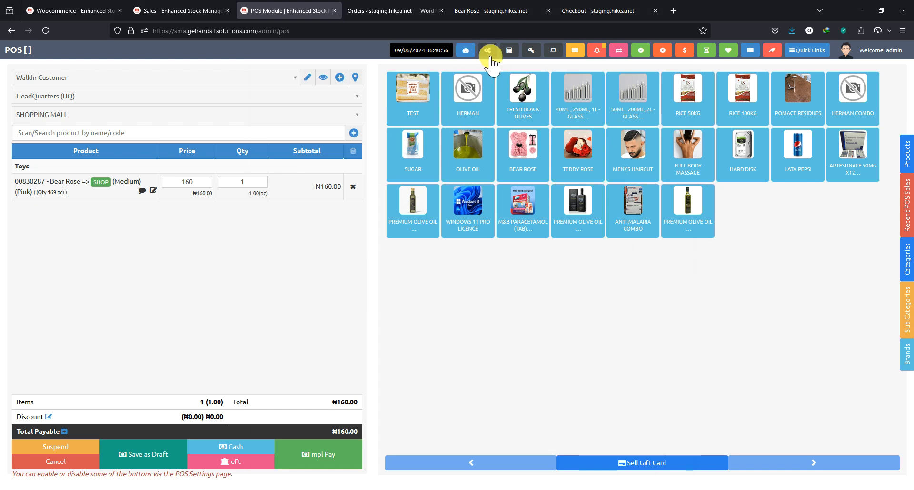
Step: Set Sort Product to Ascending Name in the POS settings, save the settings and return to the POS
{"action": "left_click", "coordinate": [486, 50]}
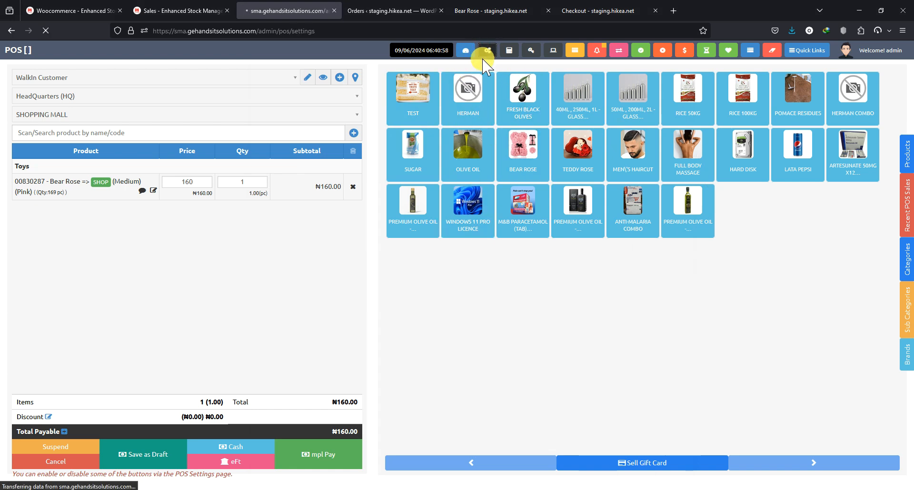
{"action": "scroll", "coordinate": [431, 336], "scroll_direction": "down", "scroll_amount": 1}
{"action": "scroll", "coordinate": [431, 336], "scroll_direction": "down", "scroll_amount": 2}
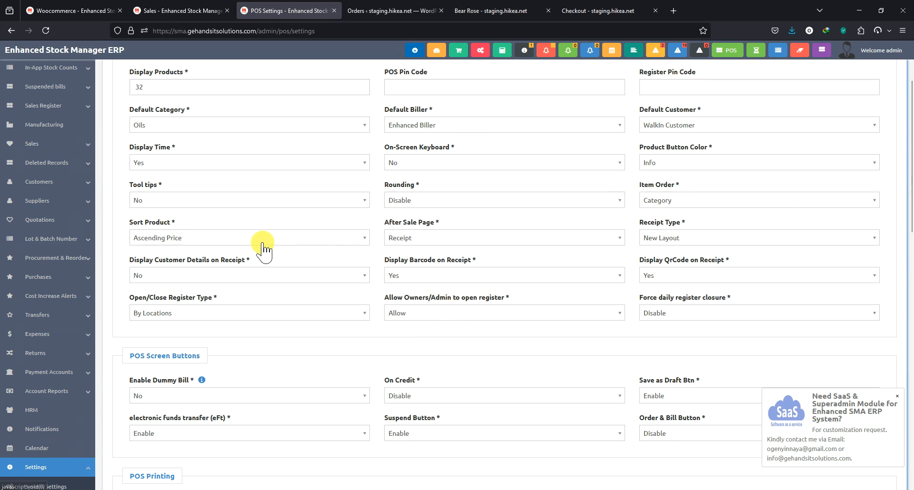
{"action": "left_click", "coordinate": [171, 240]}
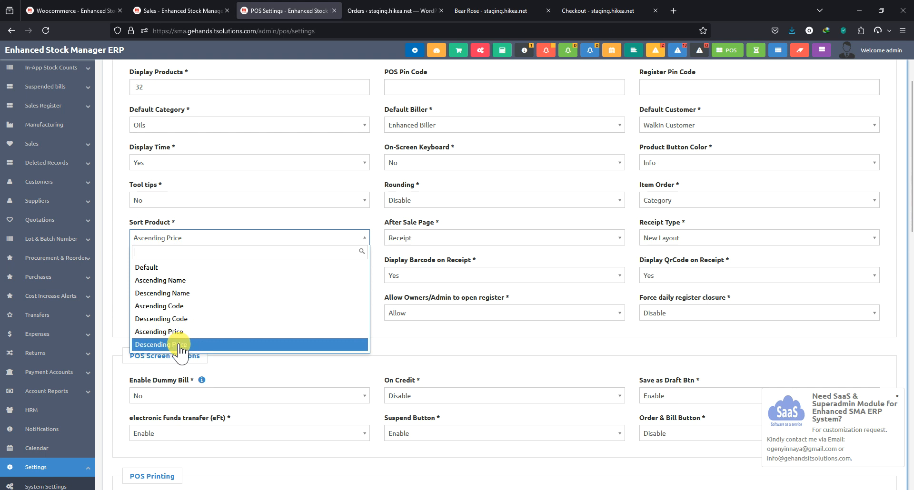
{"action": "left_click", "coordinate": [176, 281]}
{"action": "scroll", "coordinate": [267, 306], "scroll_direction": "down", "scroll_amount": 12}
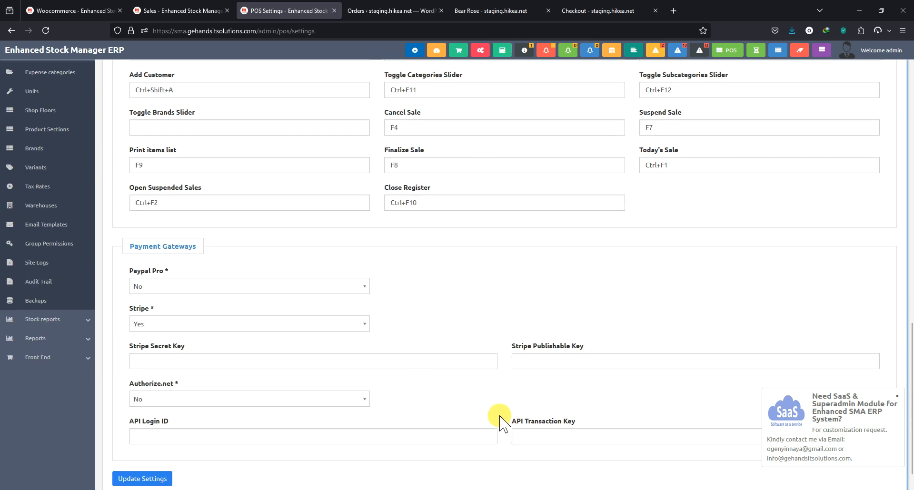
{"action": "left_click", "coordinate": [159, 447]}
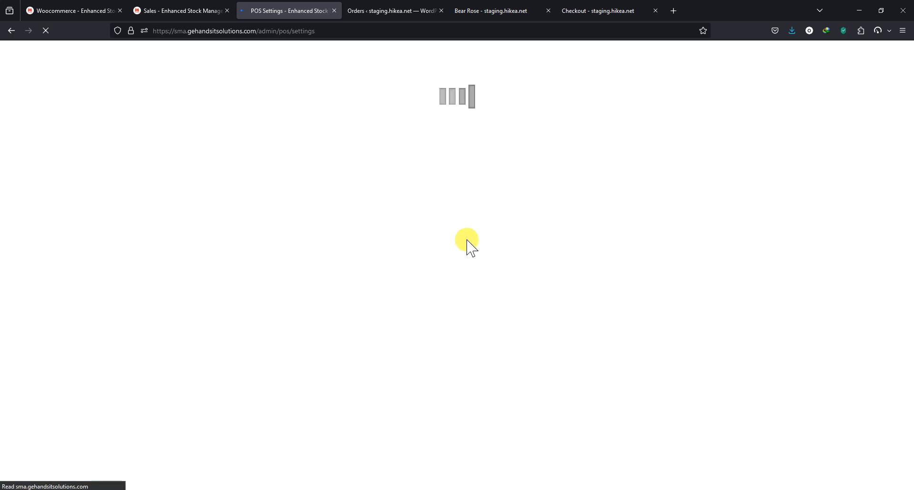
{"action": "left_click", "coordinate": [727, 52]}
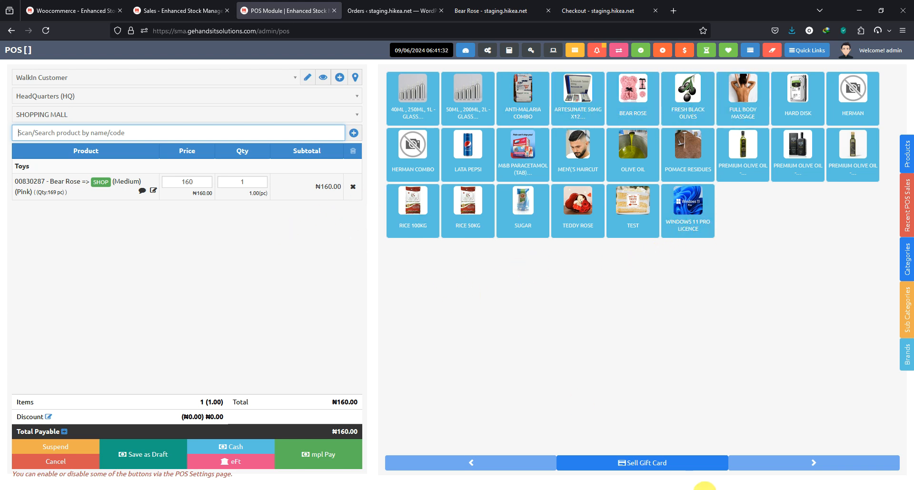
Step: Switch to the WordPad document, read the features on Register Closure and Daily Profit and Loss date filtering, and return to the POS
{"action": "key", "text": "alt+Tab"}
{"action": "scroll", "coordinate": [430, 345], "scroll_direction": "down", "scroll_amount": 1}
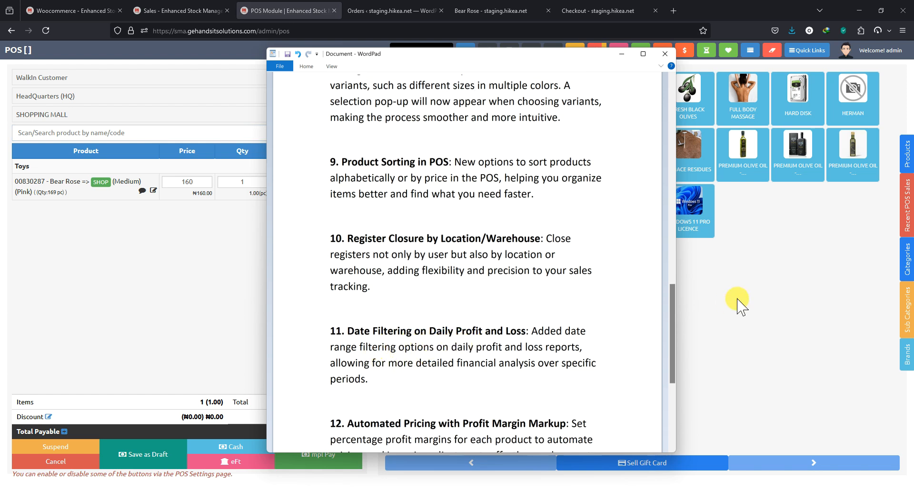
{"action": "left_click", "coordinate": [738, 305]}
Step: View the day's profit and loss report in the POS for the Last 30 days, and close it
{"action": "left_click", "coordinate": [708, 50]}
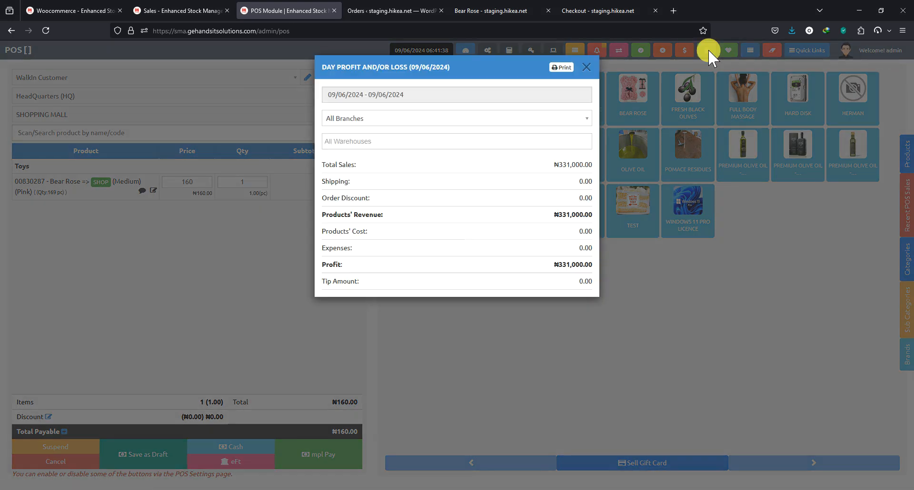
{"action": "left_click", "coordinate": [406, 94]}
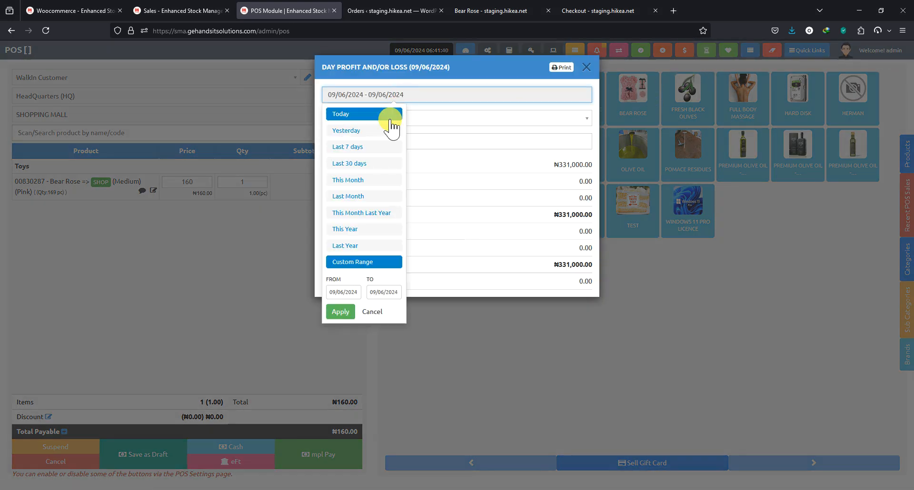
{"action": "left_click", "coordinate": [364, 167]}
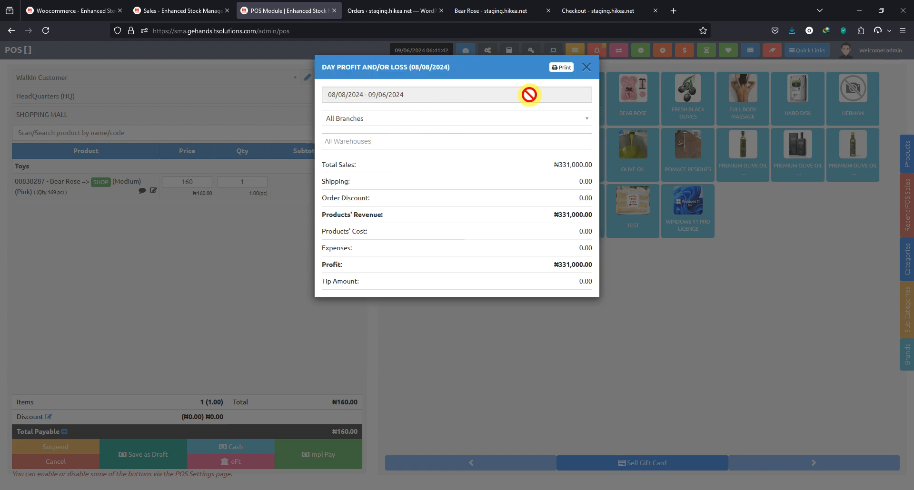
{"action": "left_click", "coordinate": [587, 68]}
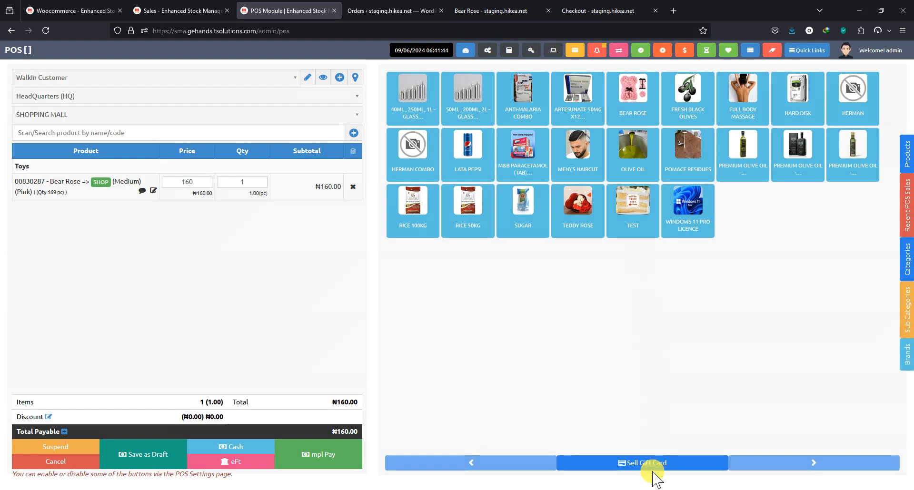
Step: Switch to the WordPad document, read the twelfth feature, Automated Pricing with Profit Margin Markup, and return to the POS
{"action": "left_click", "coordinate": [585, 489]}
{"action": "scroll", "coordinate": [438, 338], "scroll_direction": "down", "scroll_amount": 3}
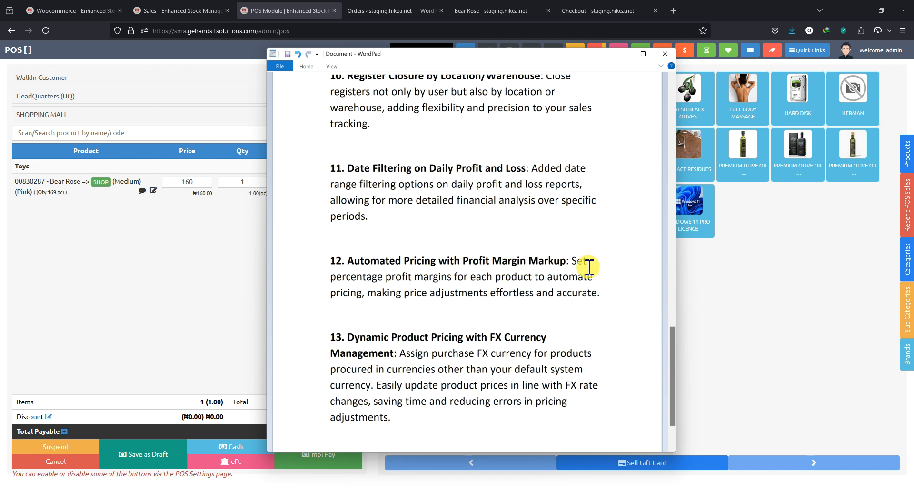
{"action": "left_click", "coordinate": [714, 305]}
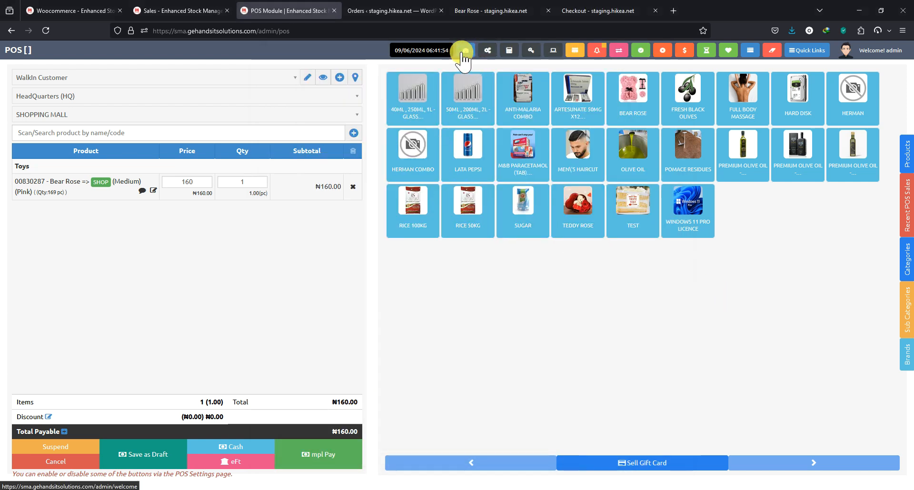
Step: Close the invoice in the Sales browser tab and open the system settings to view the default profit percent
{"action": "left_click", "coordinate": [173, 10]}
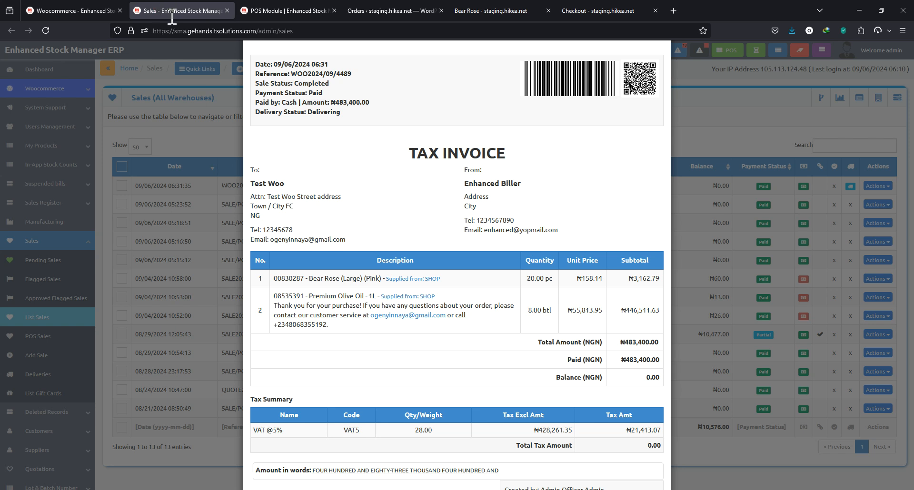
{"action": "left_click", "coordinate": [187, 82]}
{"action": "left_click", "coordinate": [43, 145]}
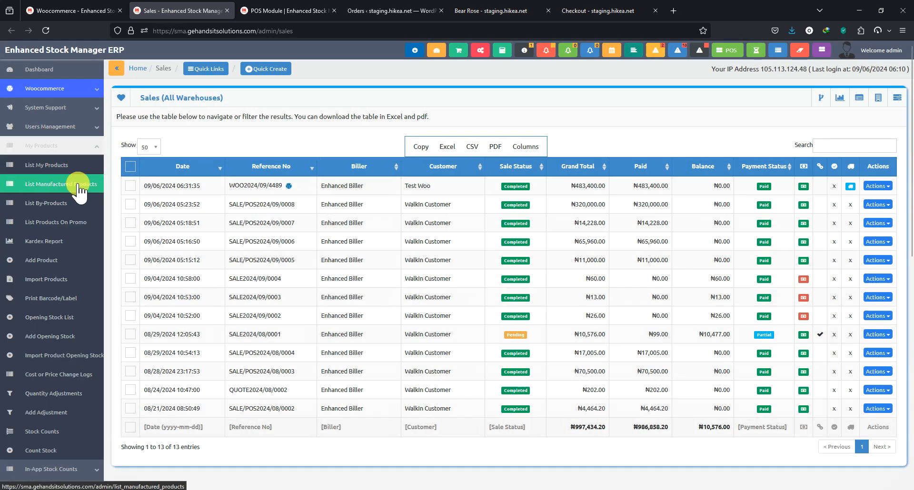
{"action": "left_click", "coordinate": [51, 262]}
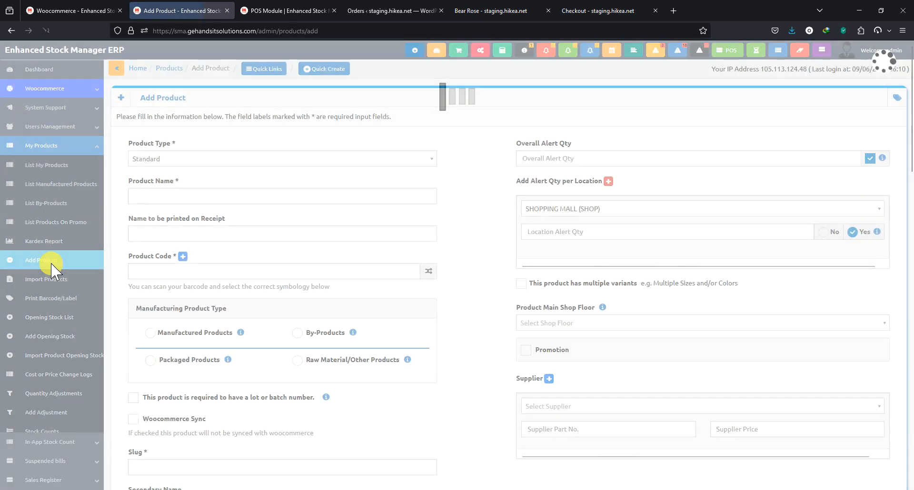
{"action": "left_click", "coordinate": [480, 50]}
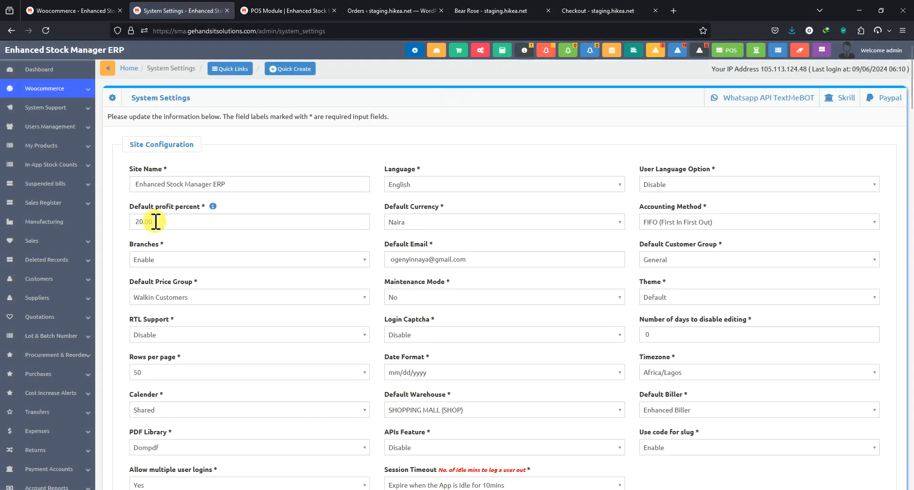
{"action": "mouse_move", "coordinate": [210, 207]}
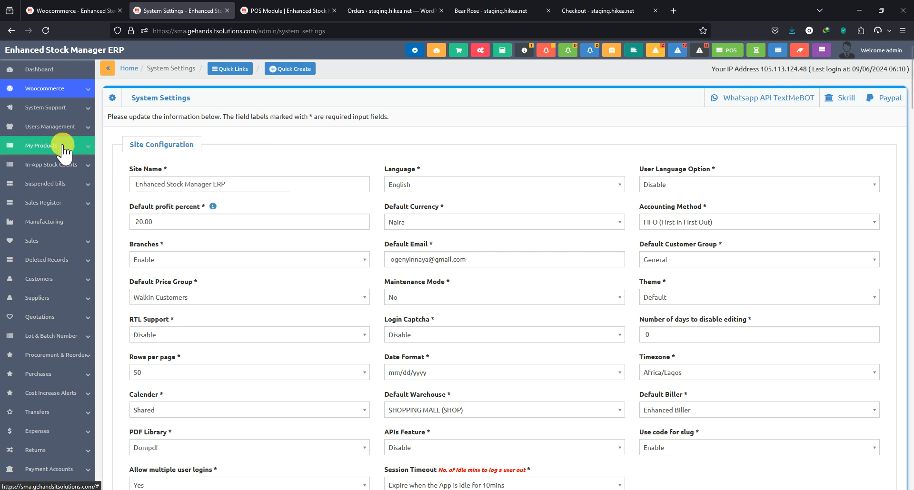
Step: Open the Add Product form and set the product cost to 100
{"action": "left_click", "coordinate": [16, 146]}
{"action": "left_click", "coordinate": [56, 262]}
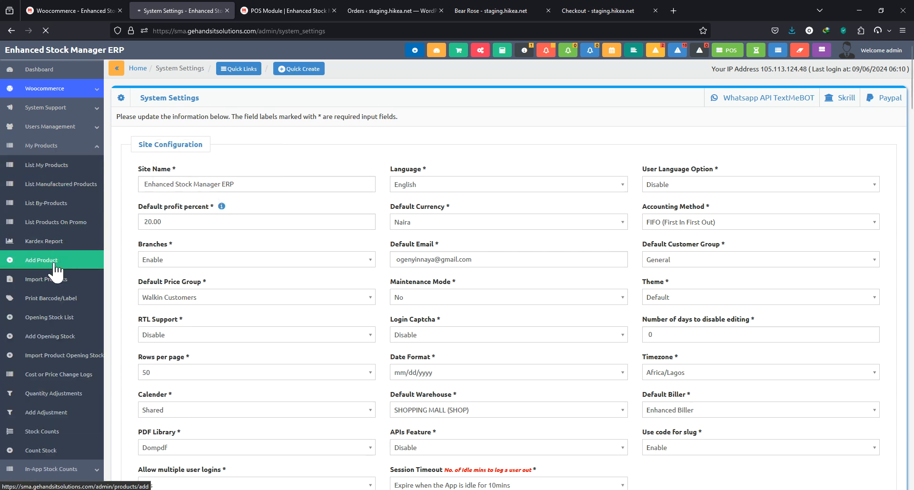
{"action": "scroll", "coordinate": [399, 294], "scroll_direction": "down", "scroll_amount": 13}
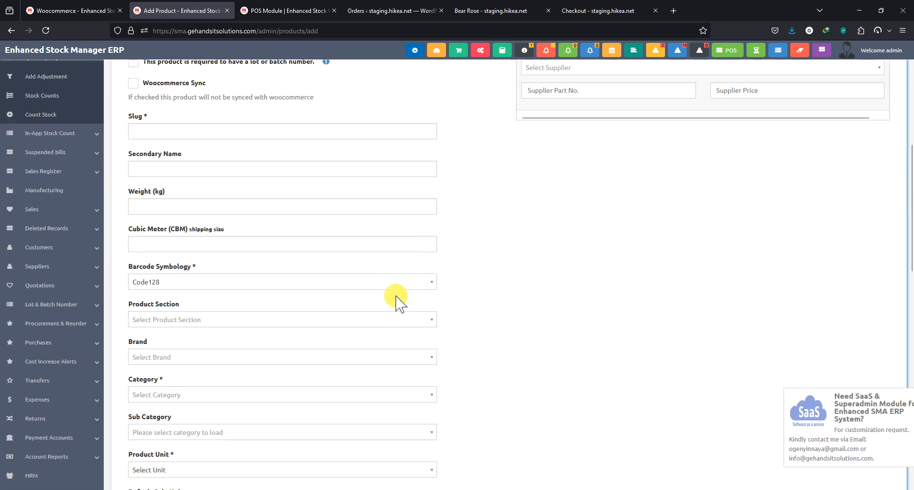
{"action": "scroll", "coordinate": [396, 300], "scroll_direction": "down", "scroll_amount": 3}
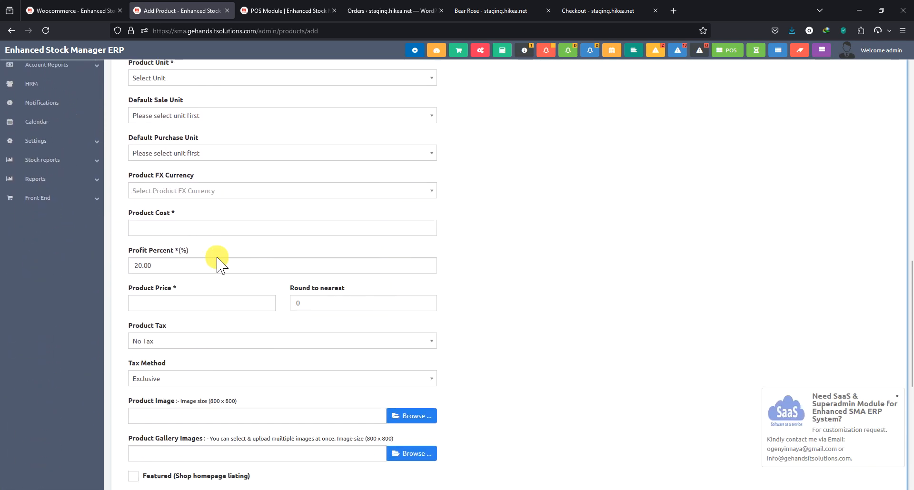
{"action": "left_click", "coordinate": [168, 229]}
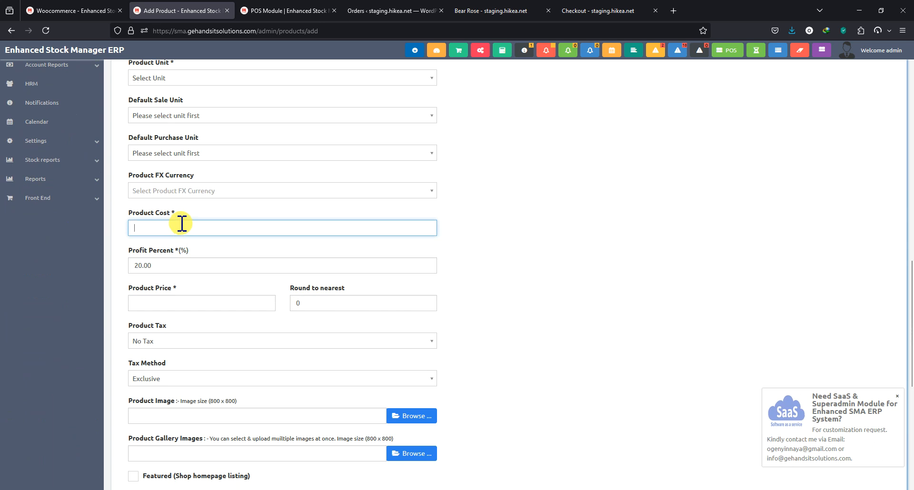
{"action": "type", "text": "100"}
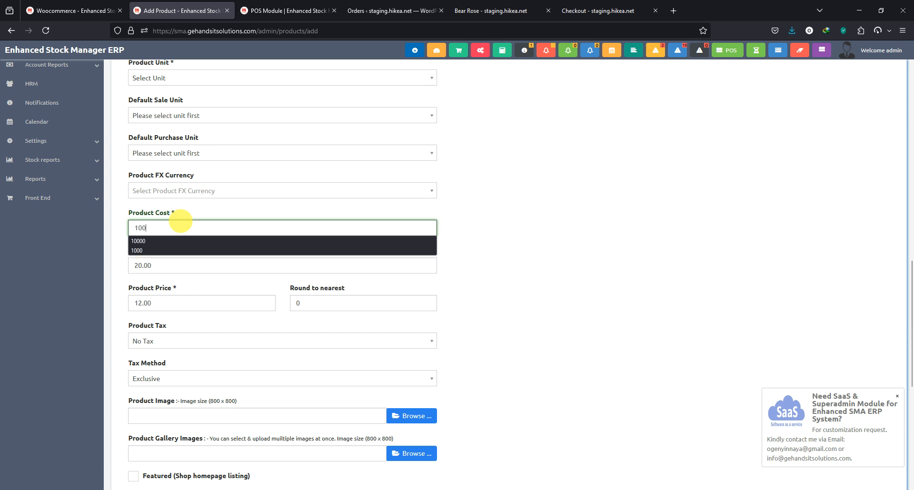
{"action": "left_click", "coordinate": [565, 196]}
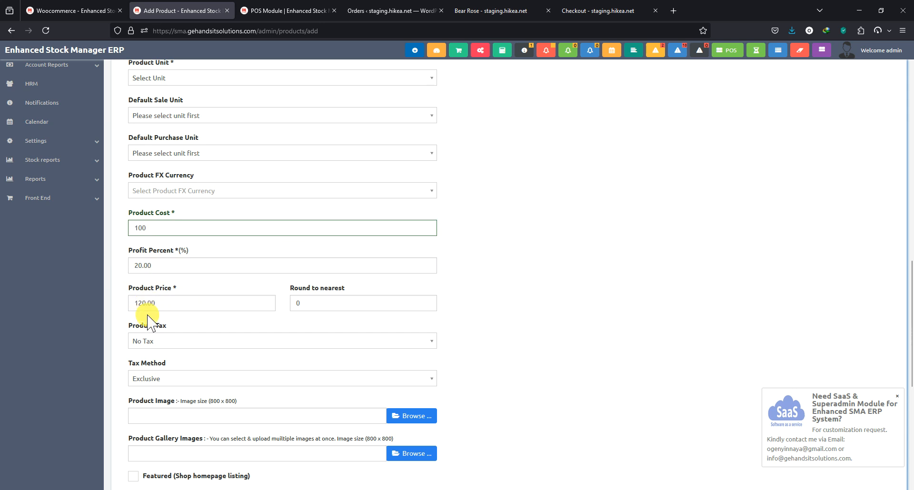
Step: Set the product cost to 180 in the Add Product form
{"action": "double_click", "coordinate": [310, 304]}
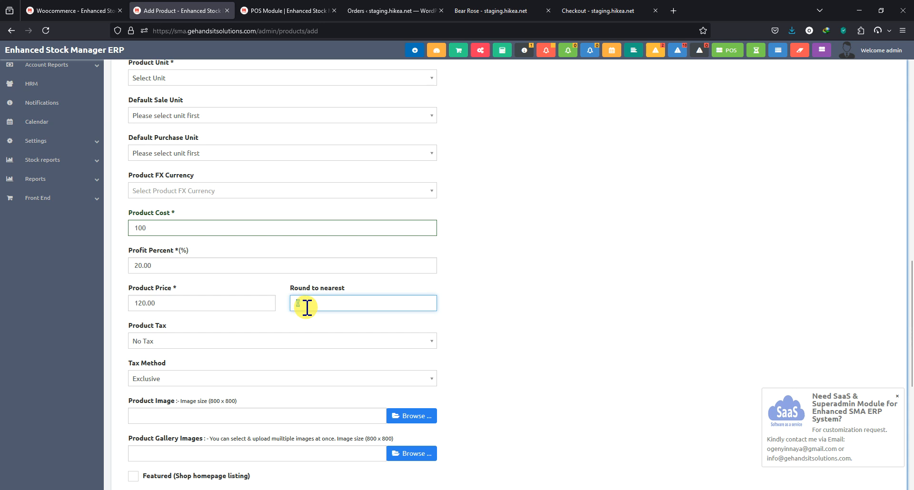
{"action": "left_click", "coordinate": [151, 230]}
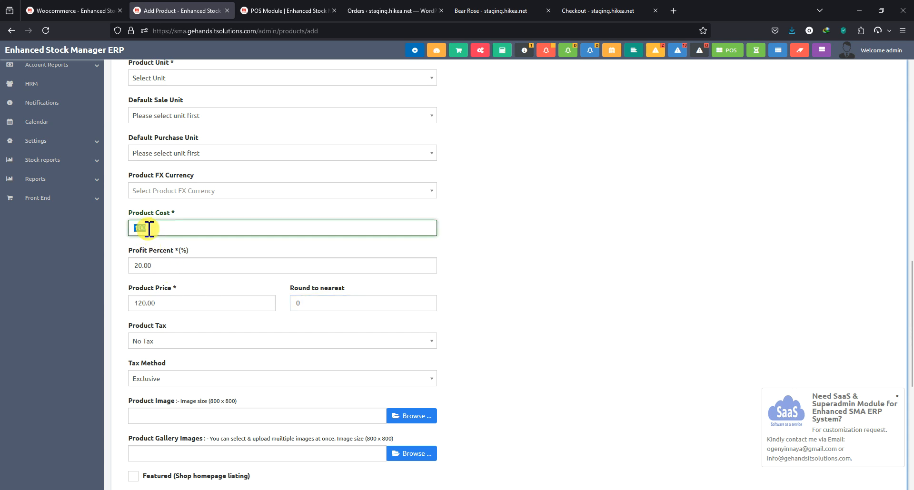
{"action": "type", "text": "180"}
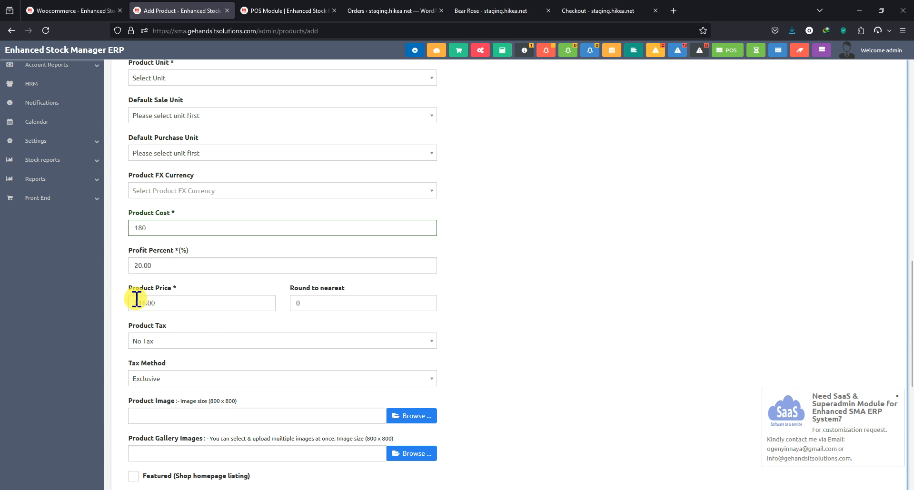
Step: Apply a Round to nearest value of 100 to the product price
{"action": "left_click", "coordinate": [311, 308]}
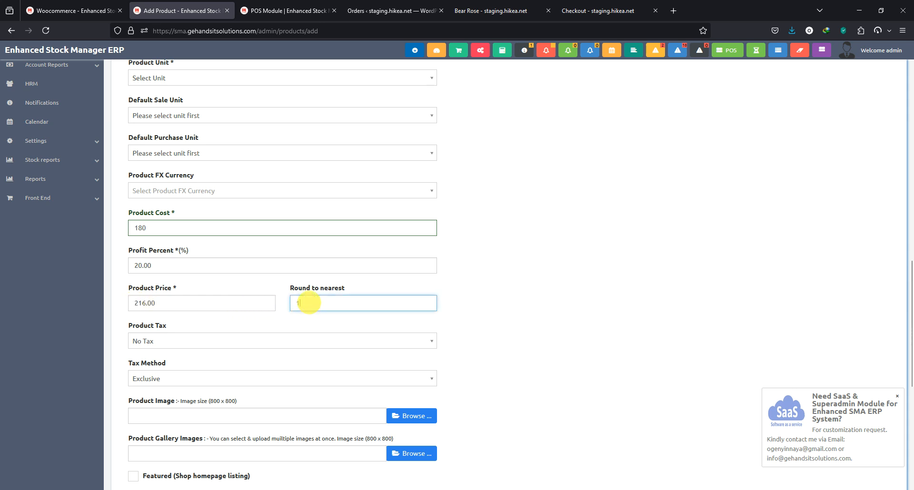
{"action": "type", "text": "100"}
{"action": "left_click", "coordinate": [578, 305]}
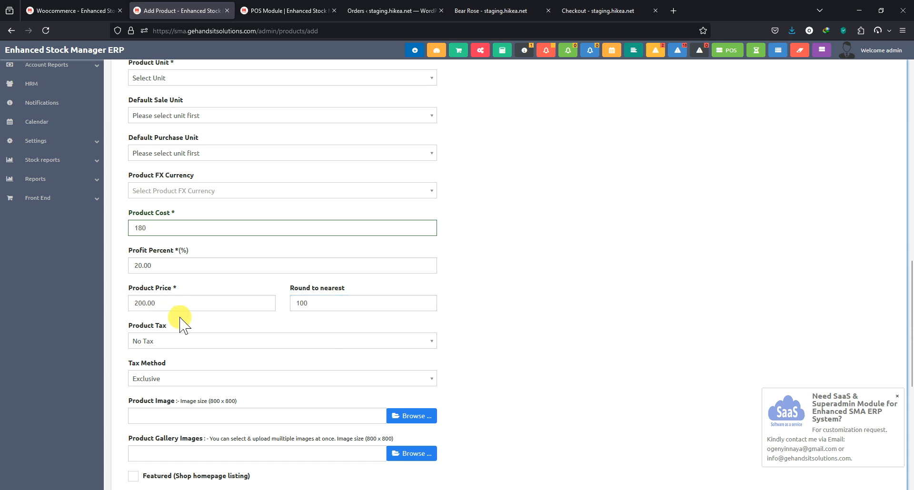
Step: Try rounding the product price to the nearest 10, and reset the Round to nearest value to 0
{"action": "left_click", "coordinate": [305, 303]}
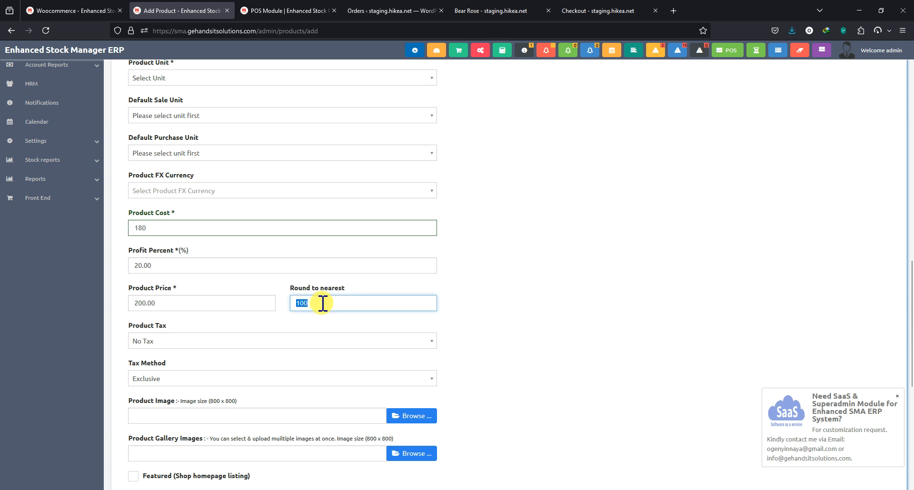
{"action": "type", "text": "10"}
{"action": "left_click", "coordinate": [548, 313]}
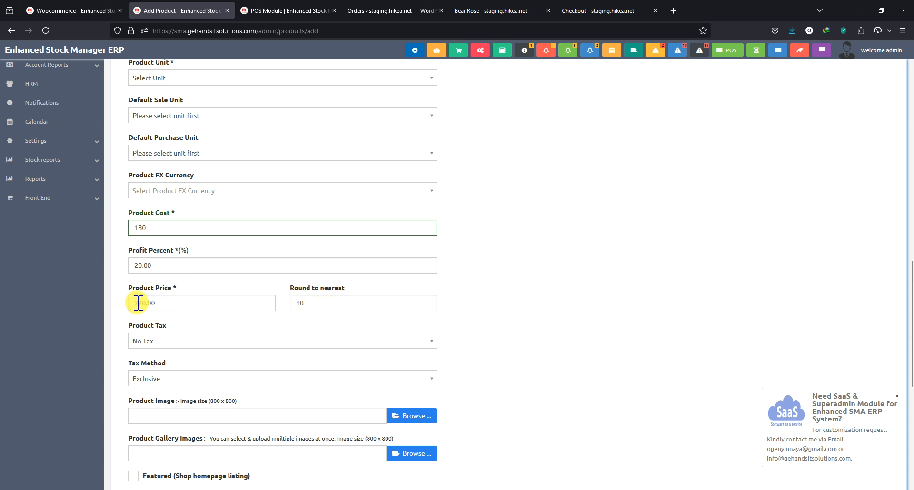
{"action": "left_click_drag", "start_coordinate": [318, 310], "coordinate": [301, 304]}
{"action": "type", "text": "0"}
{"action": "left_click", "coordinate": [549, 320]}
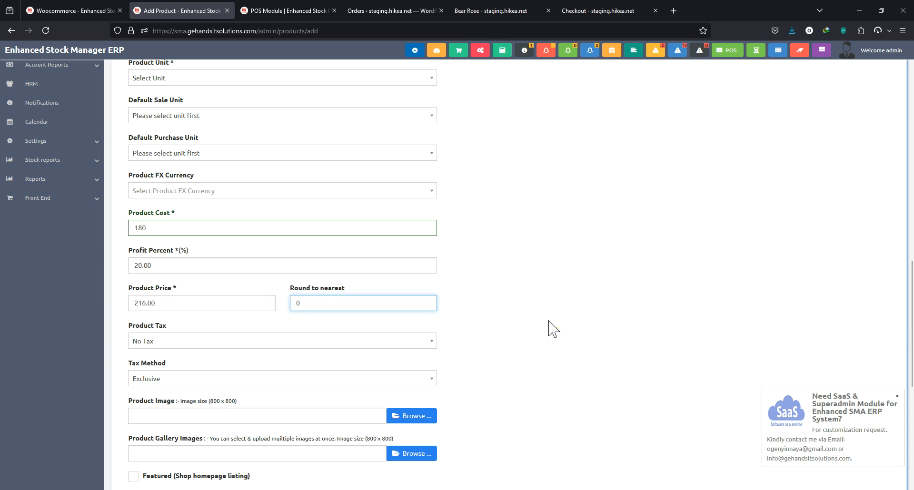
Step: Set the product price's Round to nearest value to 10 and apply it
{"action": "double_click", "coordinate": [303, 307]}
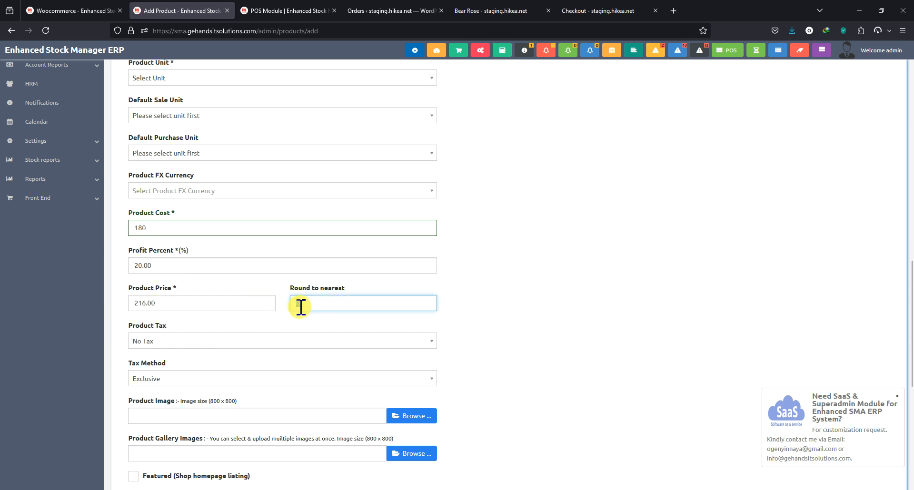
{"action": "type", "text": "10"}
{"action": "left_click", "coordinate": [540, 307]}
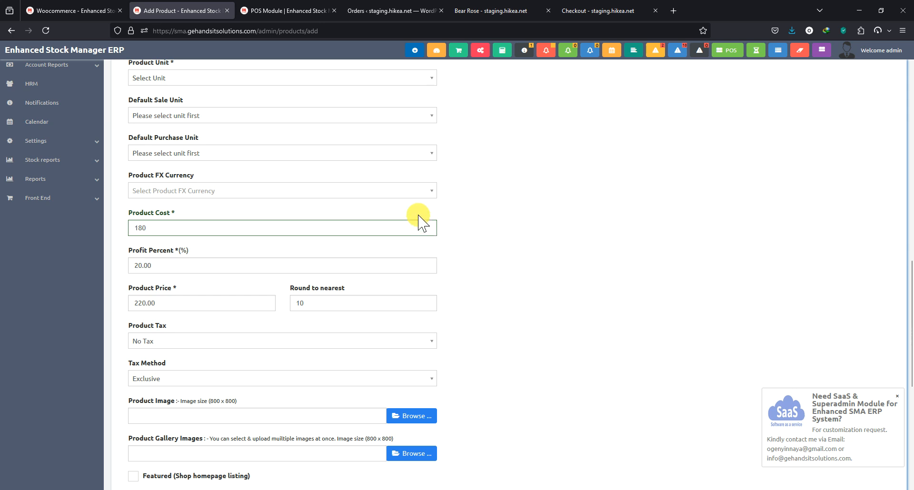
Step: View the Product FX Currency options, and switch to the WordPad document to read feature 13, Dynamic Product Pricing with FX Currency Management
{"action": "left_click", "coordinate": [213, 193]}
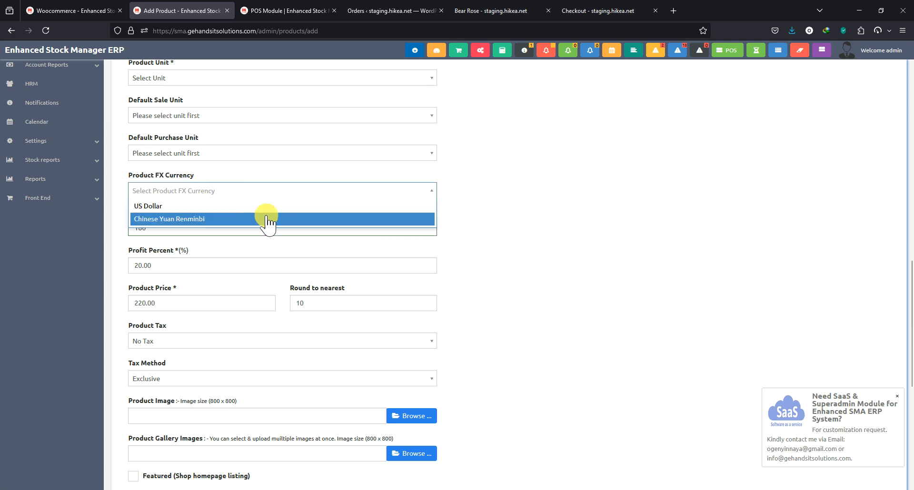
{"action": "left_click", "coordinate": [512, 203]}
{"action": "left_click", "coordinate": [667, 489]}
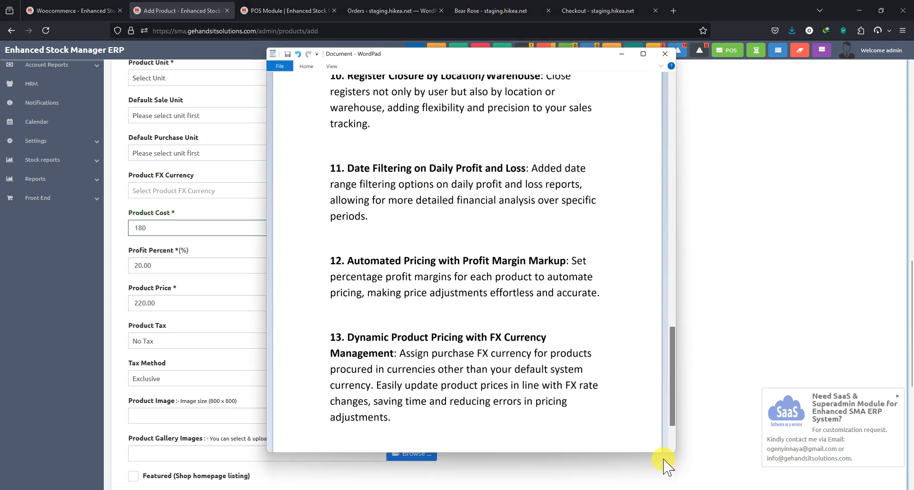
{"action": "scroll", "coordinate": [421, 307], "scroll_direction": "down", "scroll_amount": 1}
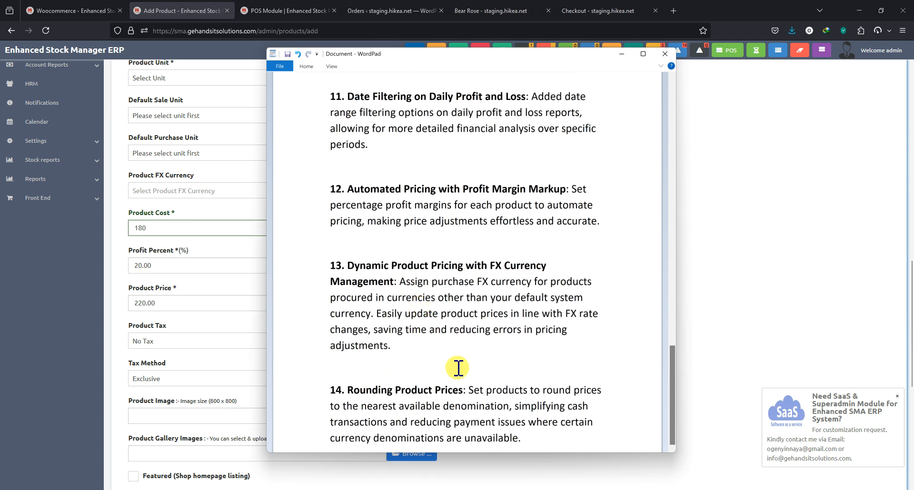